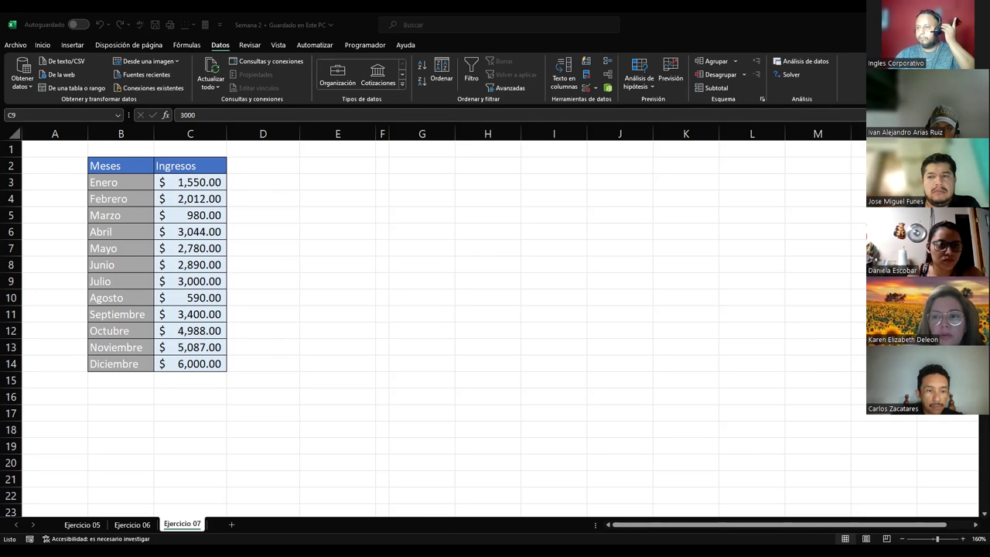
Move the Gastos and Ventas columns from K36:L48 to D2, beside the Ingresos column of the monthly table.
left_click(180, 264)
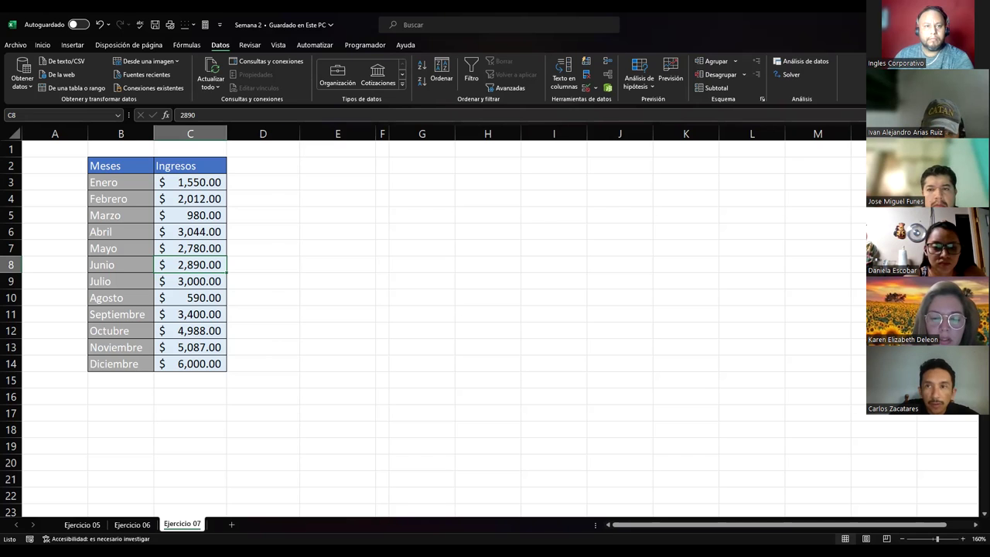
scroll(338, 447, "down", 5)
scroll(338, 447, "up", 5)
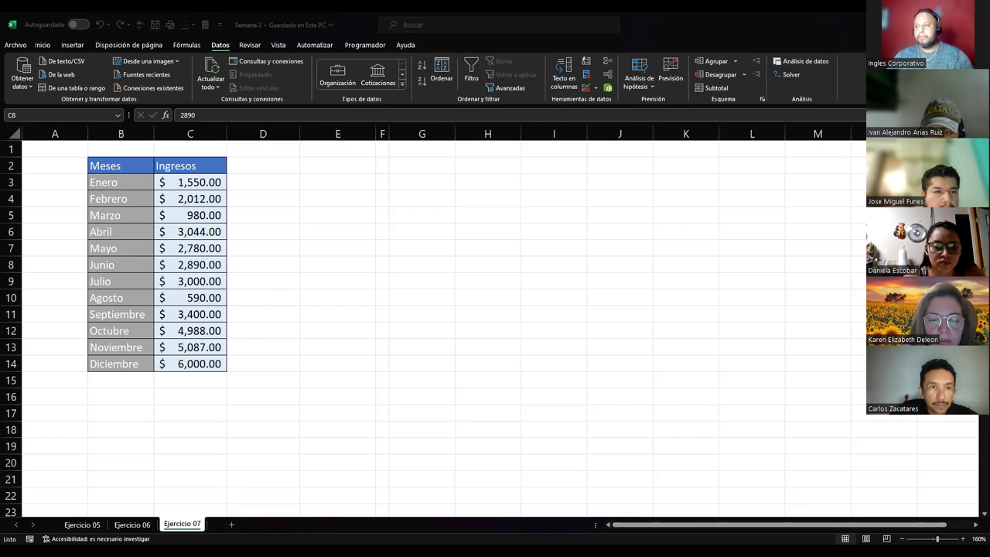
scroll(437, 379, "down", 10)
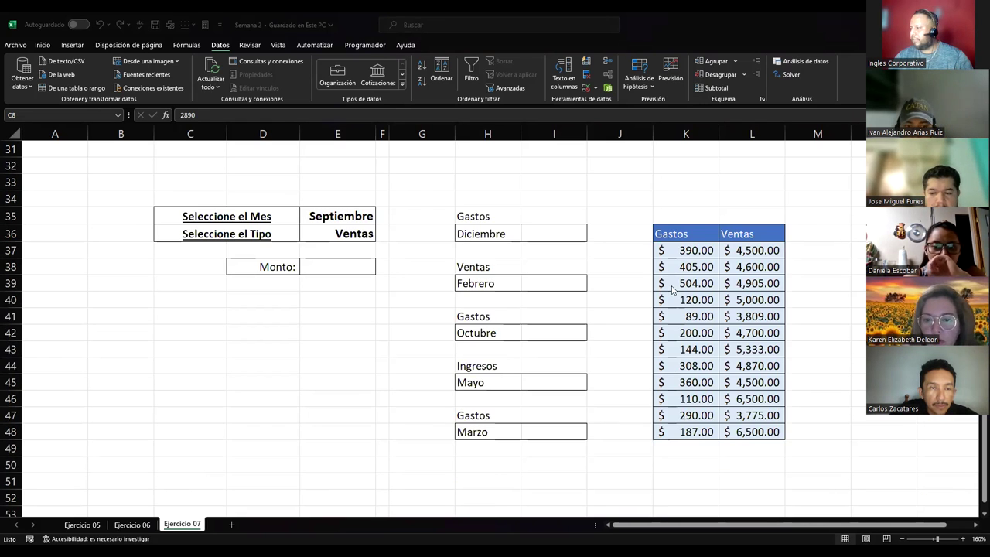
left_click_drag(678, 242, 774, 431)
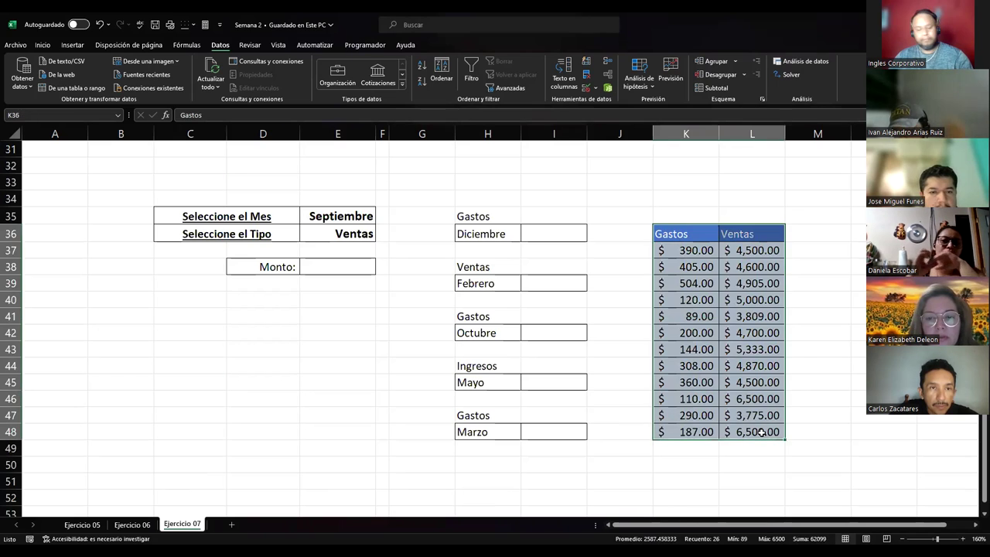
key("ctrl+c")
scroll(256, 187, "up", 10)
left_click(255, 166)
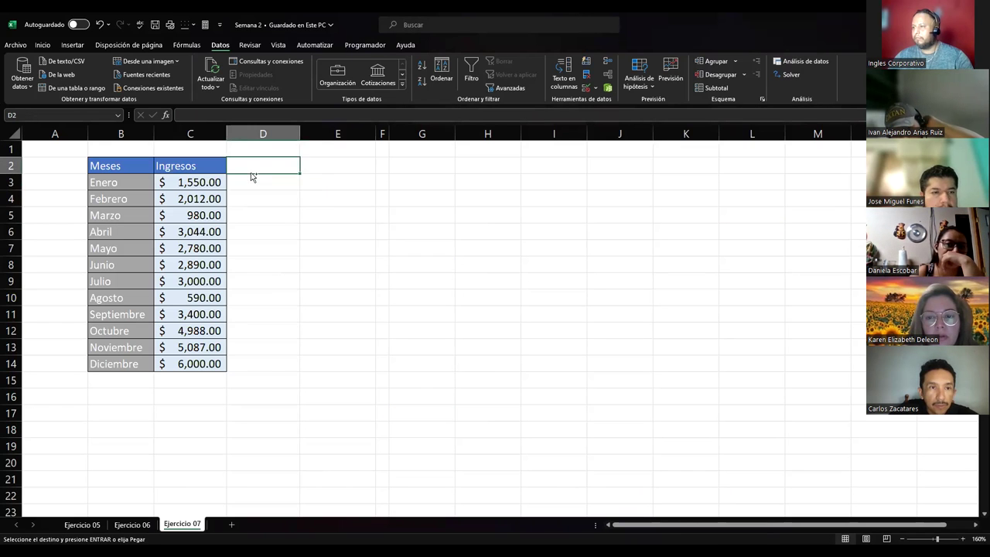
key("ctrl+v")
left_click(290, 315)
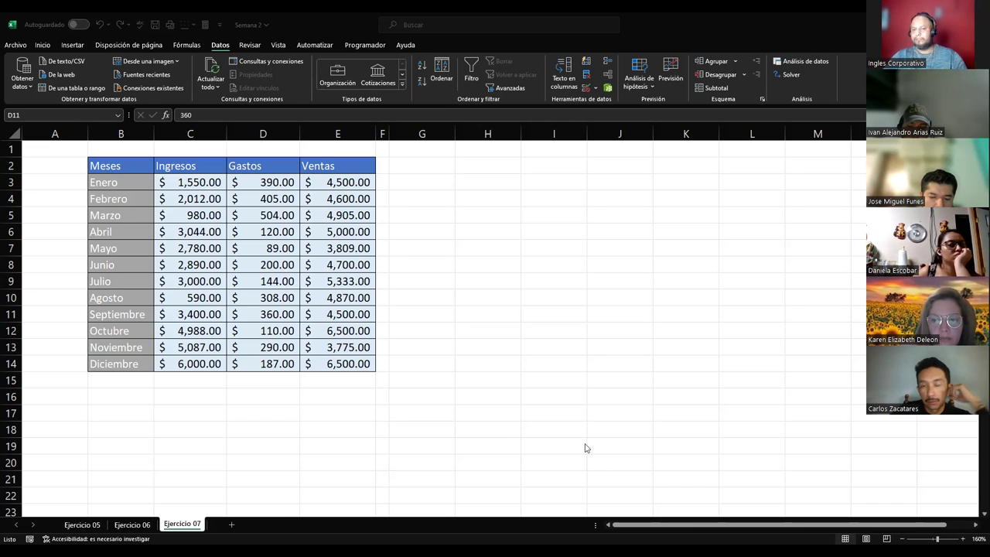
Move the Ingresos/Julio lookup block from cell O36 up to H3:I4, beside the monthly table.
scroll(620, 420, "down", 10)
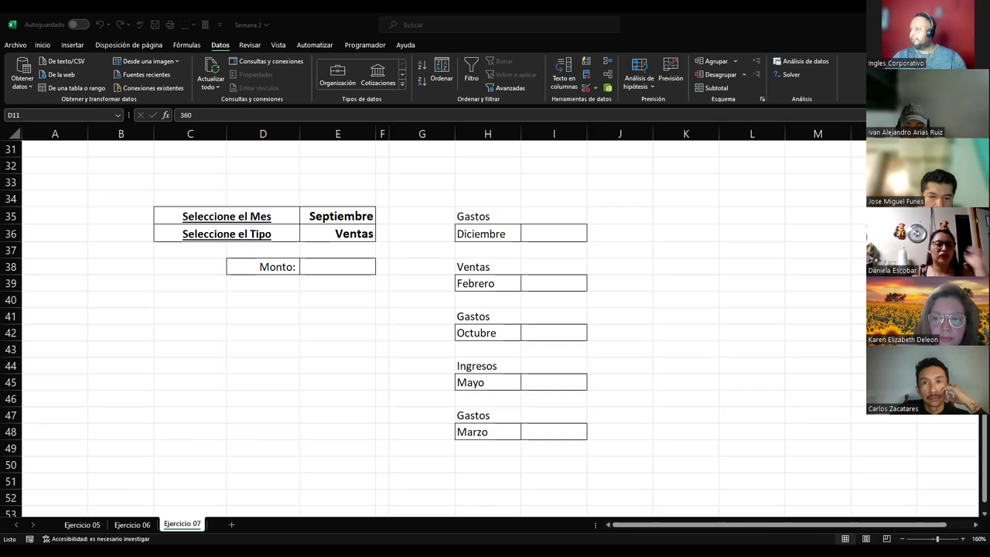
key("Down")
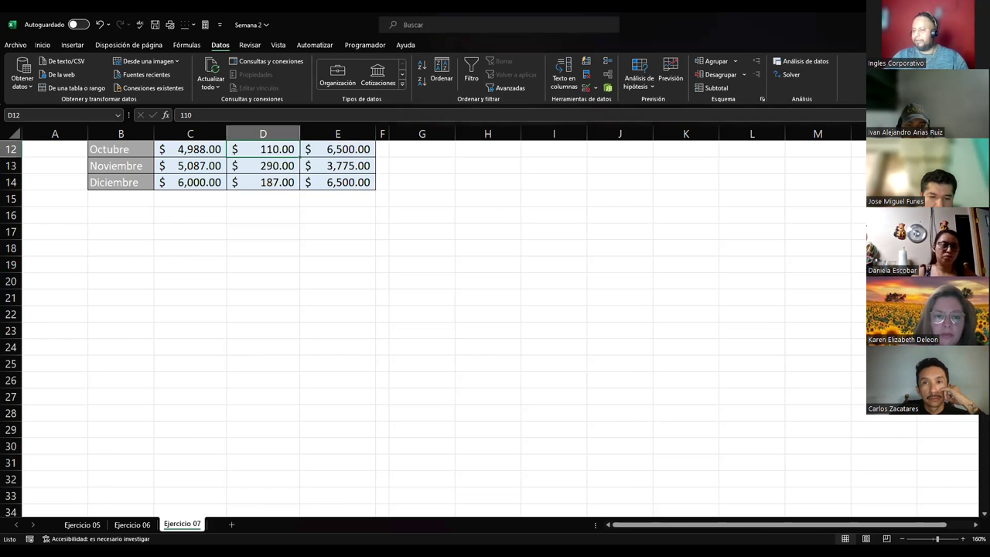
key("Up")
scroll(433, 325, "down", 10)
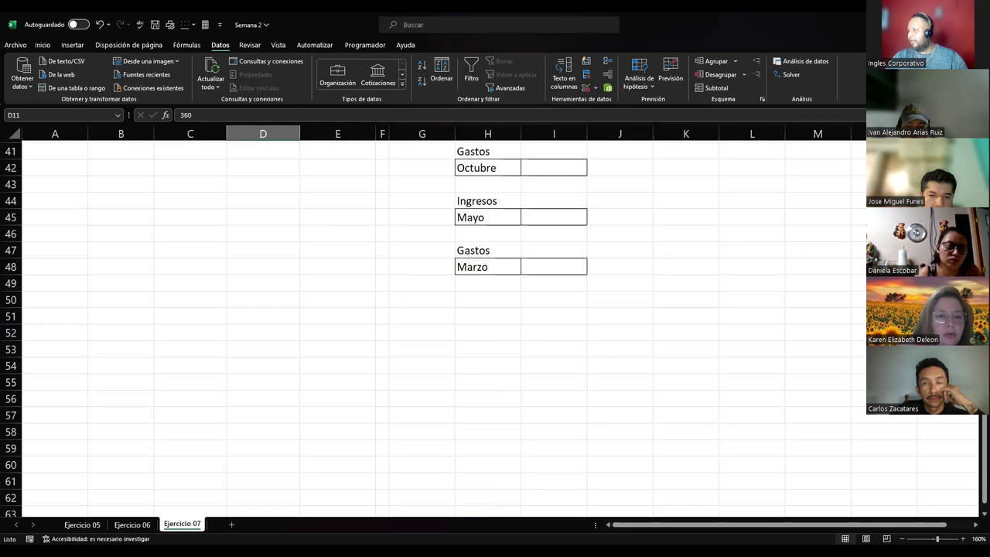
scroll(433, 324, "up", 5)
left_click(949, 316)
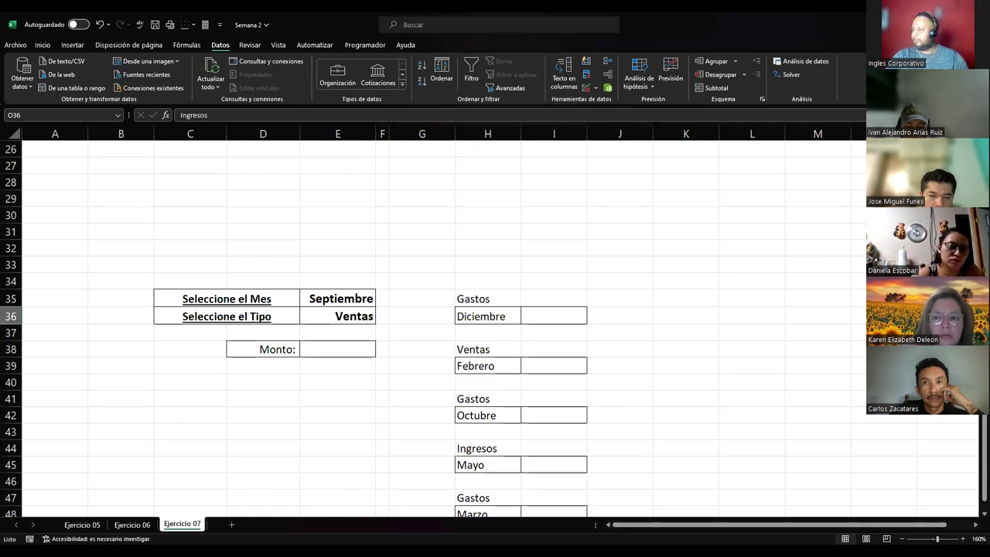
left_click_drag(949, 317, 920, 332)
key("ctrl+c")
key("Left")
key("Left")
key("Left")
key("Left")
key("Left")
key("Left")
key("Left")
key("Left")
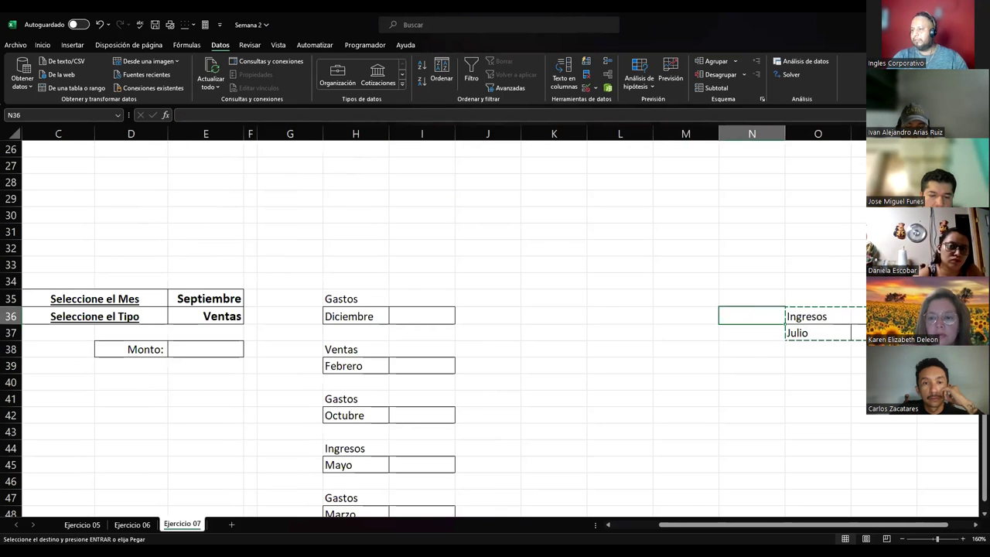
key("ctrl+Up")
key("Down")
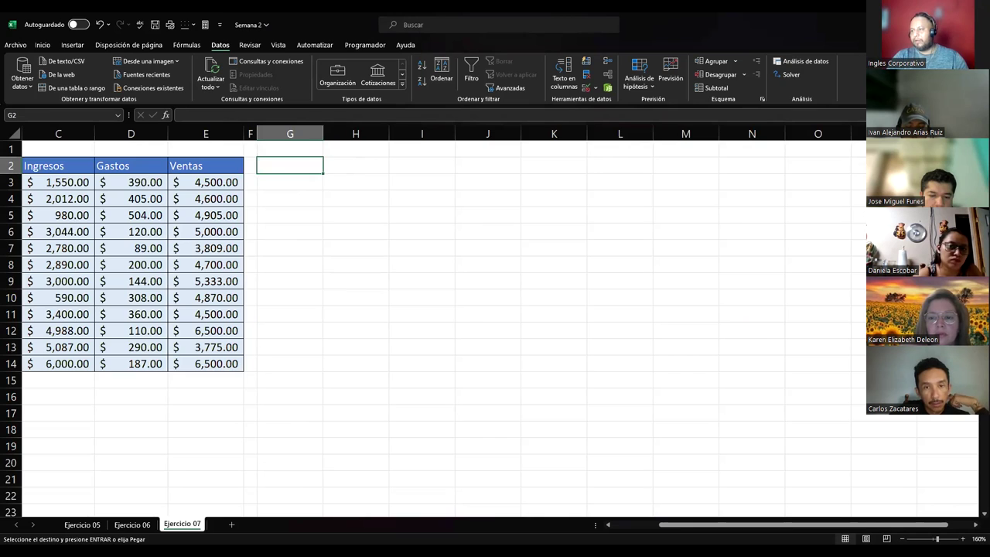
key("ctrl+v")
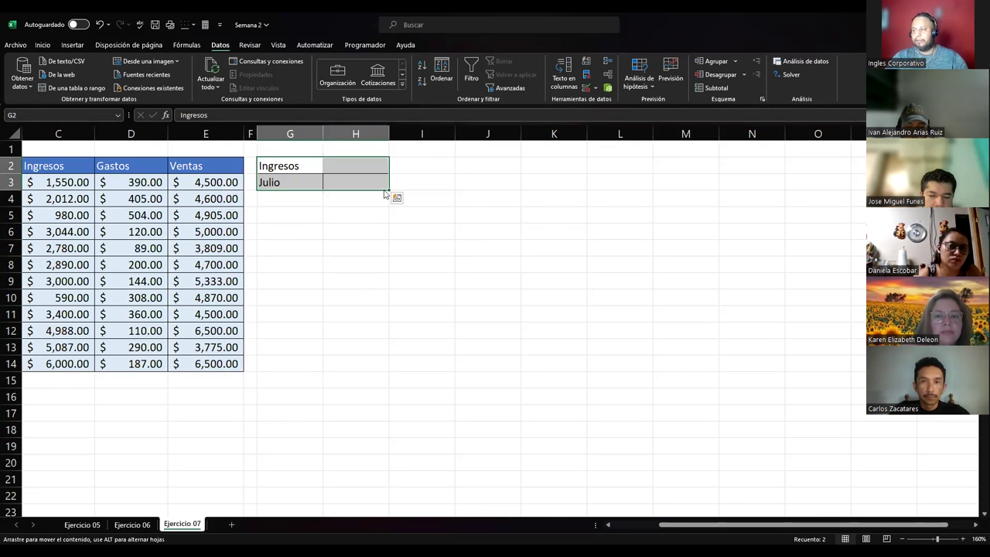
left_click_drag(257, 174, 322, 191)
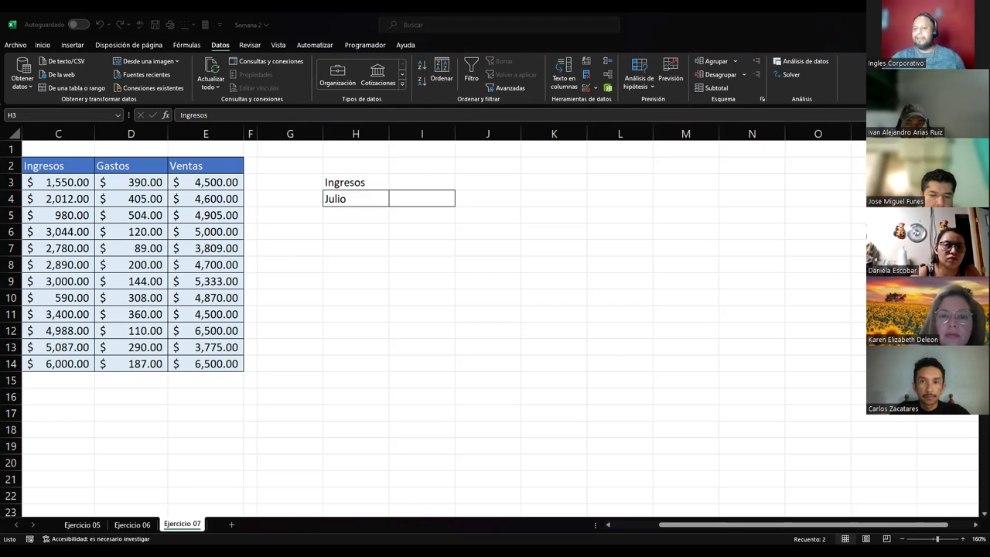
left_click(626, 530)
left_click(221, 280)
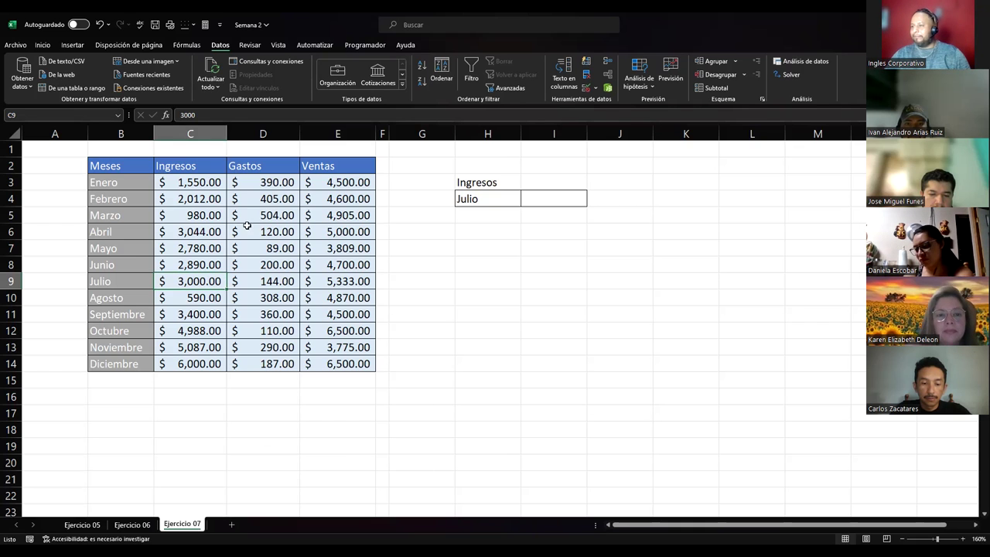
left_click(143, 182)
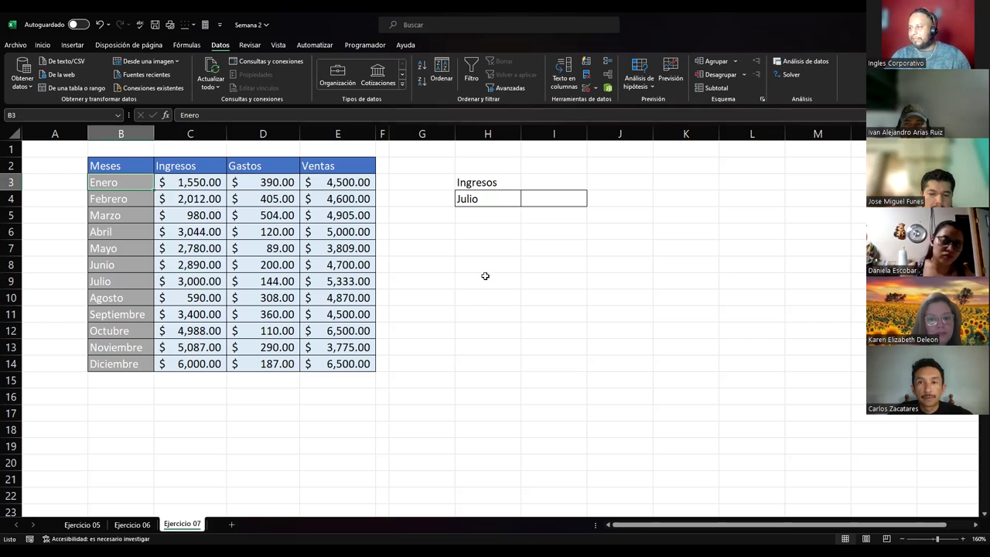
left_click_drag(473, 183, 551, 199)
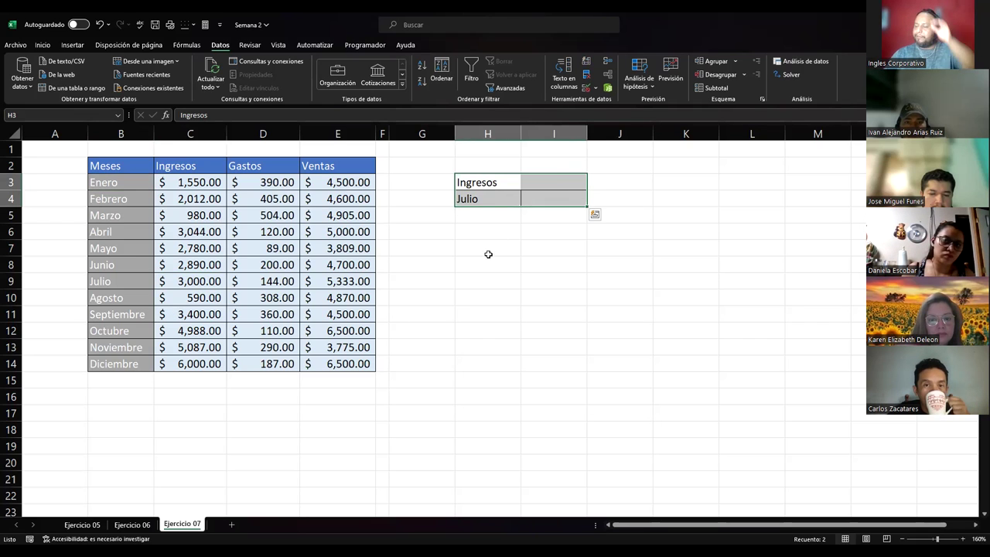
left_click(473, 200)
left_click_drag(468, 183, 478, 203)
Start an INDICE formula in I4 beside Julio, with B3:E14 as its matrix.
left_click(538, 204)
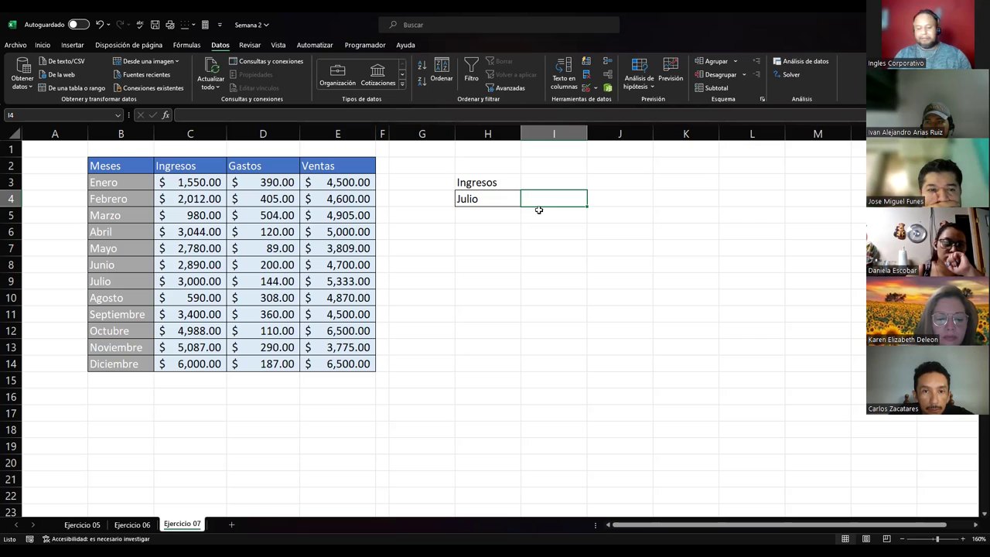
type("=i")
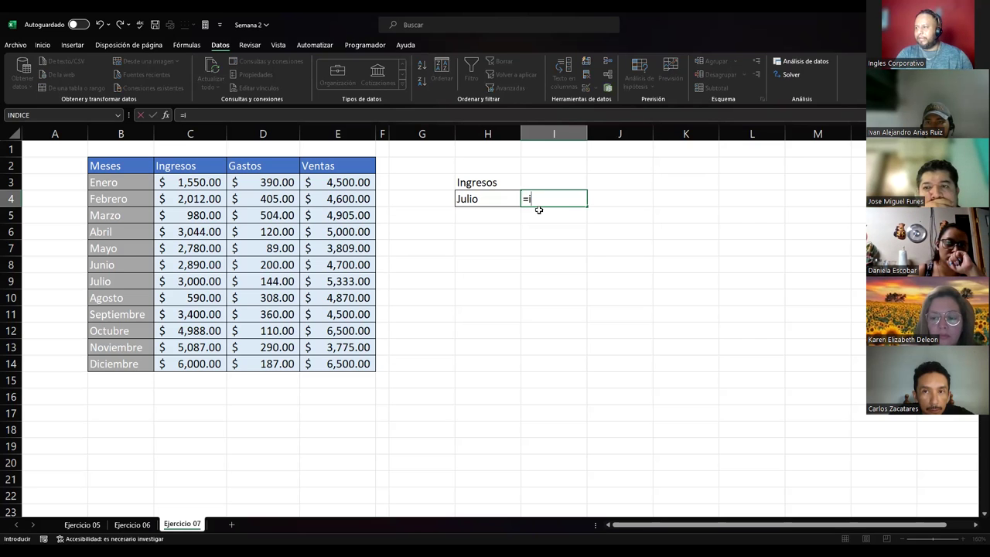
type("ndi")
key("Tab")
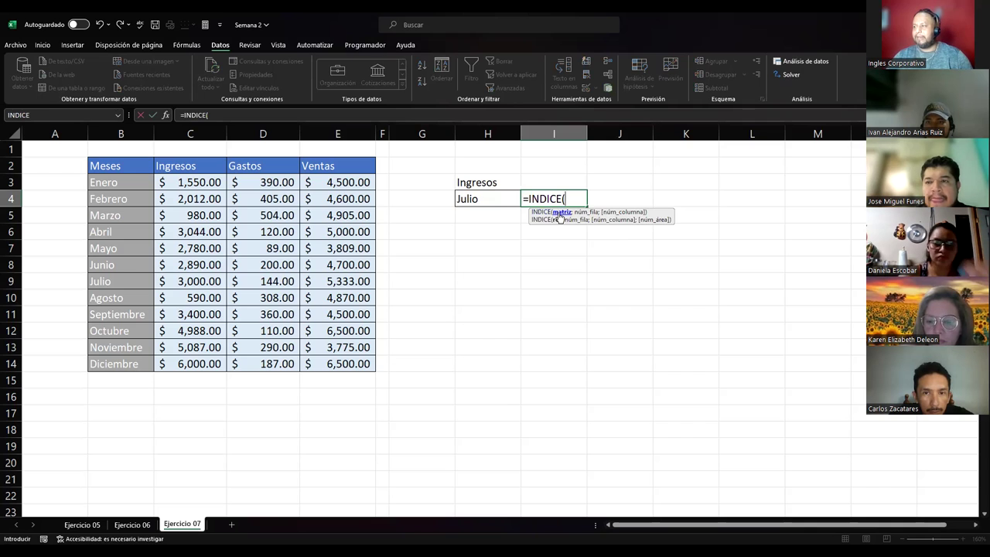
left_click_drag(107, 185, 343, 364)
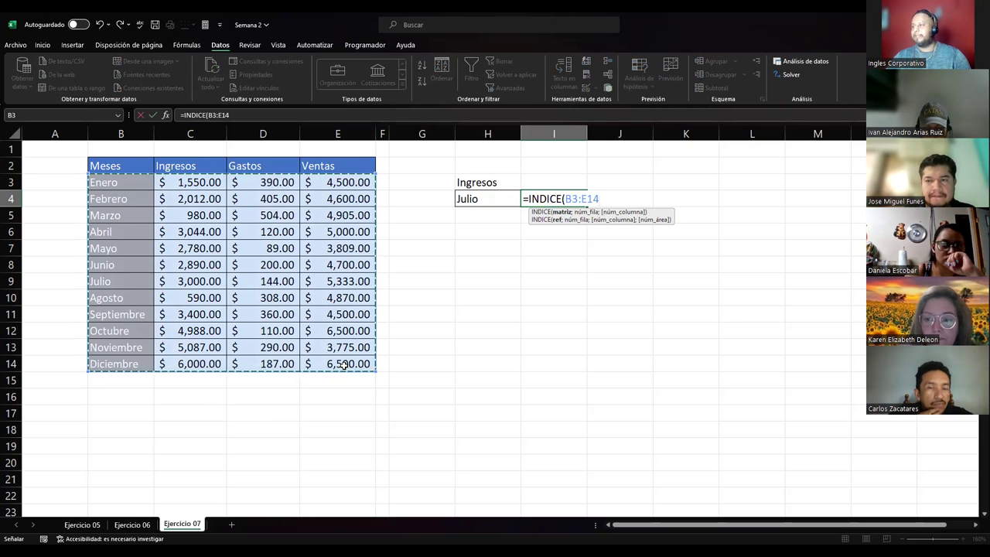
Enter COINCIDIR("Julio";B3:B14;0) as the row number argument of the INDICE formula.
type(";7")
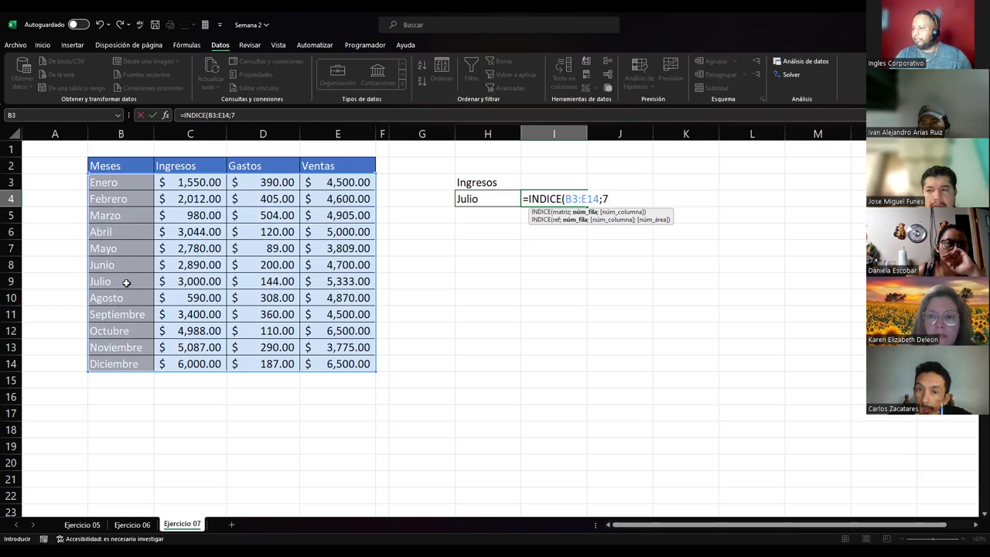
key("BackSpace")
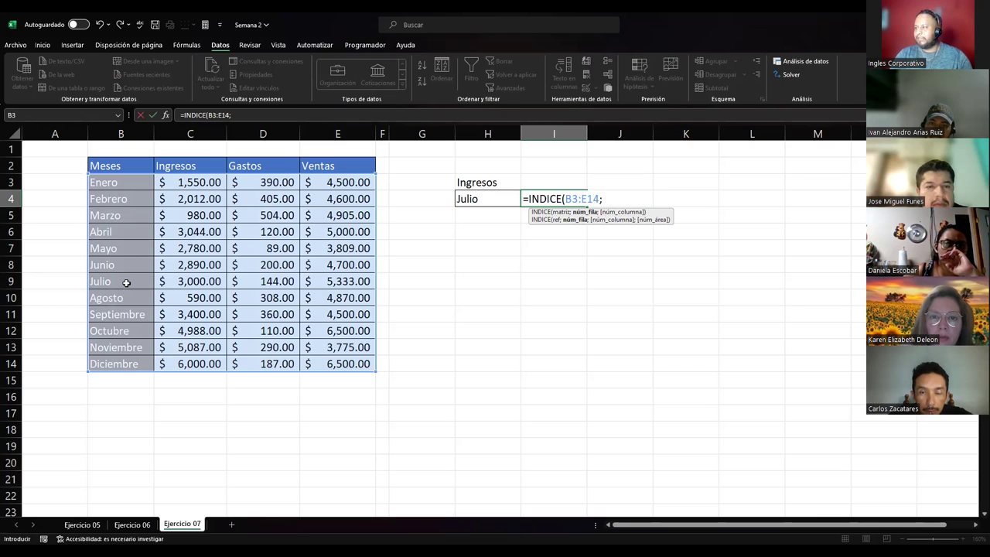
type("COINCIDIR(")
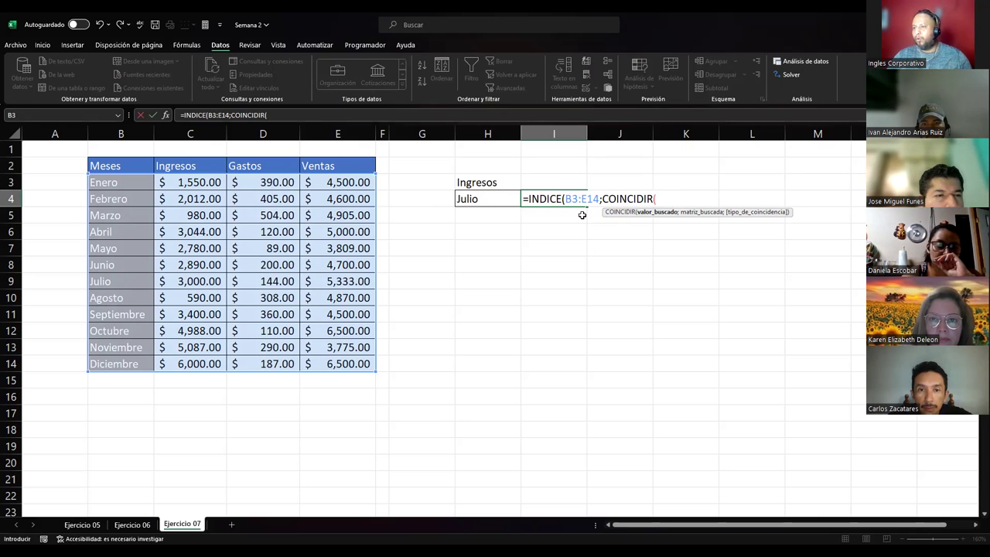
type("Julio\";")
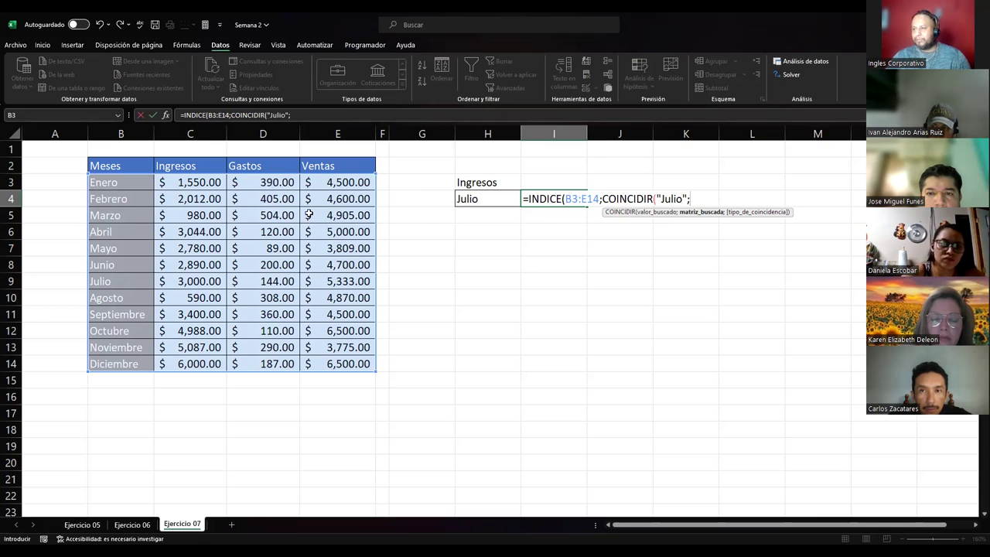
left_click_drag(95, 181, 110, 362)
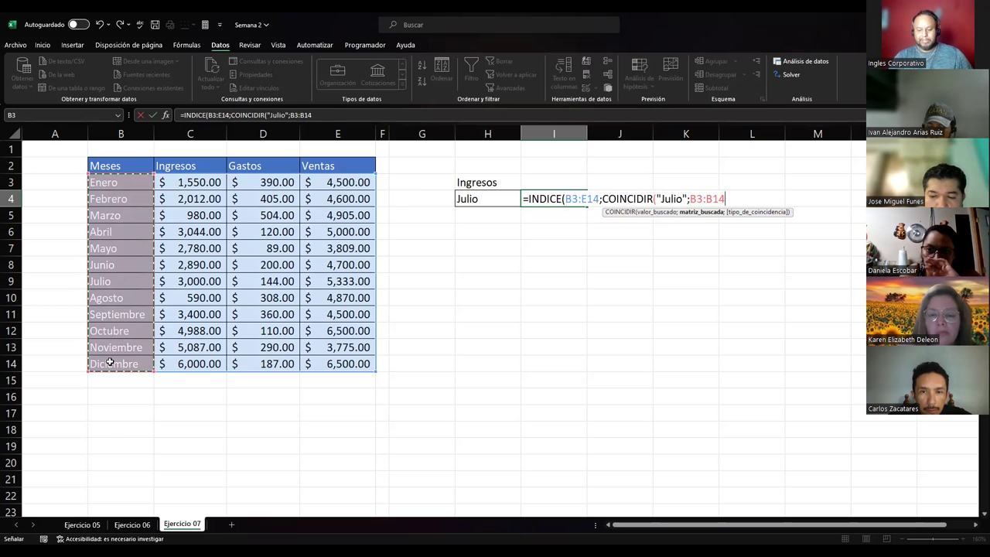
type(";")
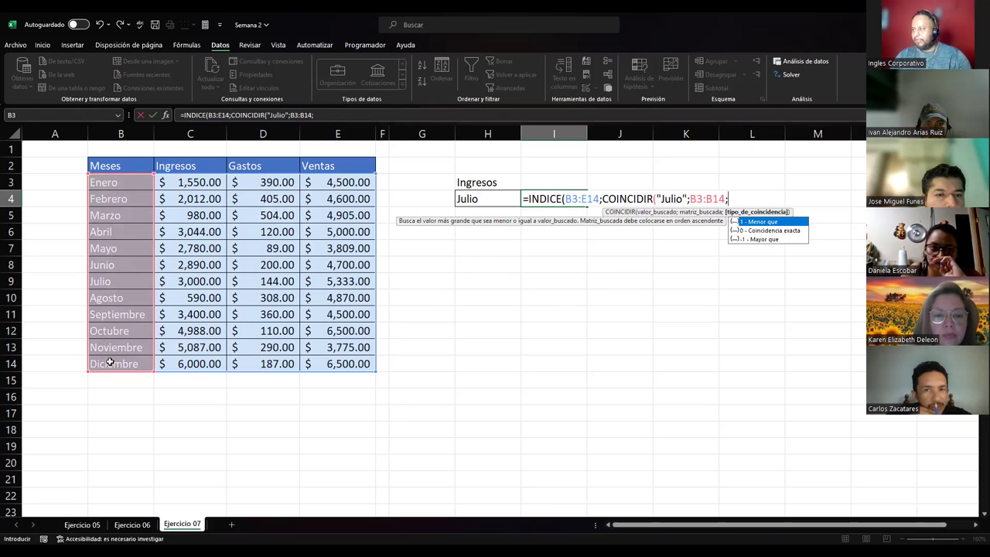
type("0")
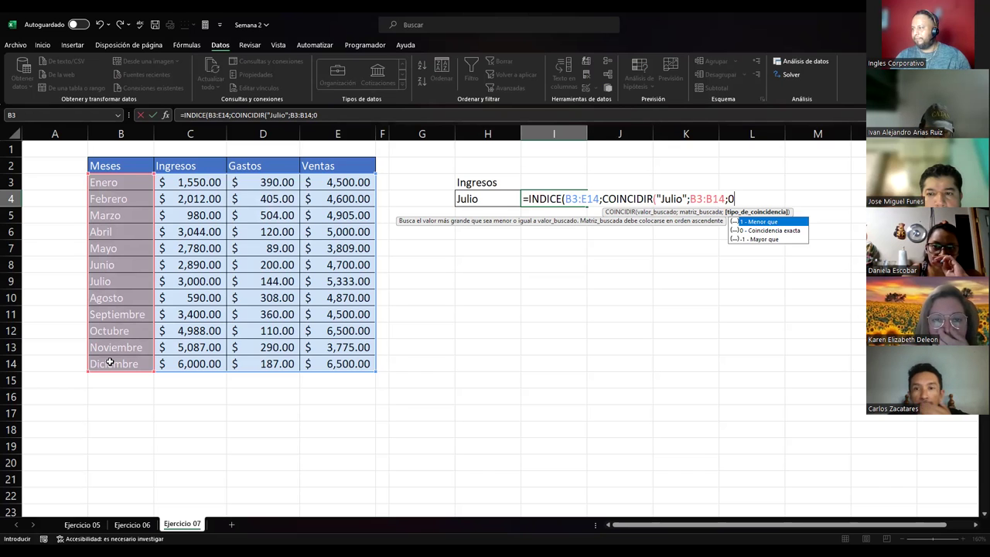
type(")")
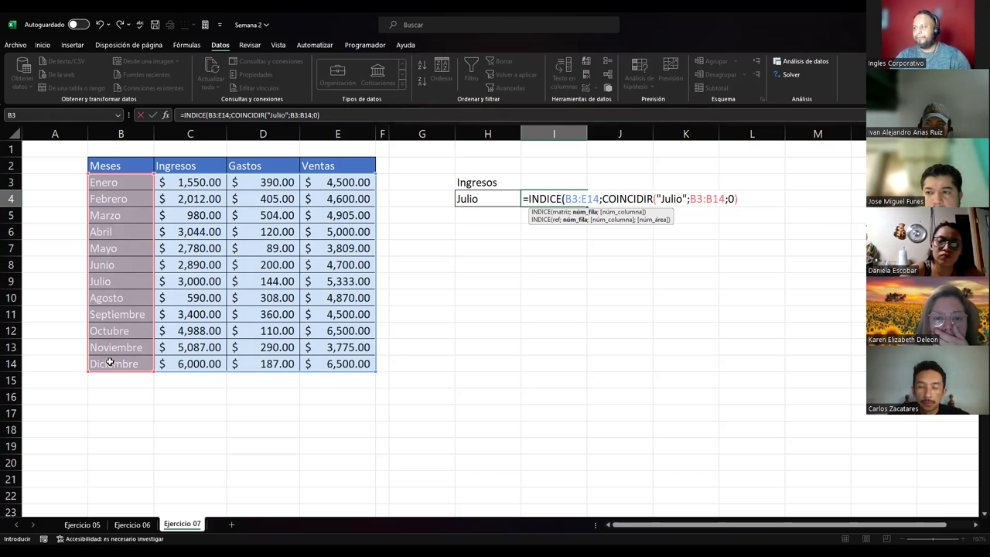
Check the matrix and row arguments, then complete the INDICE formula with column number 2.
left_click(588, 213)
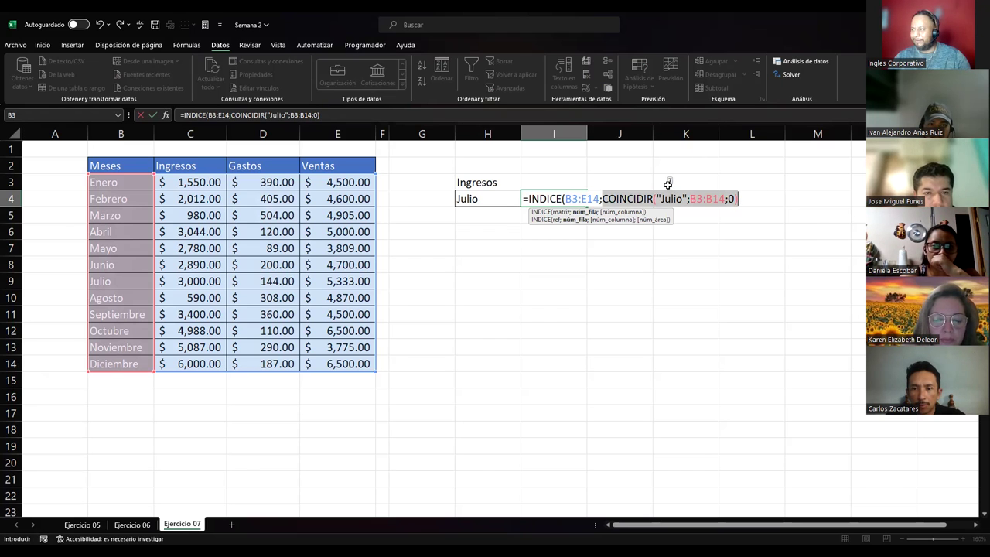
left_click(561, 211)
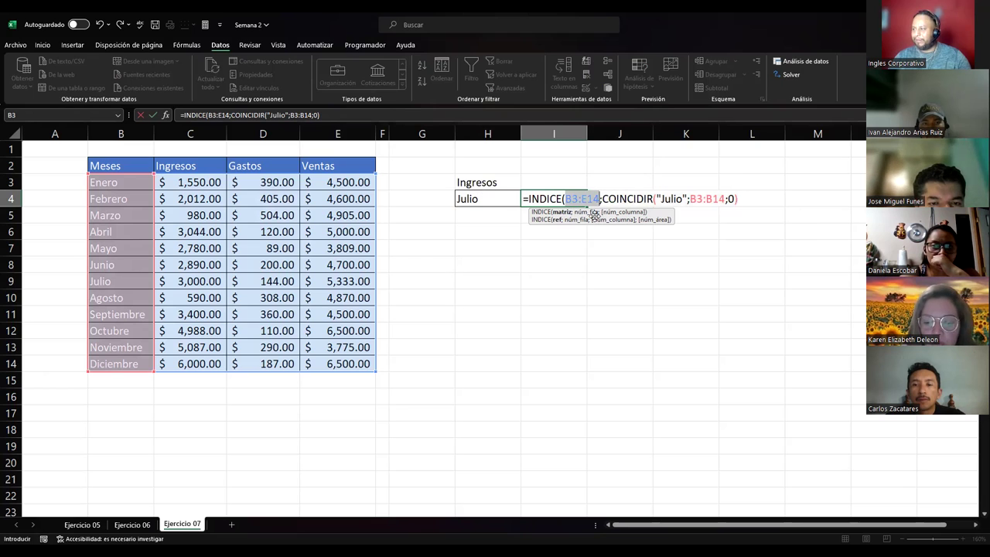
left_click(589, 213)
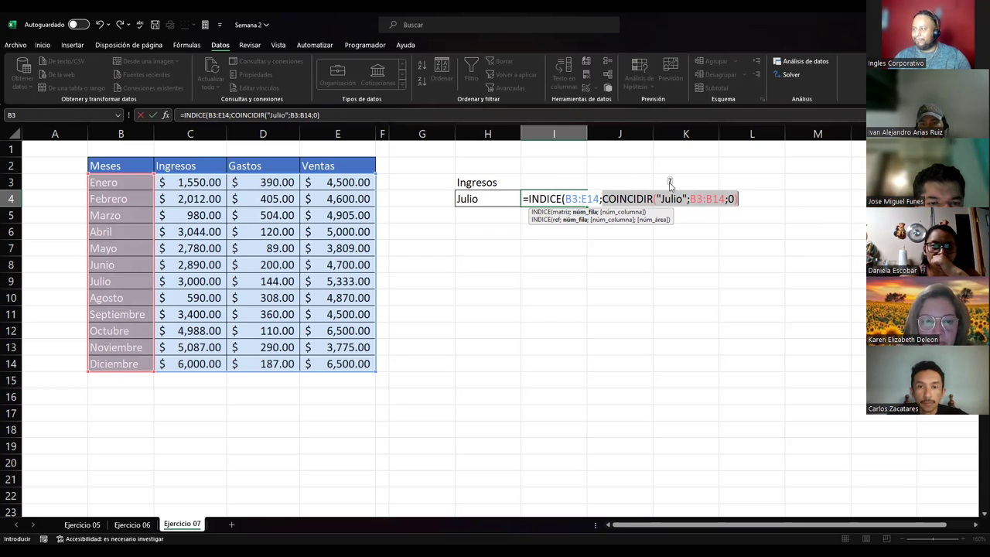
left_click(749, 203)
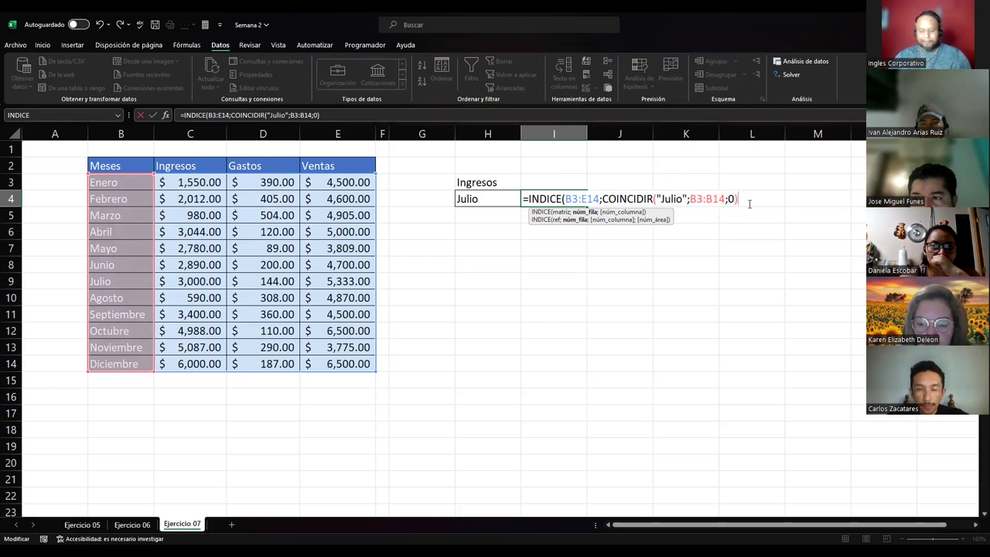
type(";2")
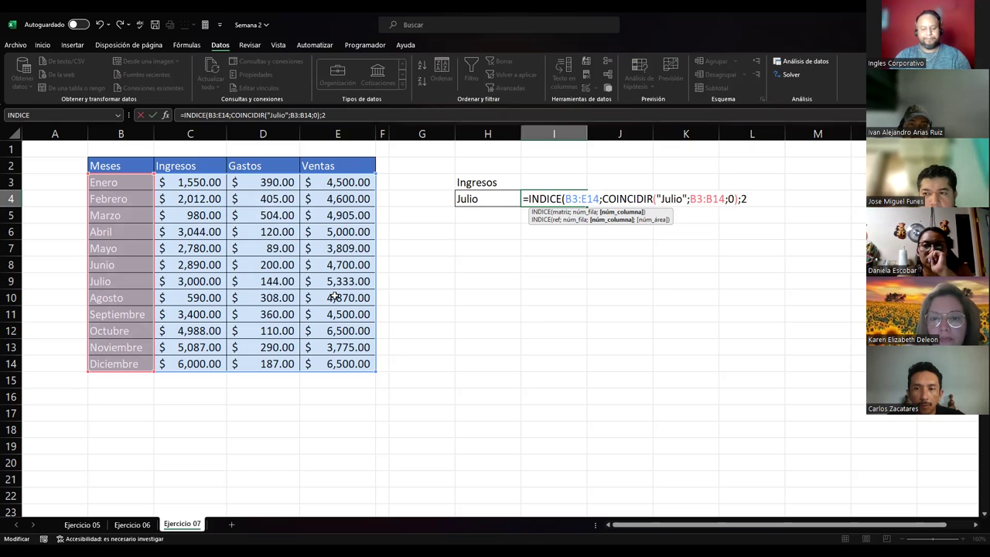
type(")")
key("Return")
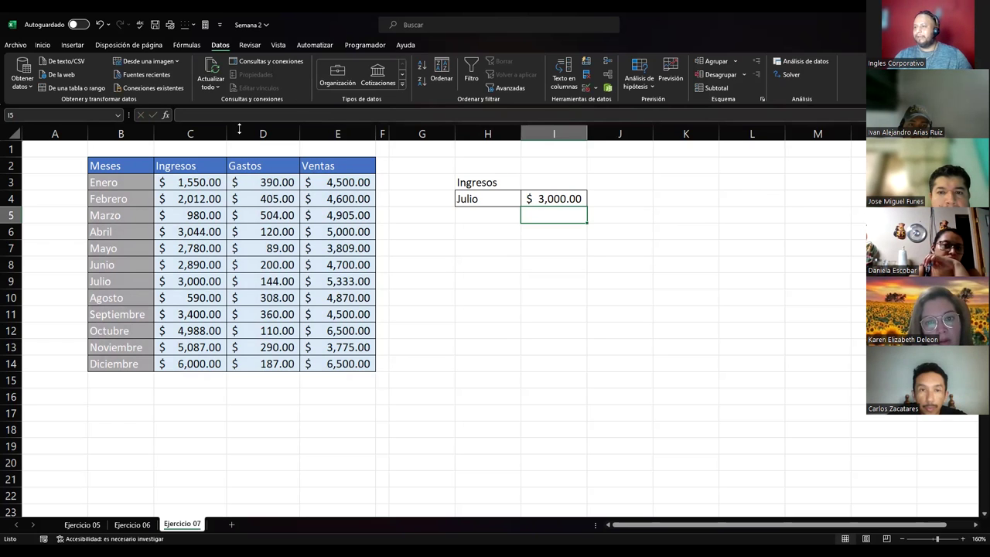
Highlight the Ingresos column and the Julio row together to check where the lookup in I4 intersects.
left_click(190, 134)
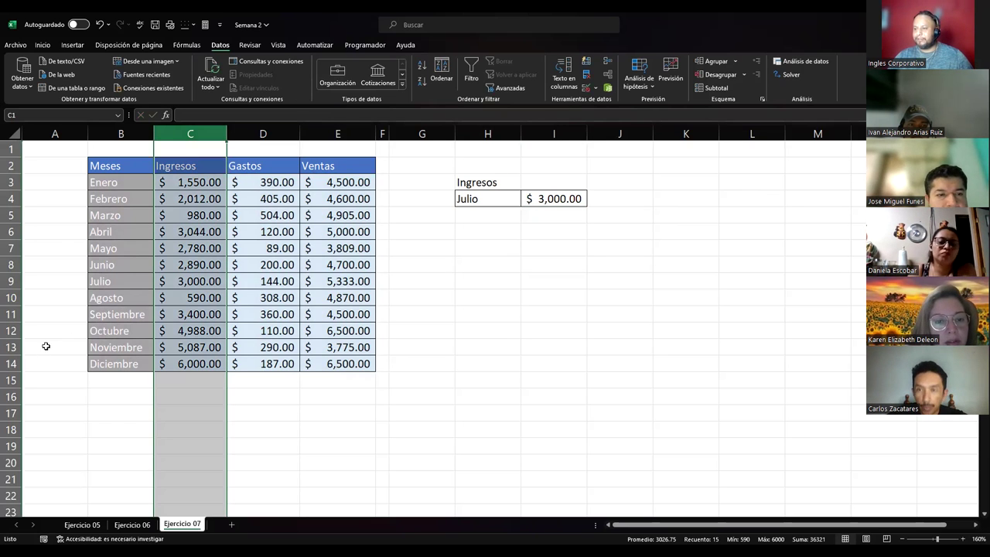
left_click(11, 281, "ctrl")
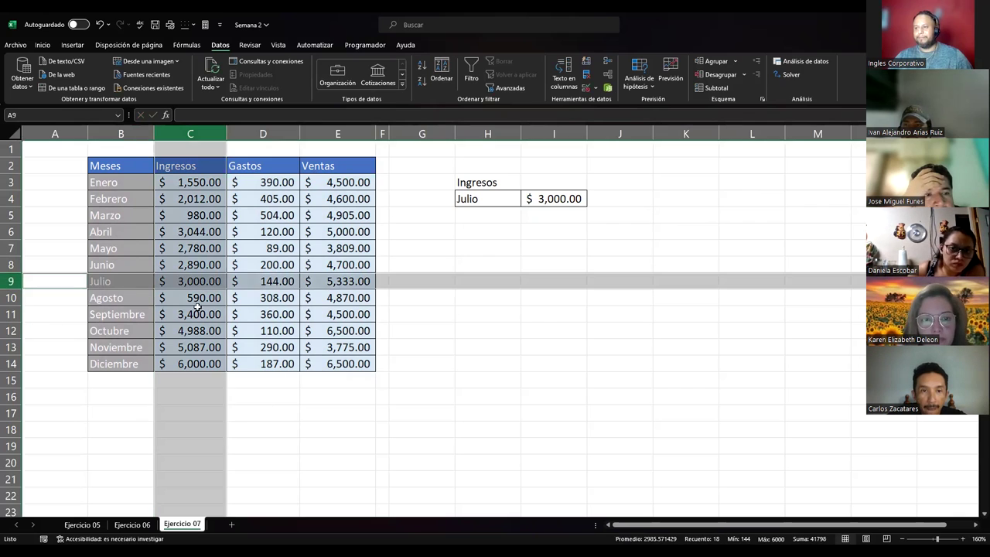
left_click(12, 280)
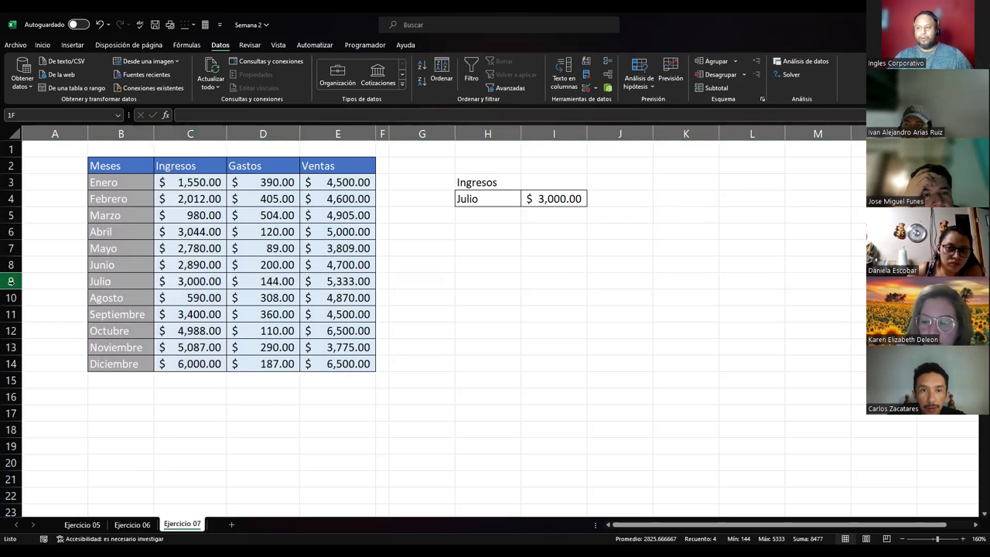
left_click(188, 133, "ctrl")
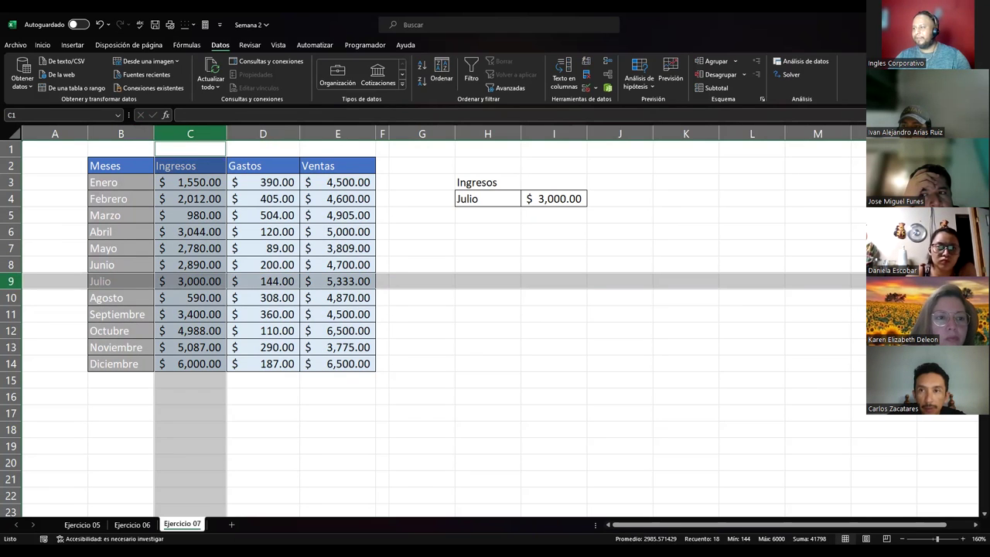
Copy the Gastos/Diciembre lookup block from H35:I36 to H6:I7, below the Ingresos/Julio block.
scroll(608, 411, "down", 5)
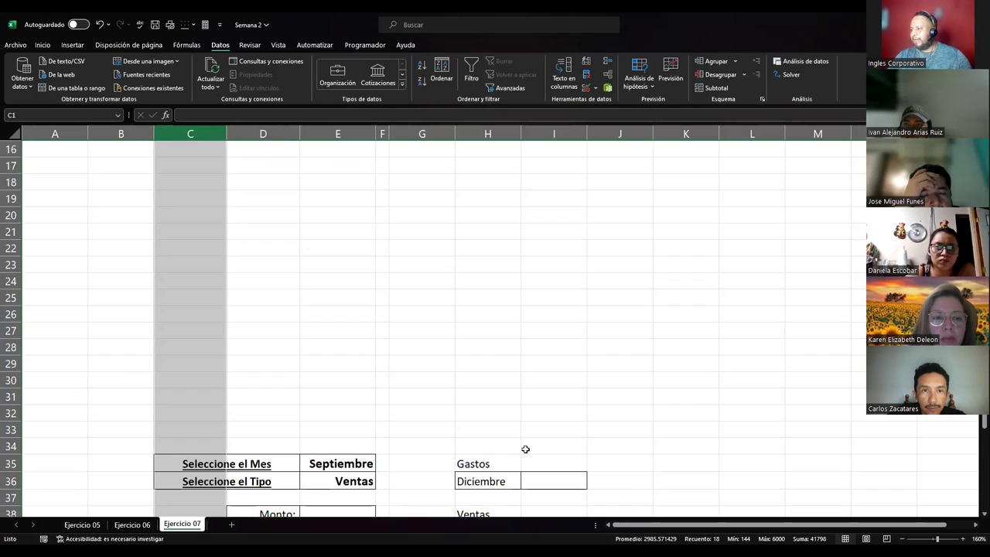
left_click_drag(486, 464, 540, 487)
key("ctrl+c")
scroll(526, 464, "up", 5)
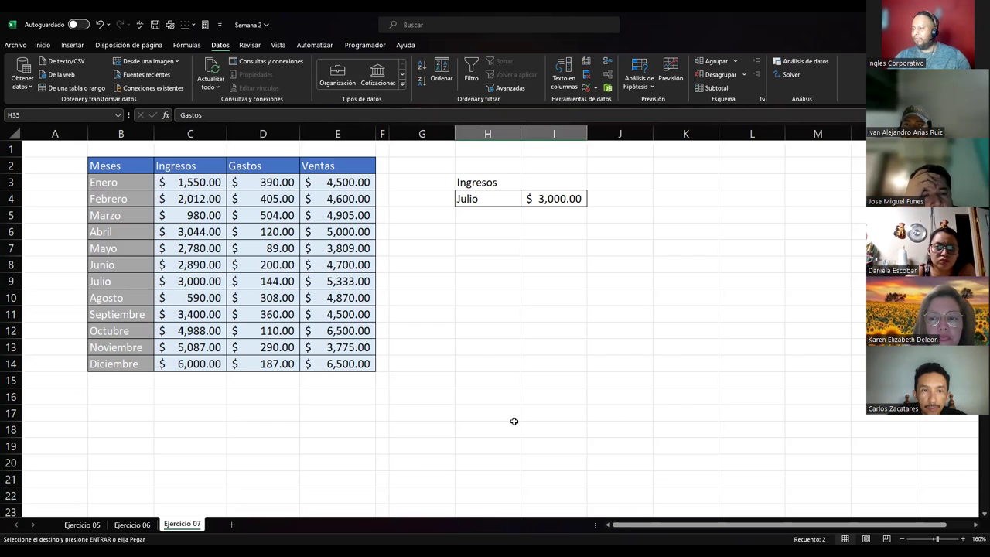
left_click(475, 234)
key("ctrl+v")
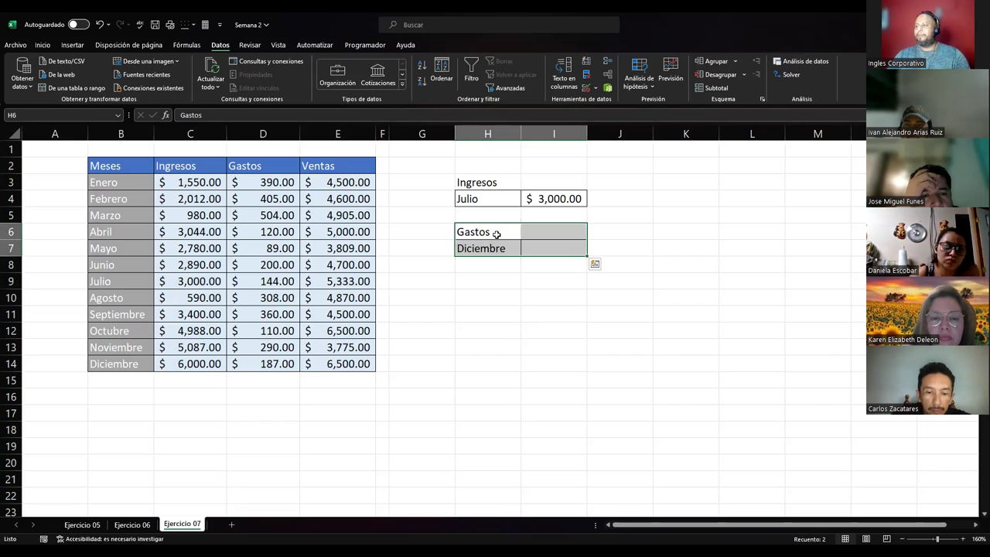
left_click(499, 246)
left_click(527, 253)
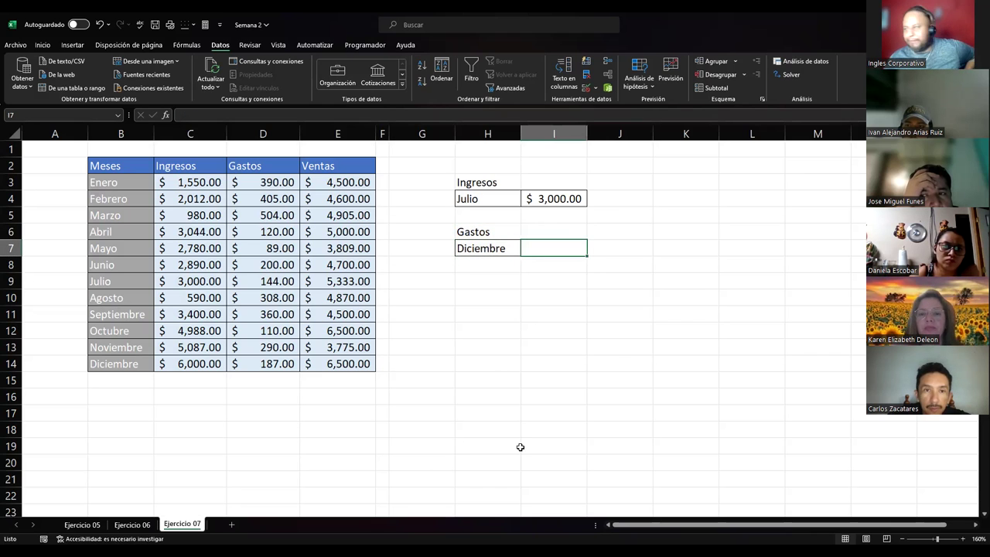
Review the COINCIDIR row argument of the INDICE formula in I4, leaving the formula unedited.
left_click(554, 198)
double_click(553, 198)
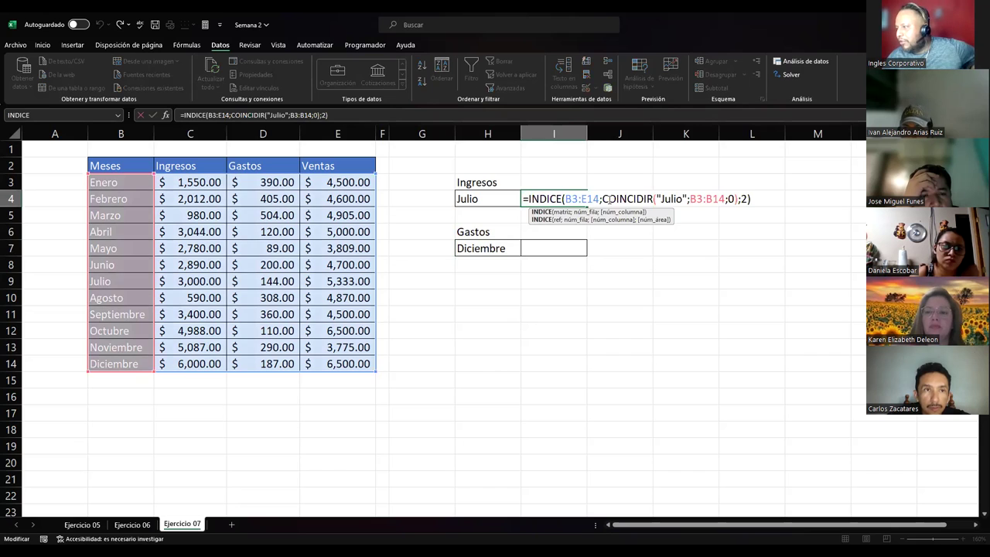
left_click_drag(602, 199, 738, 203)
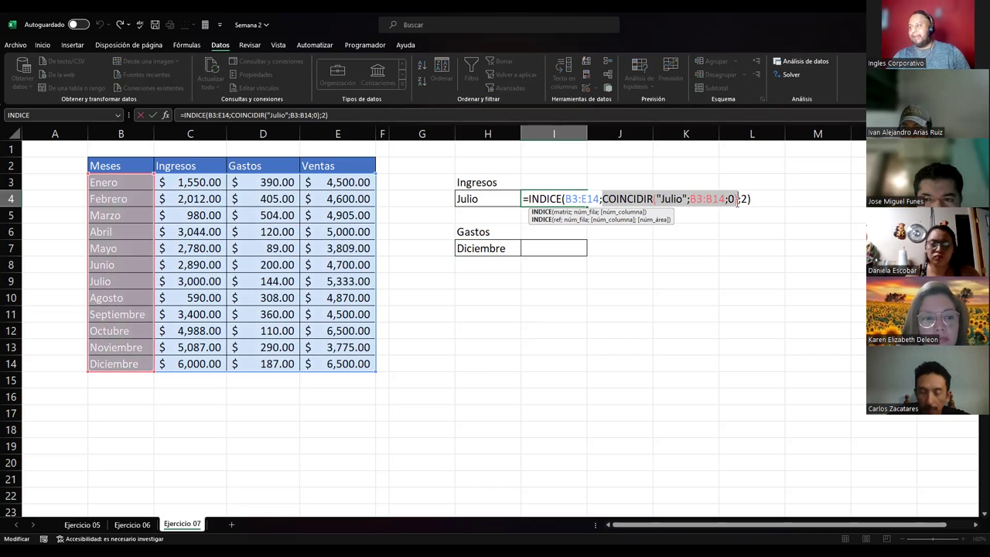
left_click(530, 251)
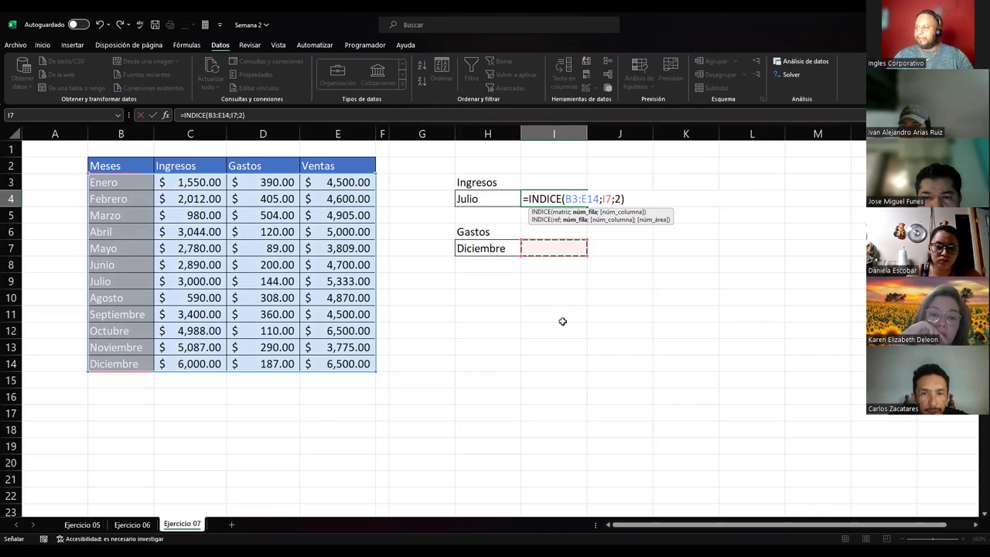
key("Escape")
type("=")
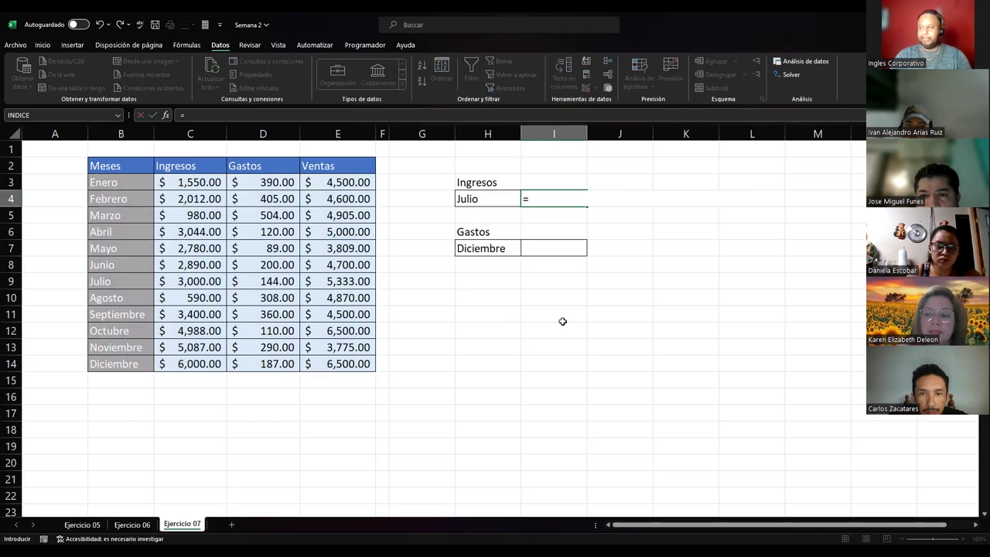
key("Escape")
Start an INDICE formula in I7 beside Diciembre, with B3:E14 as its matrix and 12 as the row number.
key("Down")
key("Down")
key("Down")
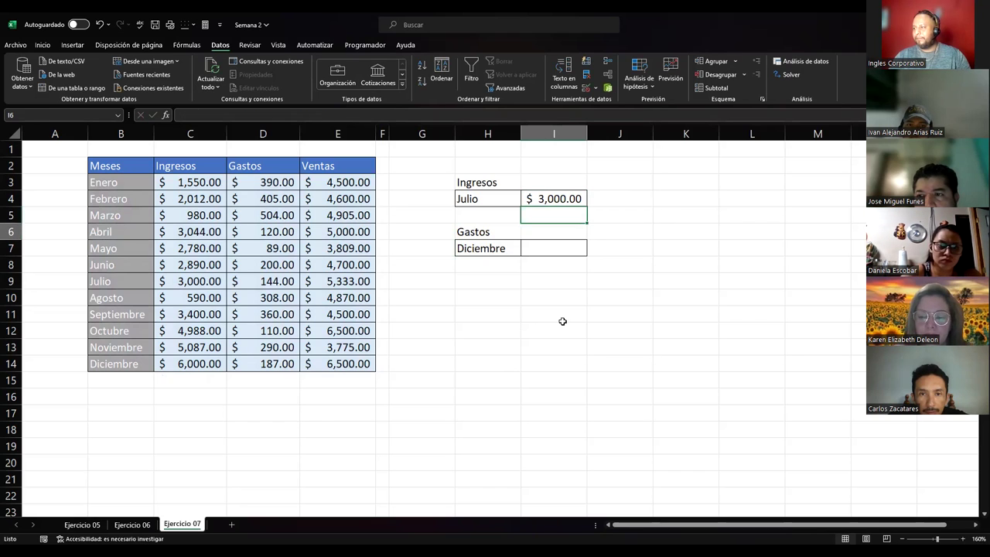
type("=")
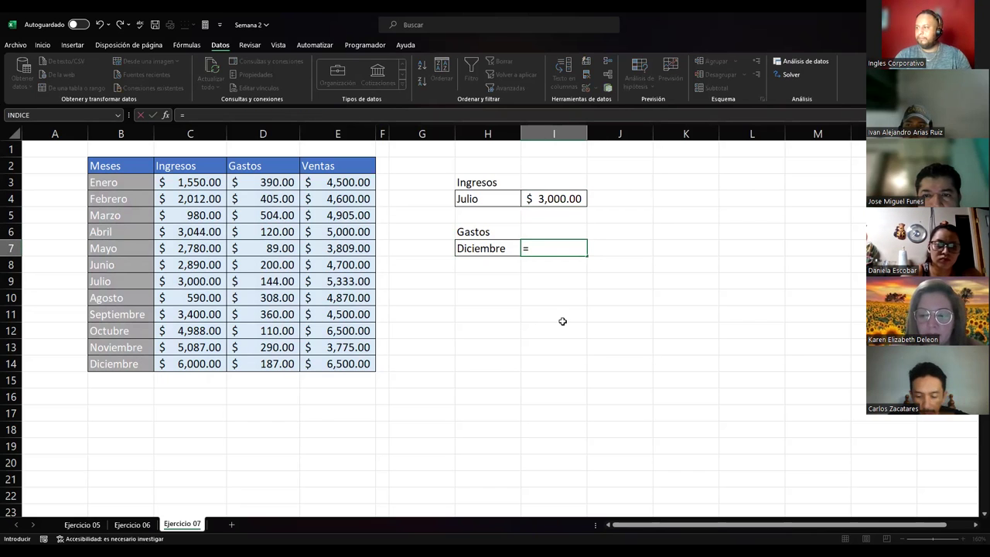
type("INDICE(")
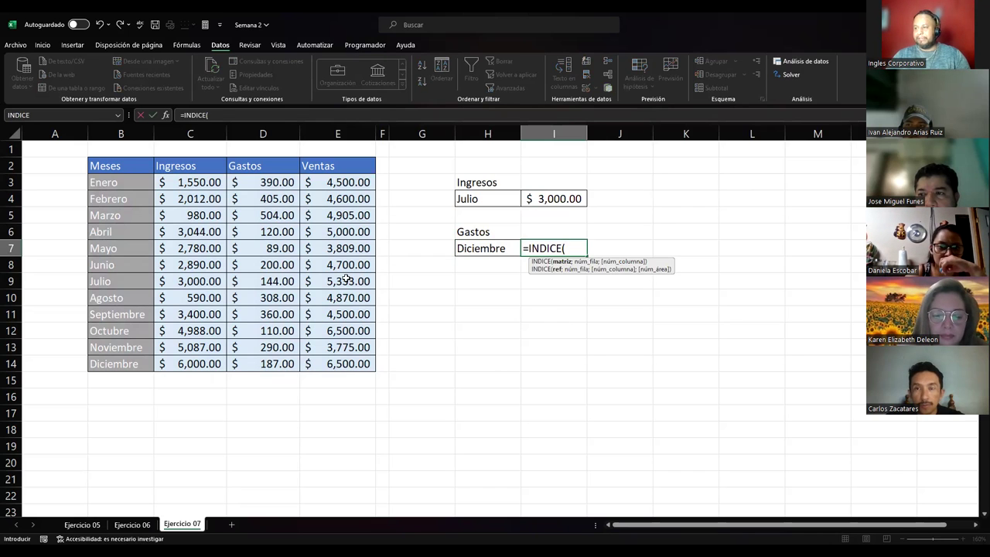
left_click_drag(132, 184, 306, 363)
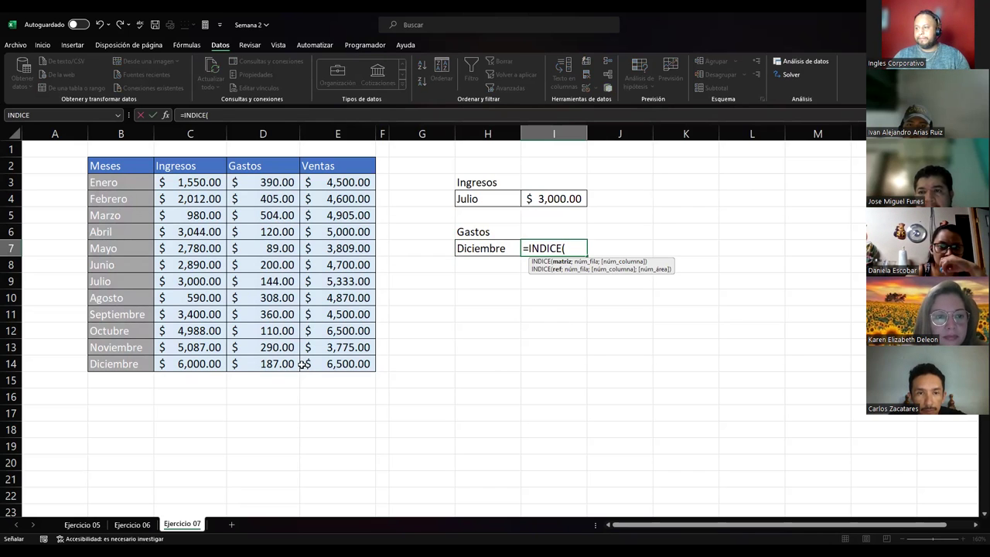
type(";12")
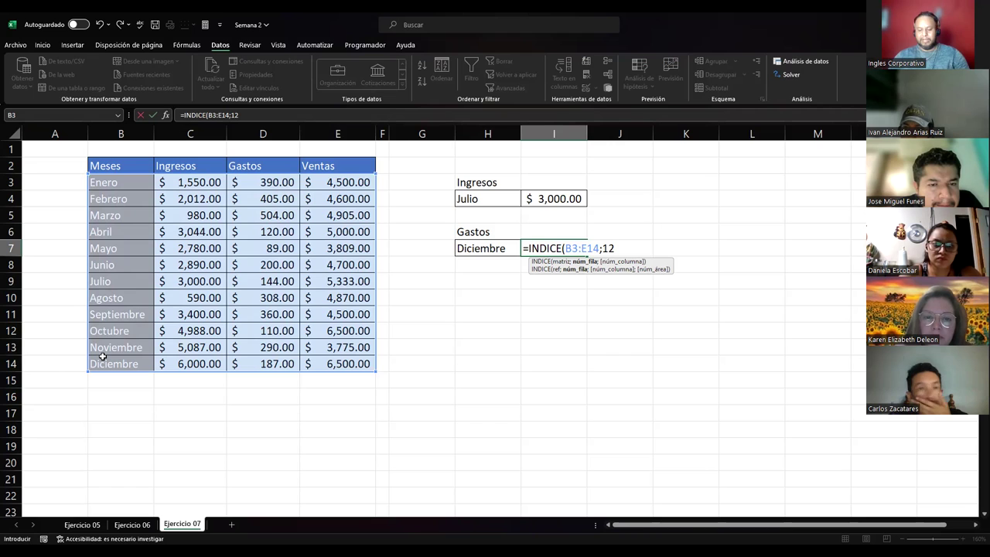
type(";")
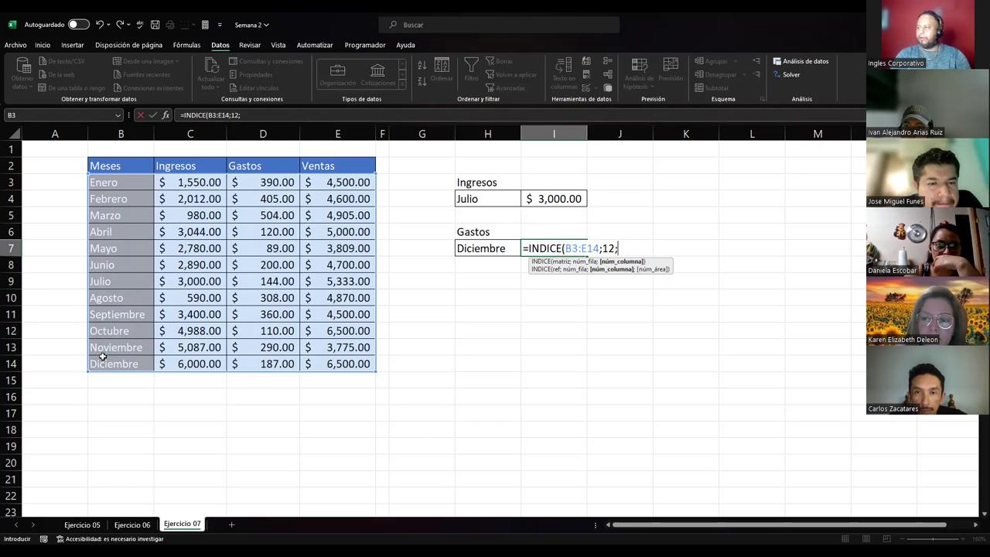
Enter COINCIDIR("Gastos";B2:E2;0) as the column number argument and complete the INDICE formula in I7.
type("COINCIDIR(")
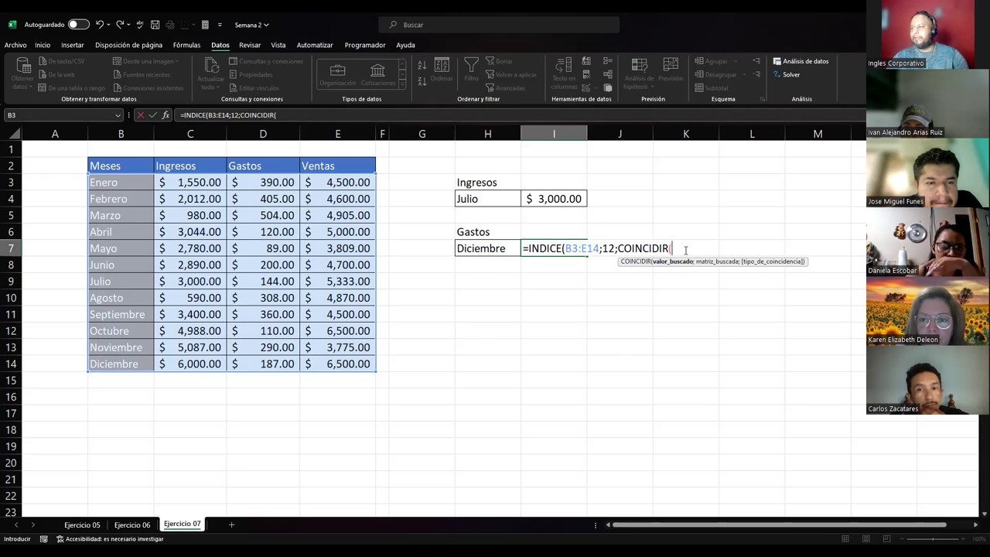
type("\"Gastos\";")
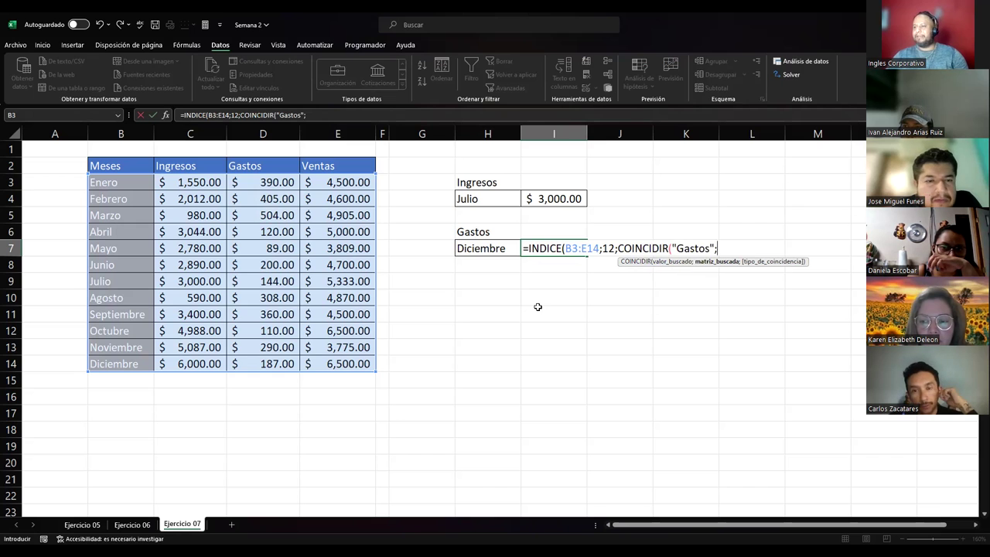
left_click(106, 167)
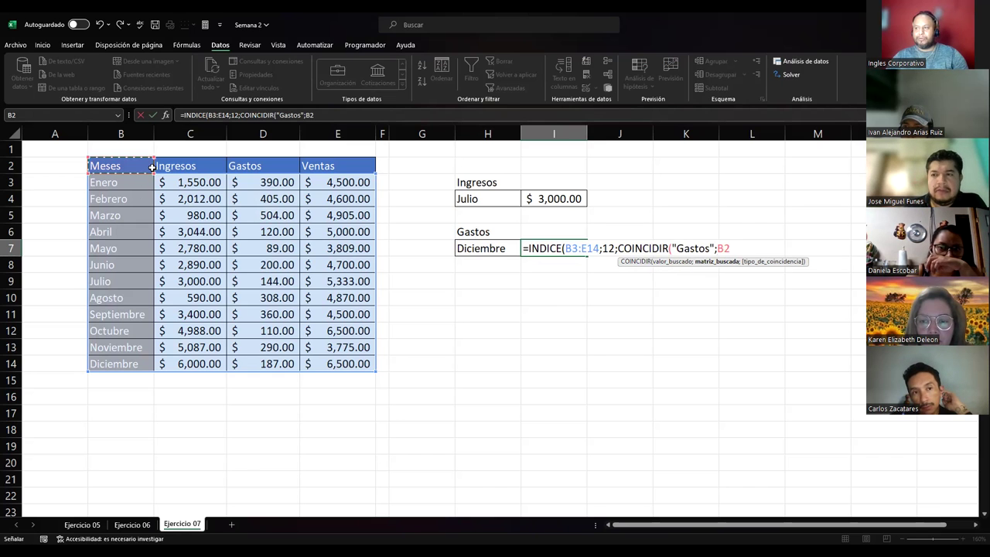
left_click_drag(312, 165, 317, 166)
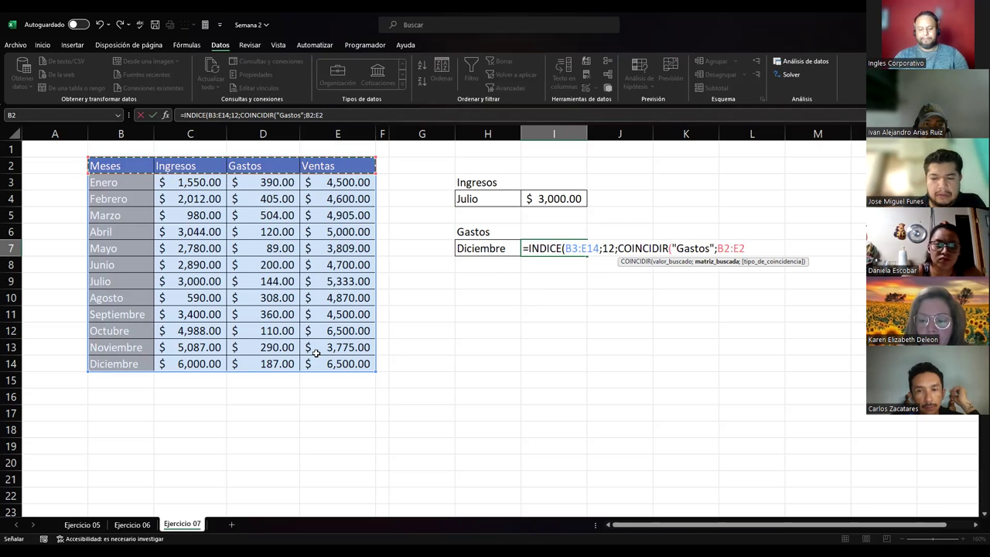
type(";0")
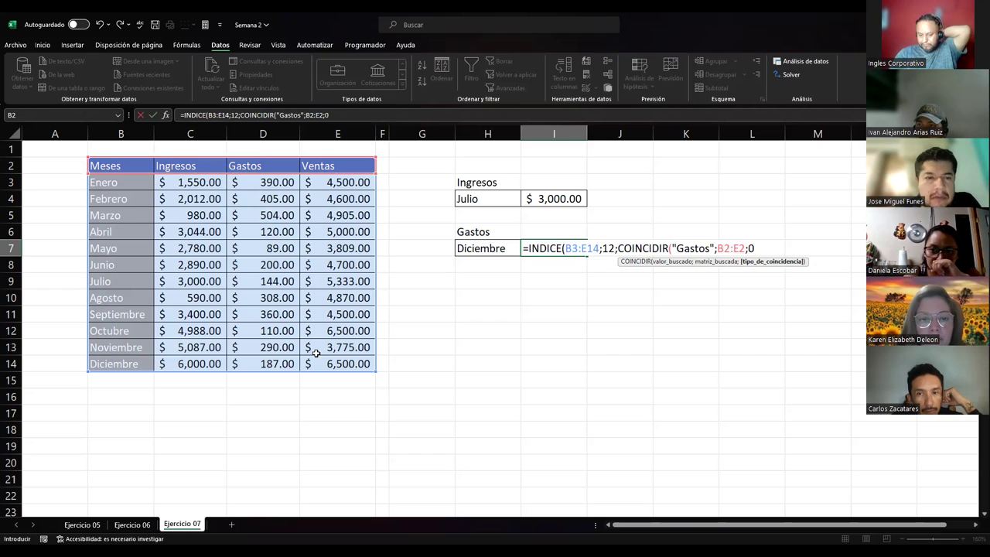
type(")")
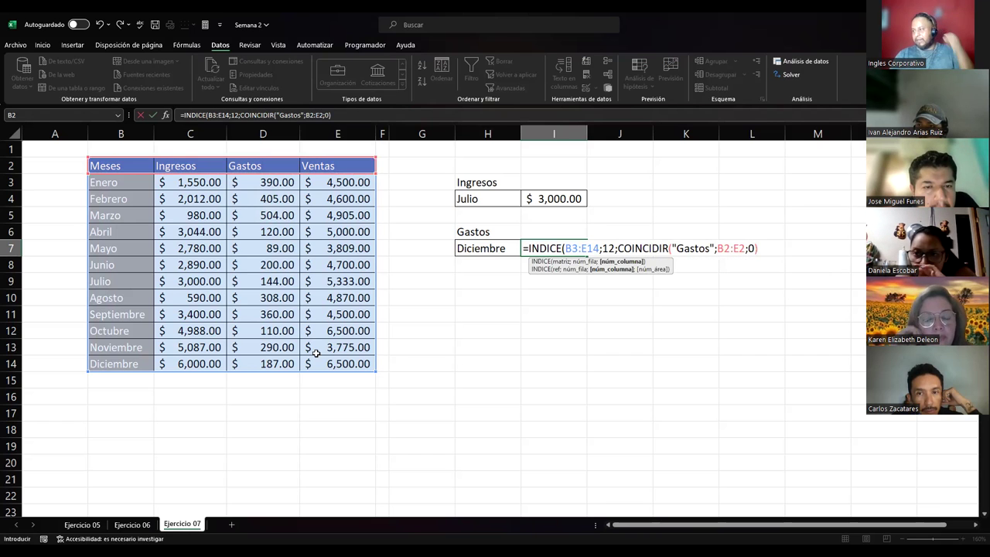
type(")")
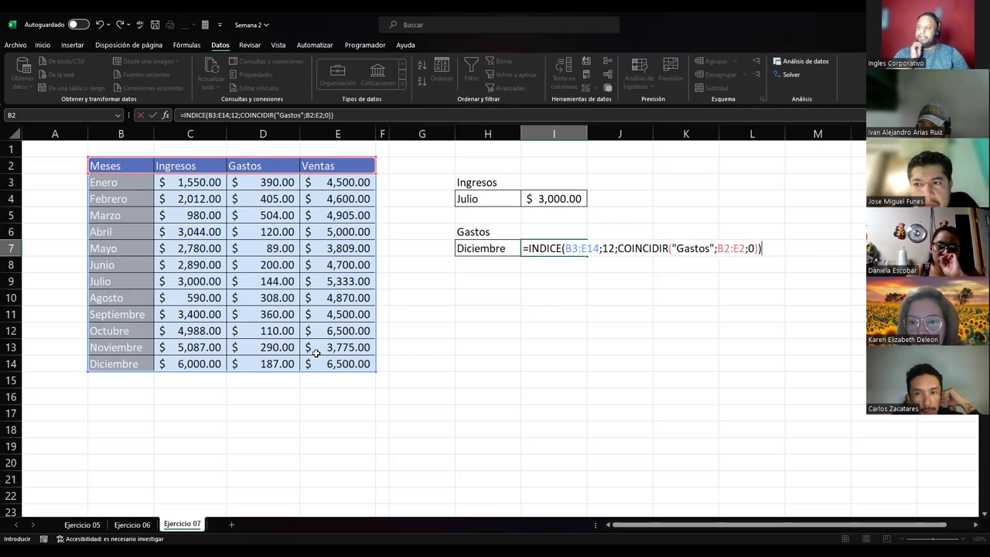
key("Return")
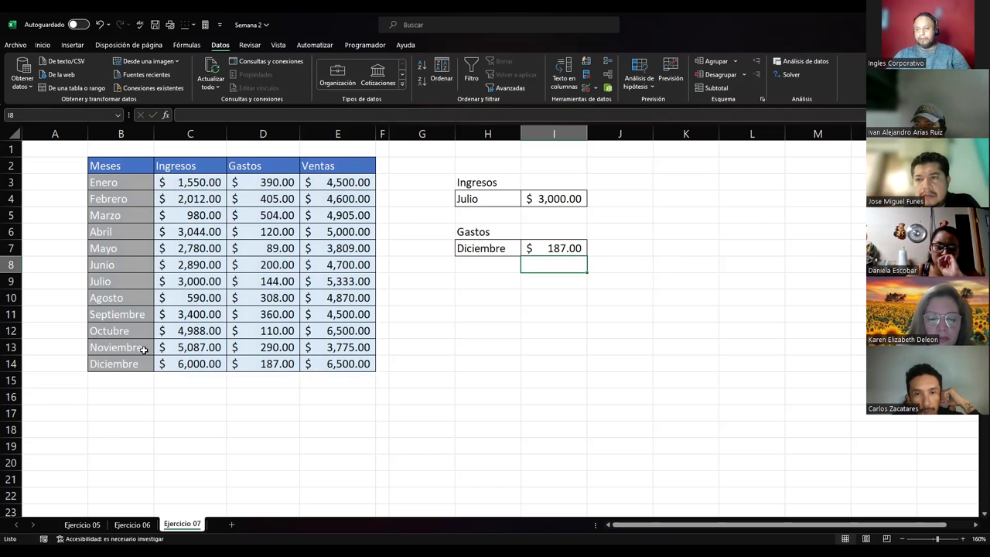
Check the Gastos/Diciembre lookup against row 14 and column D, and review the INDICE formula in I7.
left_click(10, 364)
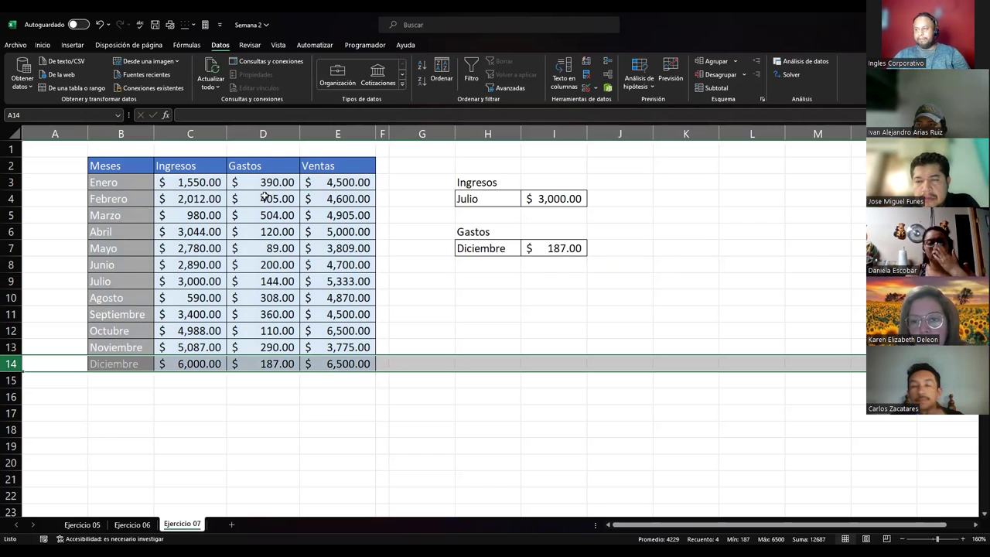
left_click(263, 133, "ctrl")
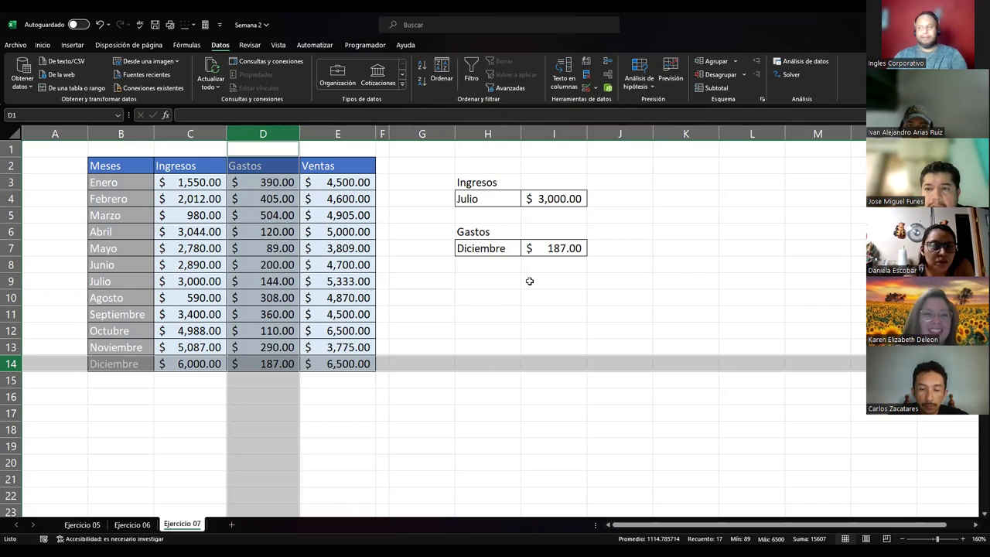
double_click(555, 247)
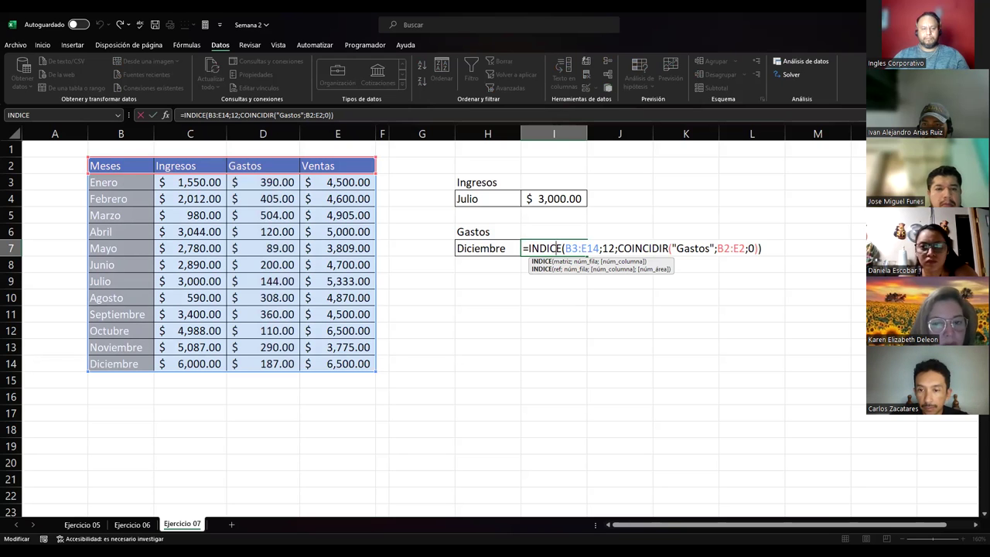
key("alt+Tab")
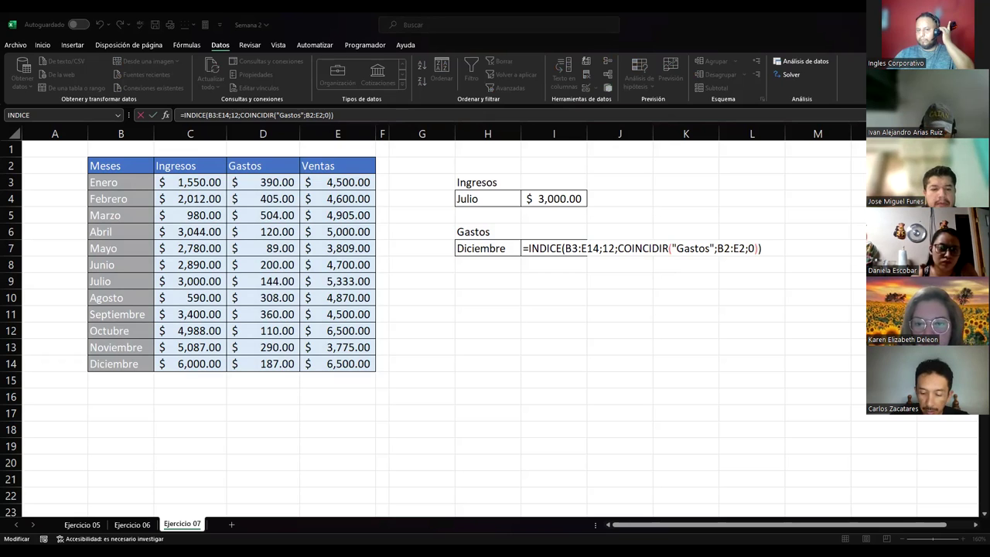
left_click(607, 526)
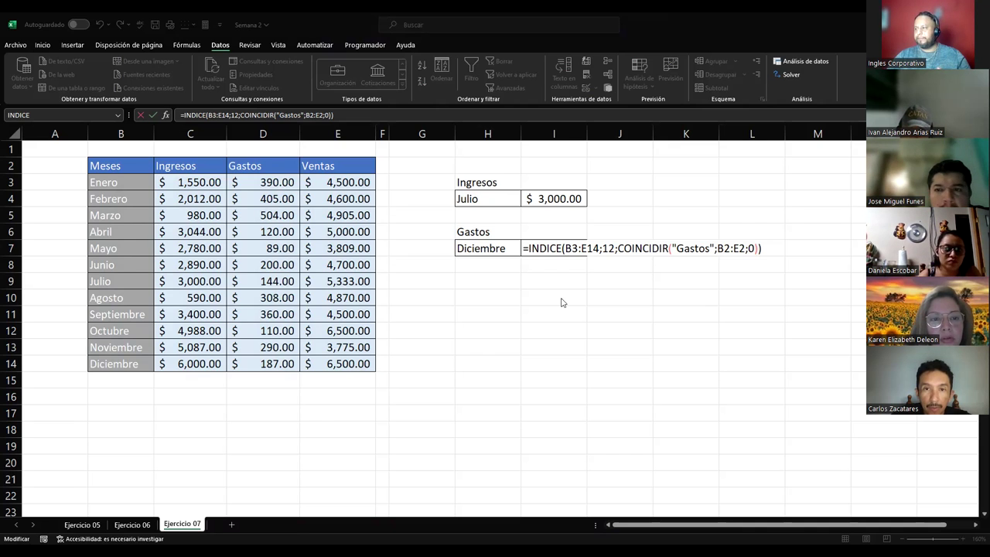
left_click(553, 248)
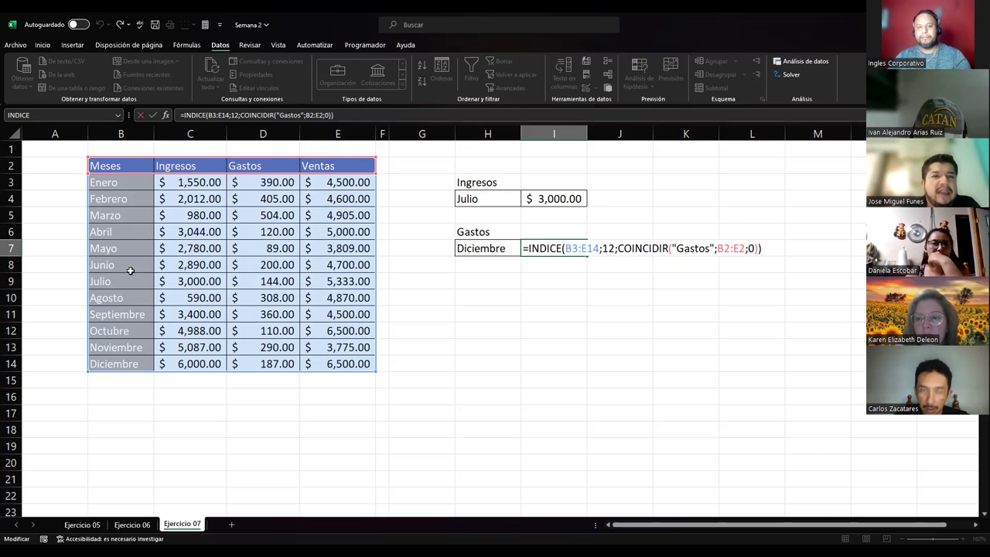
left_click(665, 248)
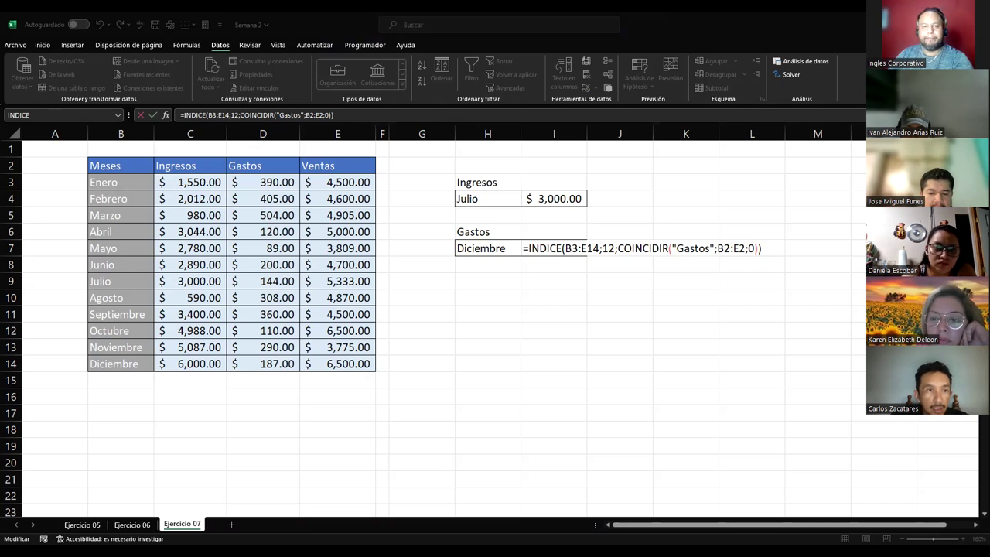
key("alt+Tab")
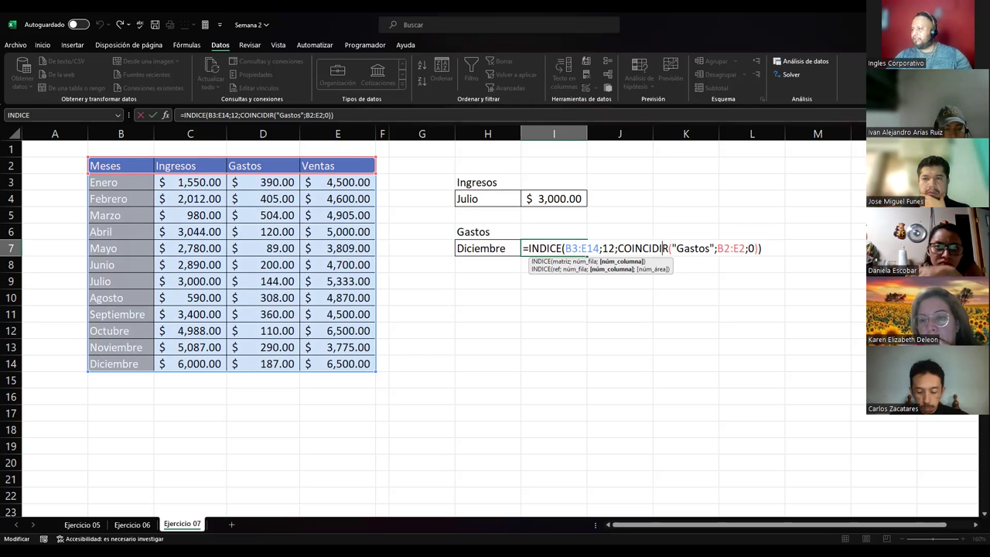
key("ctrl+Return")
Copy the four remaining lookup blocks, Ventas/Febrero through Gastos/Marzo, from lower in the sheet to H9:I19.
scroll(526, 317, "down", 10)
left_click_drag(474, 267, 550, 430)
key("ctrl+c")
scroll(526, 345, "up", 10)
left_click(498, 283)
key("Return")
left_click(482, 382)
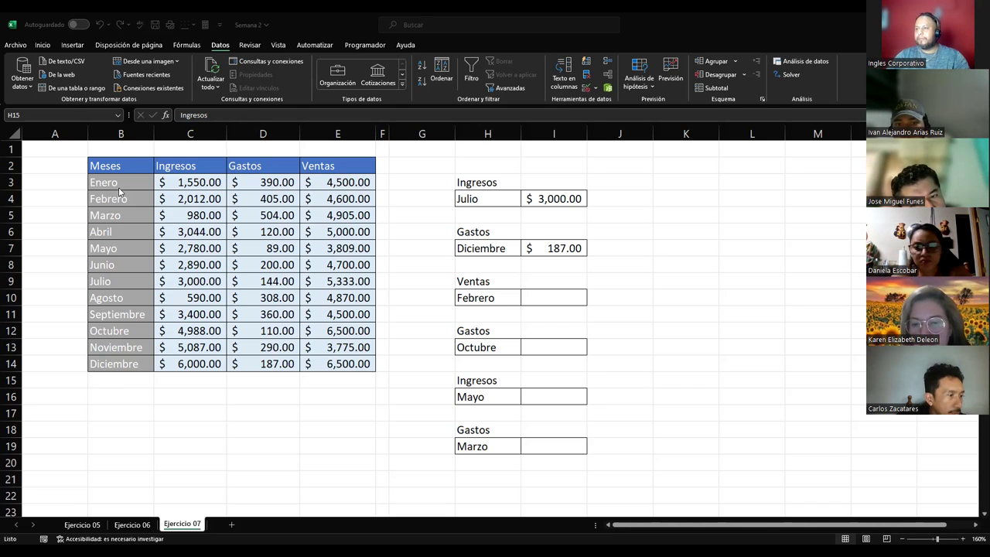
Check where row 4 and column E meet to locate the Ventas amount for Febrero.
left_click(11, 199)
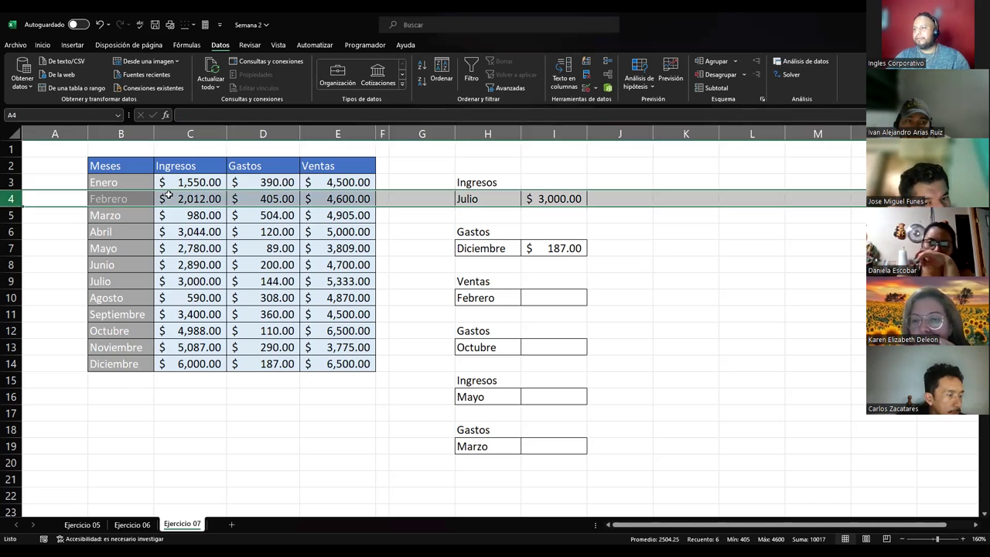
left_click(337, 133, "ctrl")
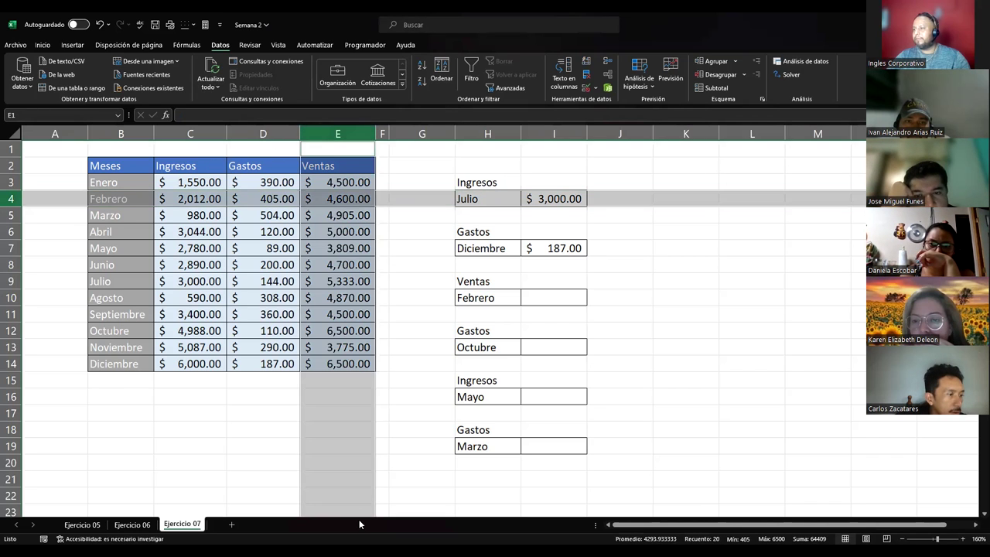
left_click(543, 304)
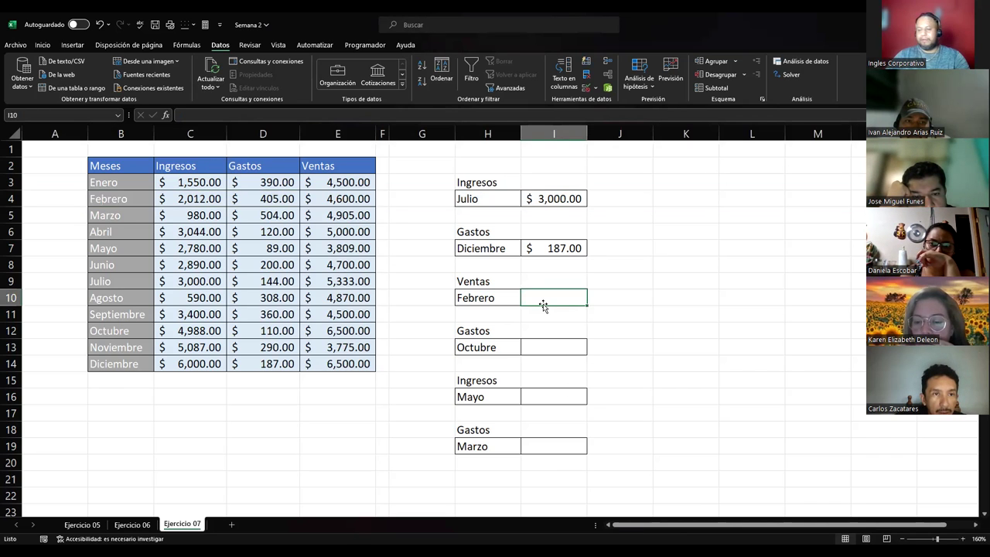
type("=")
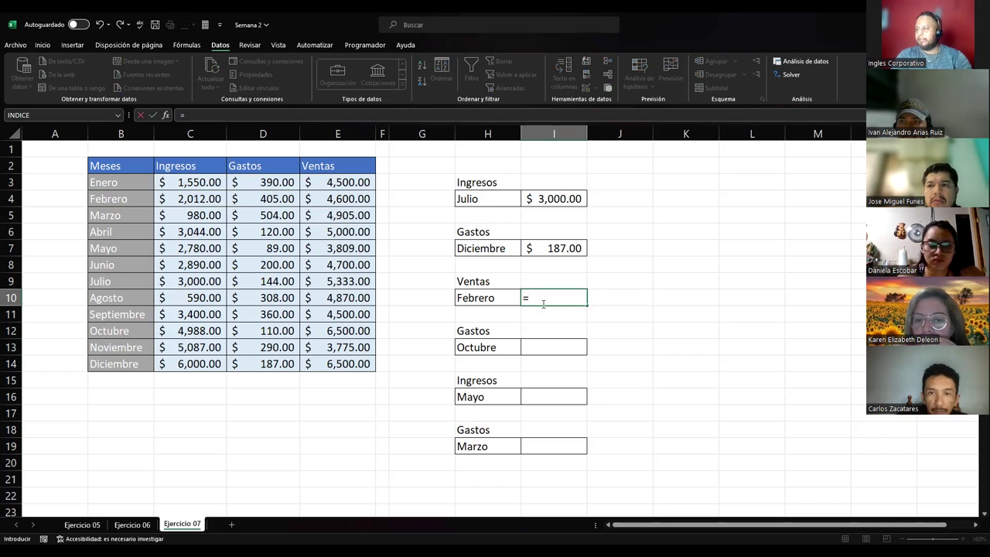
key("Escape")
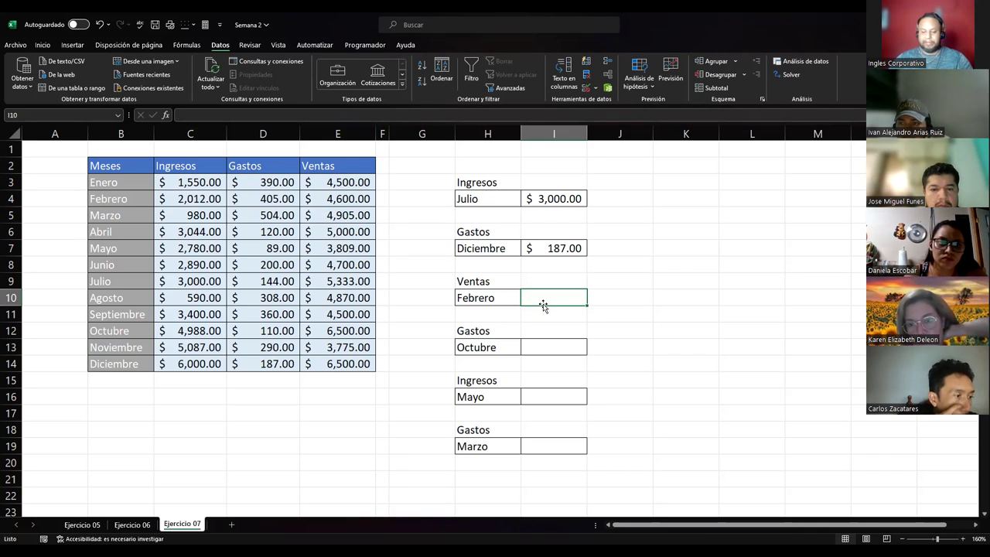
Start an INDICE formula in I10 beside Febrero, with B3:E14 as its matrix.
type("=")
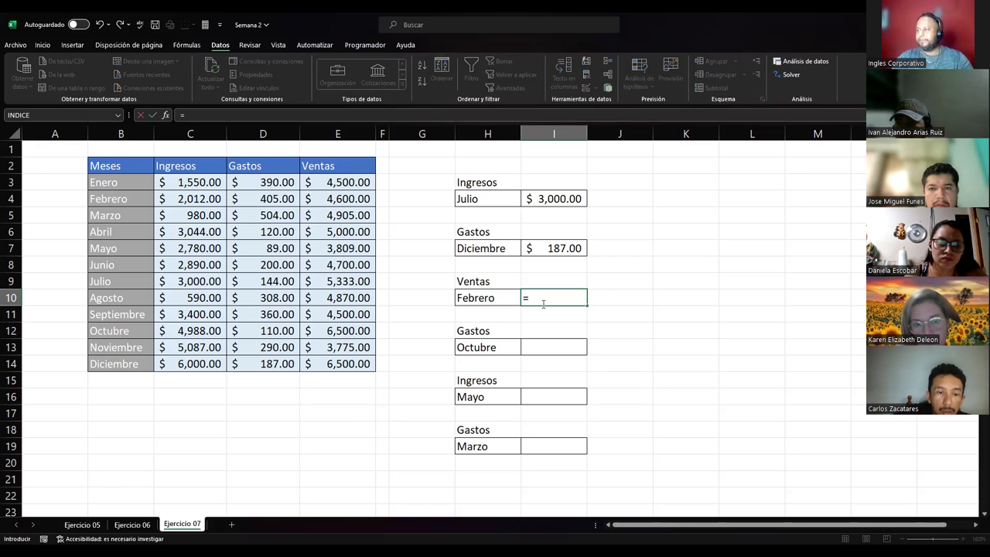
type("INDICE(")
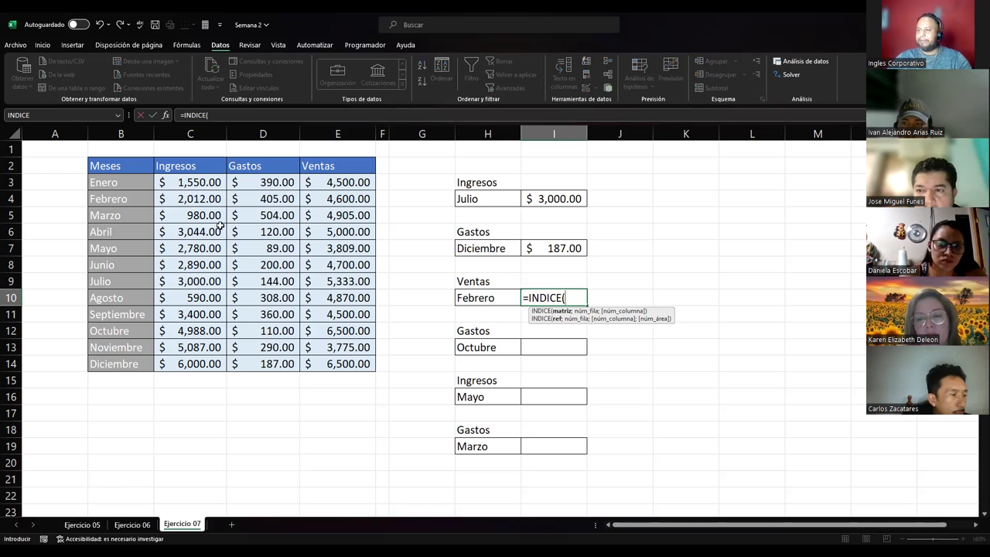
left_click(136, 181)
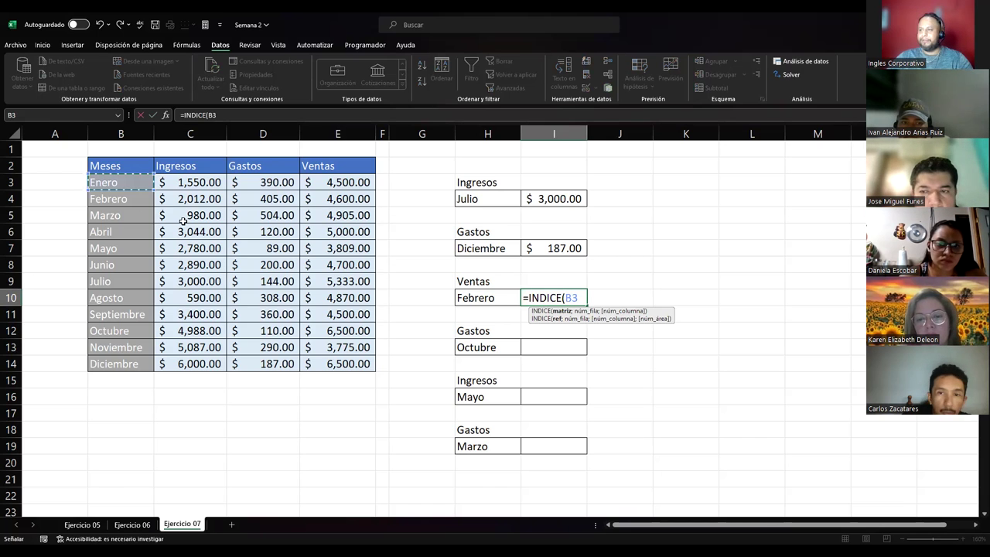
left_click(310, 364, "shift")
type(";")
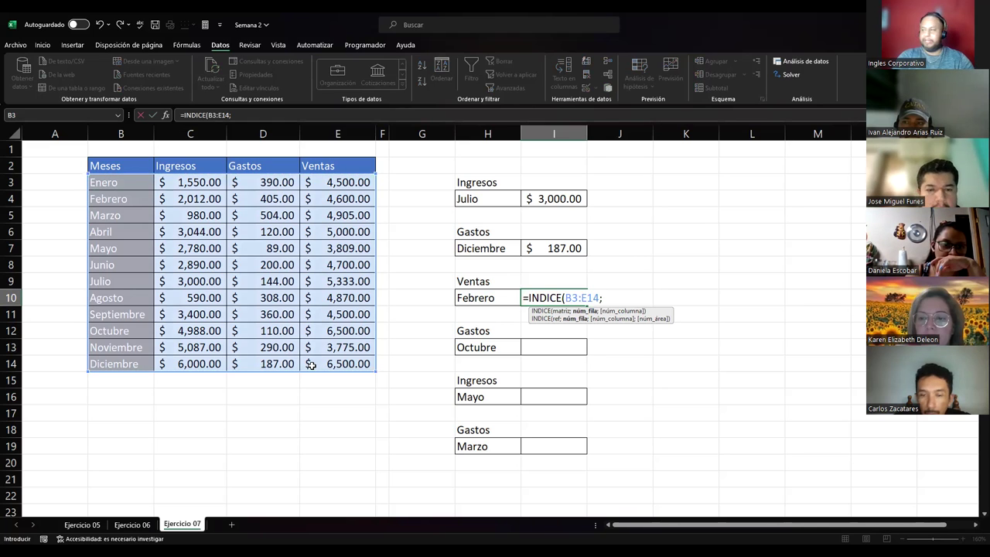
Enter COINCIDIR("Febrero";B3:B14;0) as the row number argument of the INDICE formula in I10.
type("COINCIDIR(")
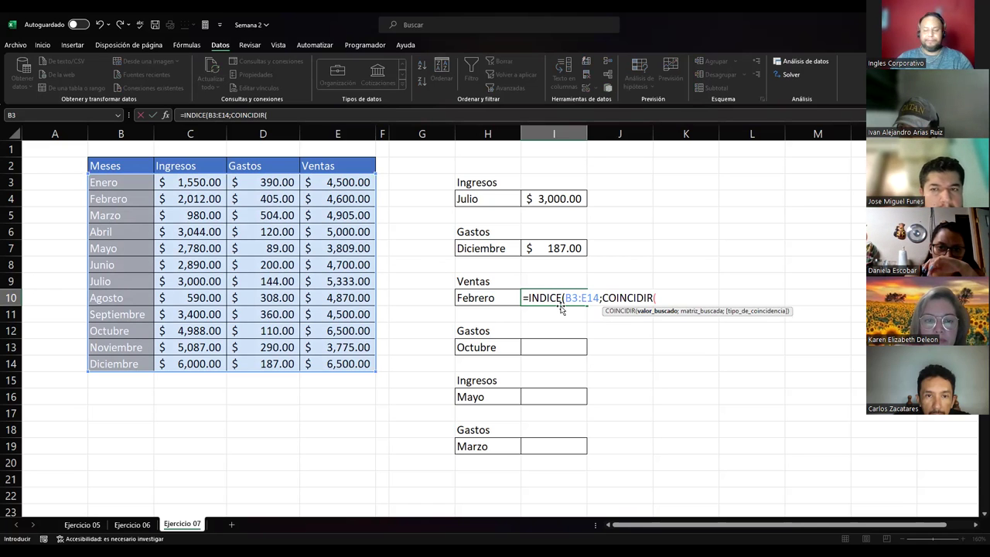
type("\"")
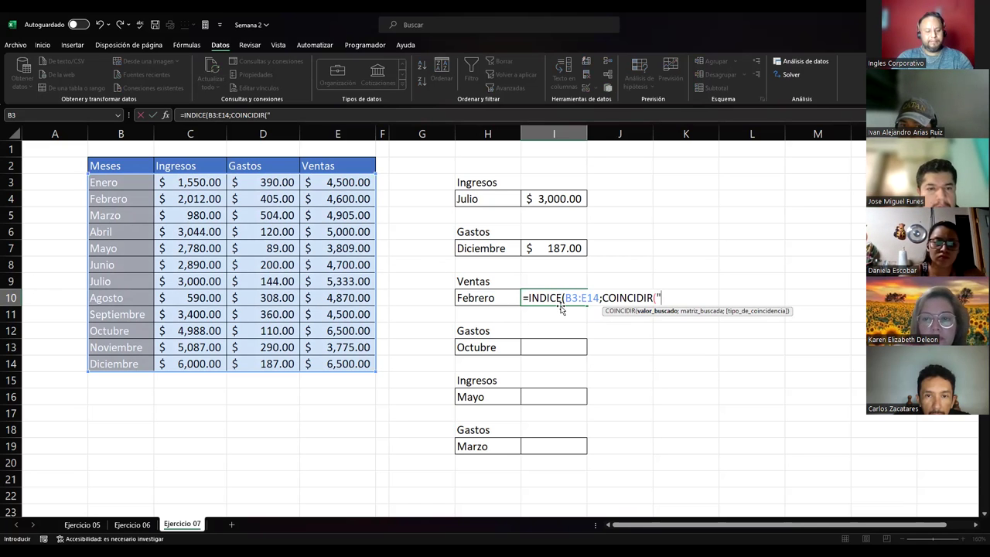
type("Febrero\";")
left_click(127, 182)
left_click_drag(122, 212, 120, 375)
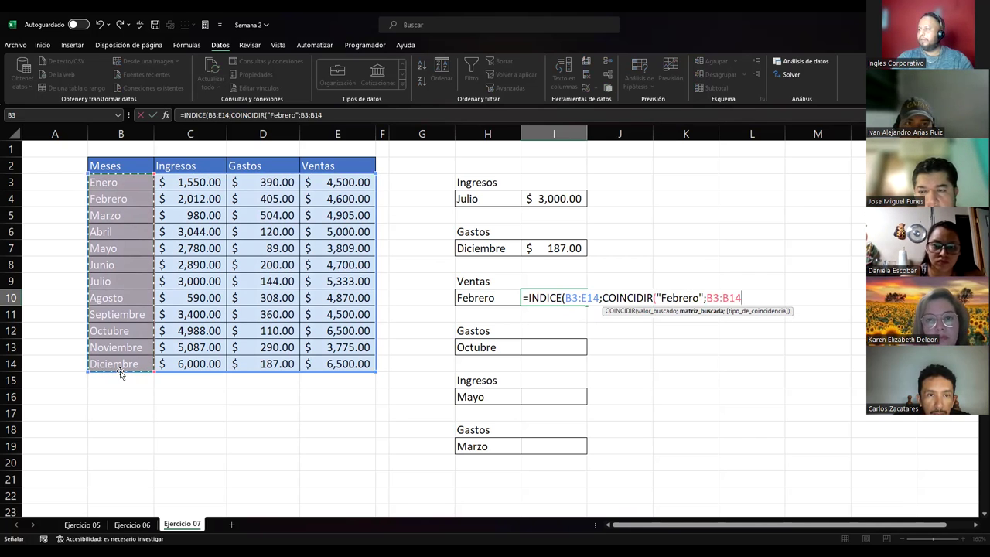
type(";0")
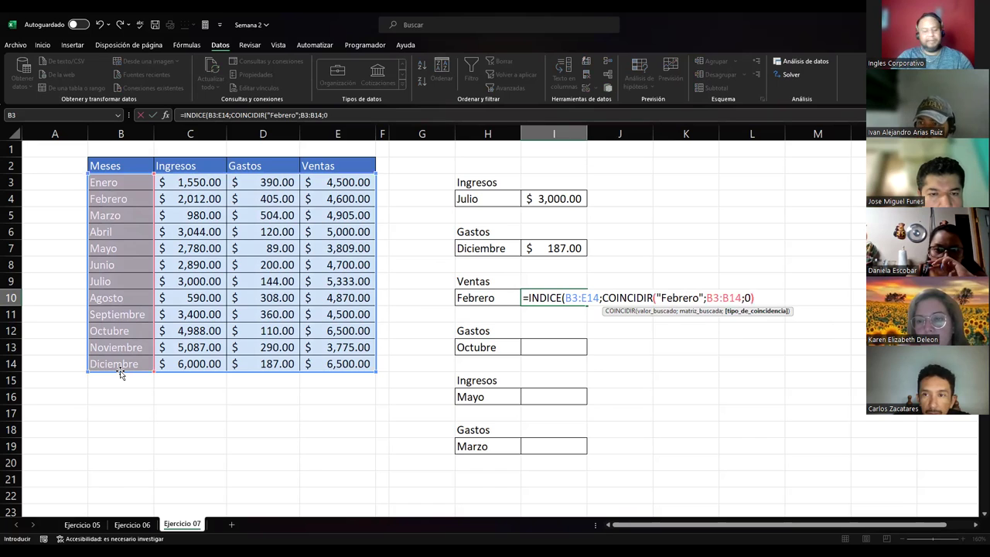
type(");")
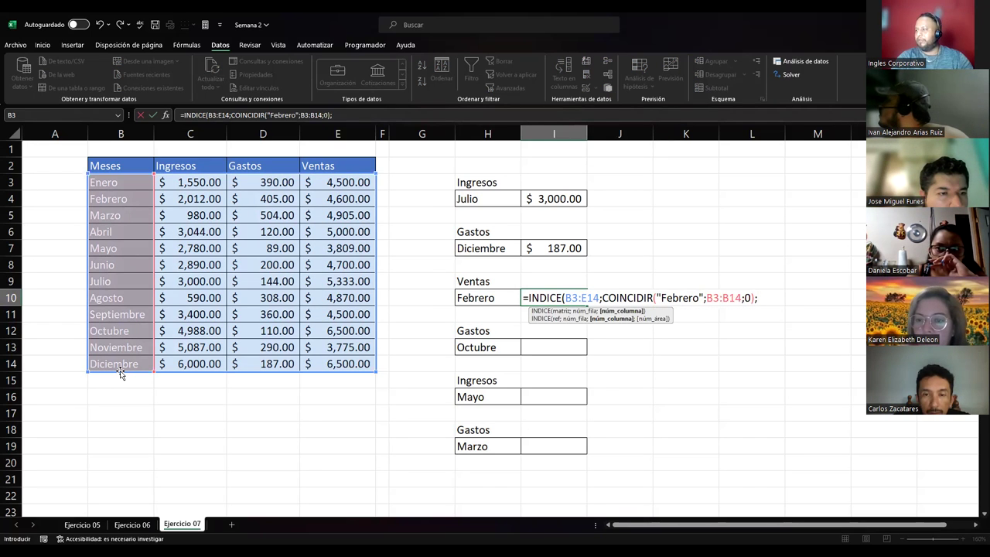
Enter COINCIDIR("Ventas";C2:E2;0) as the column number argument and complete the INDICE formula in I10.
type("COINCIDIR(")
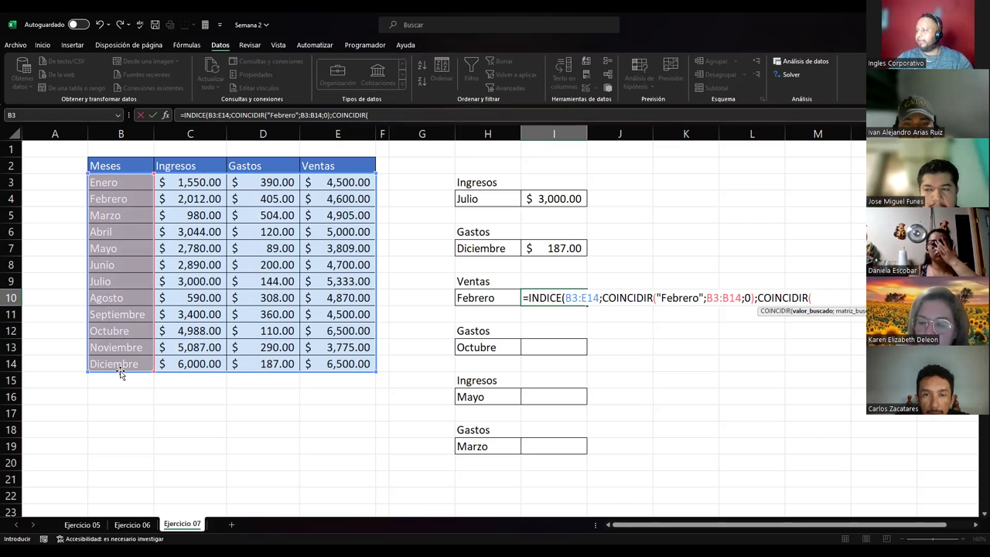
type("\"Ventas\"M")
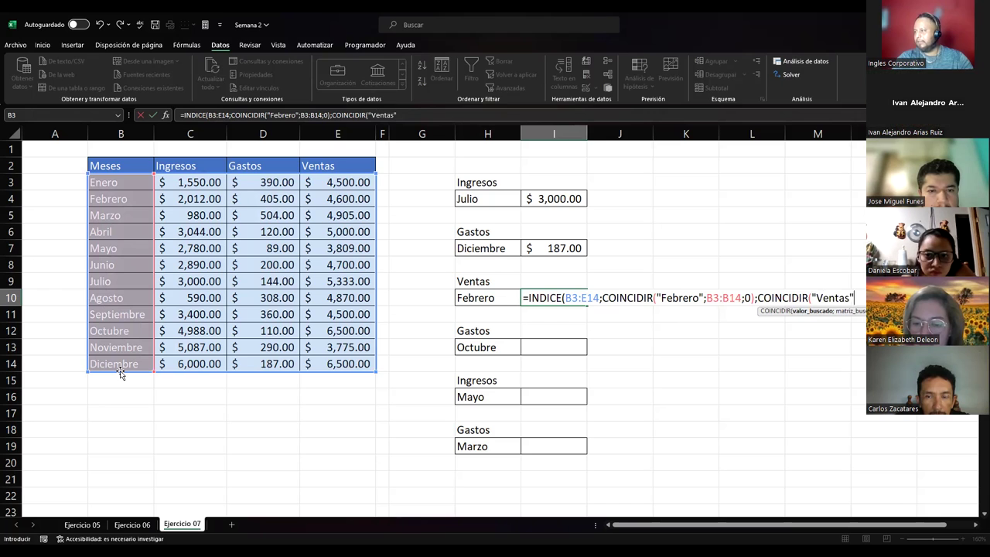
key("BackSpace")
type(";")
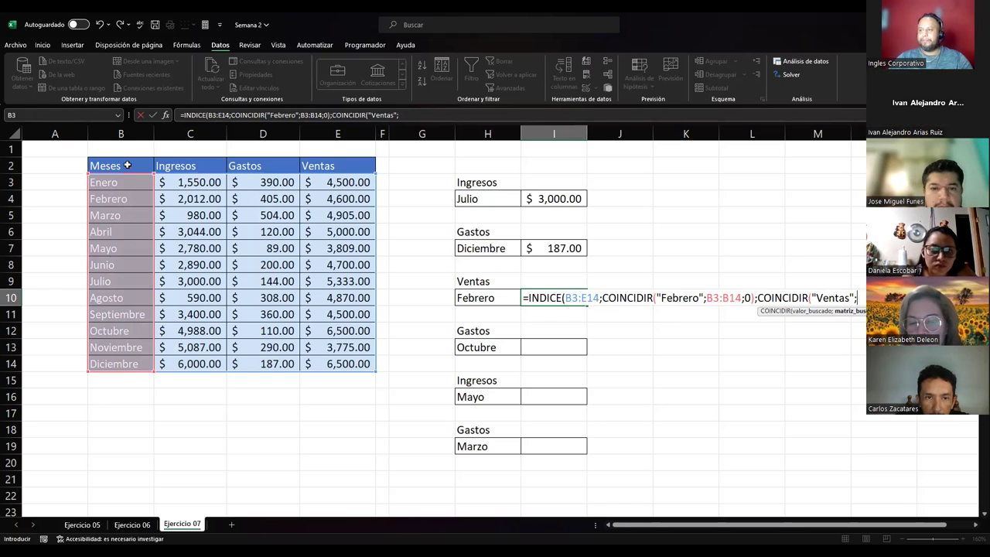
left_click(170, 165)
left_click_drag(212, 160, 328, 159)
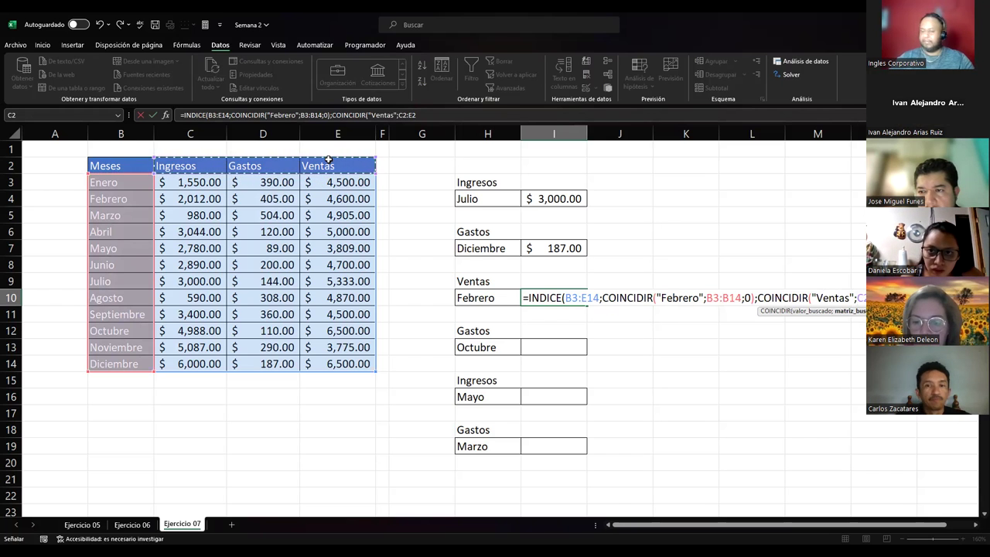
type(";0")
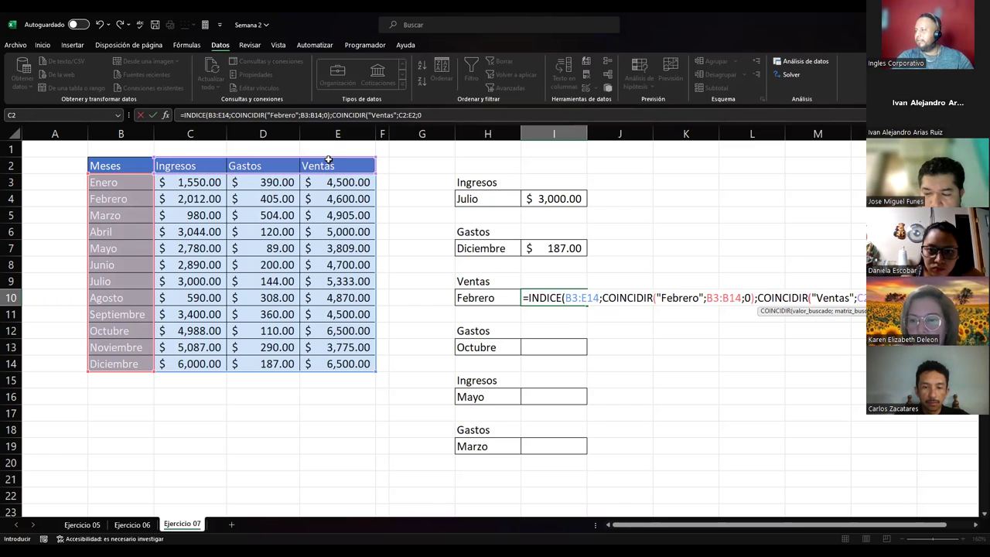
type(")")
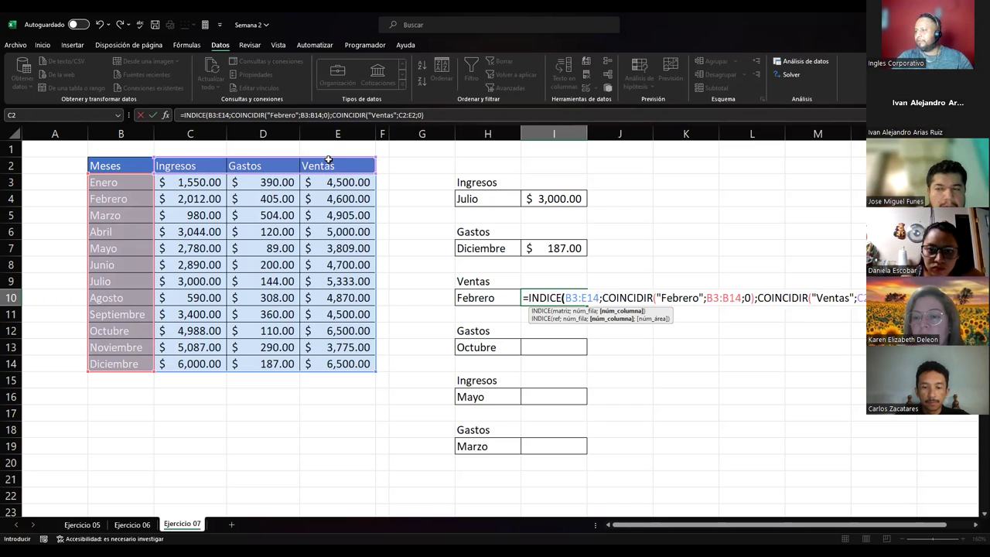
type(")")
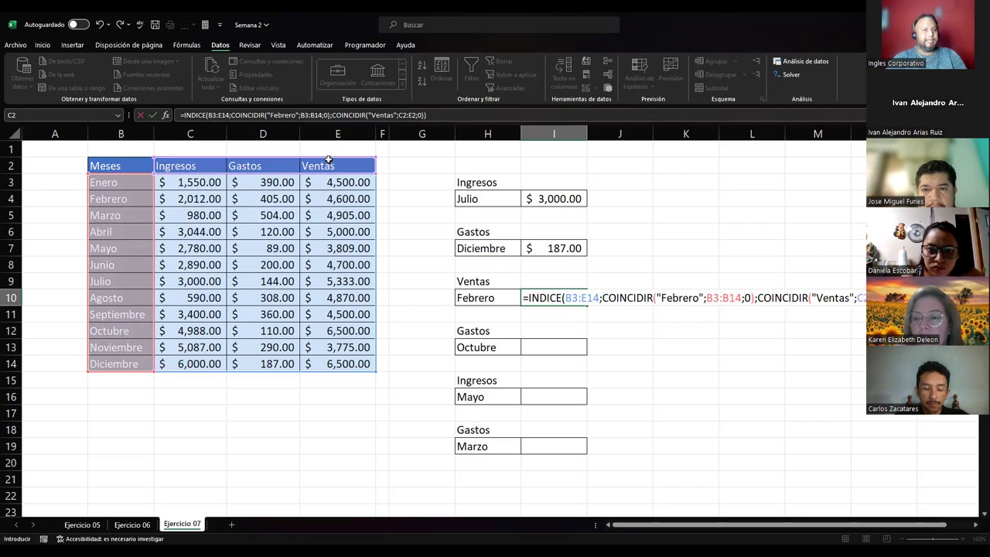
key("Return")
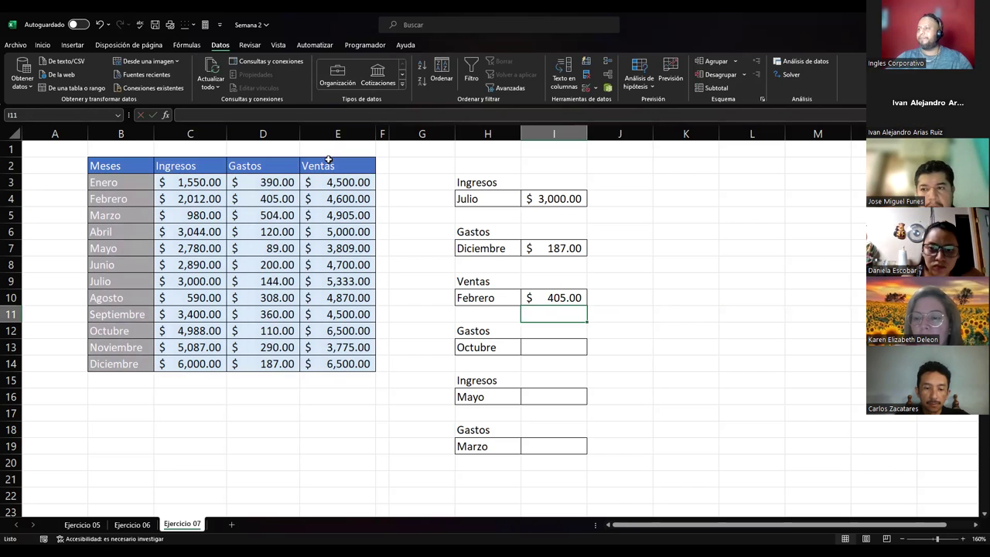
Change the header range of the "Ventas" COINCIDIR in I10 to B2:E2 and check the result against row 4 and column E.
left_click(330, 136)
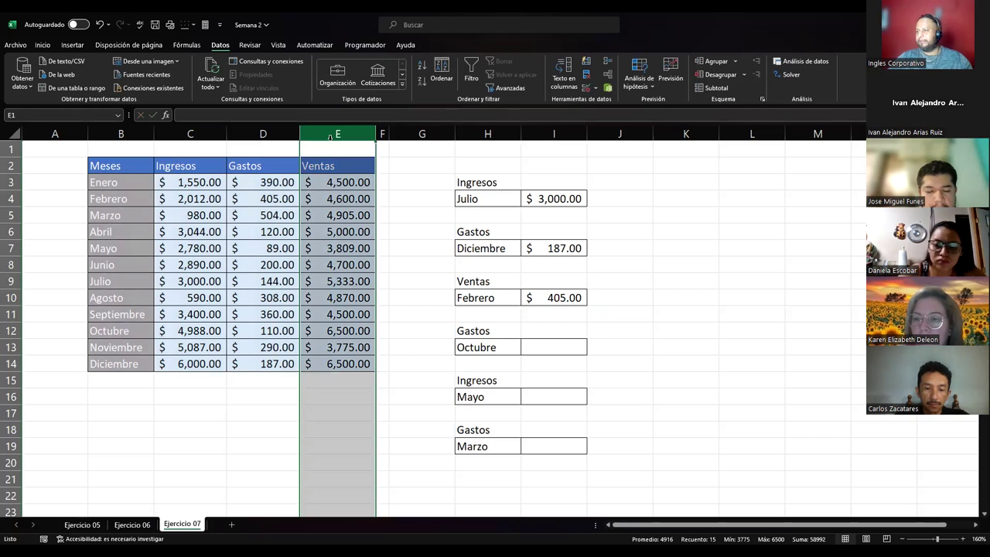
left_click(9, 199, "ctrl")
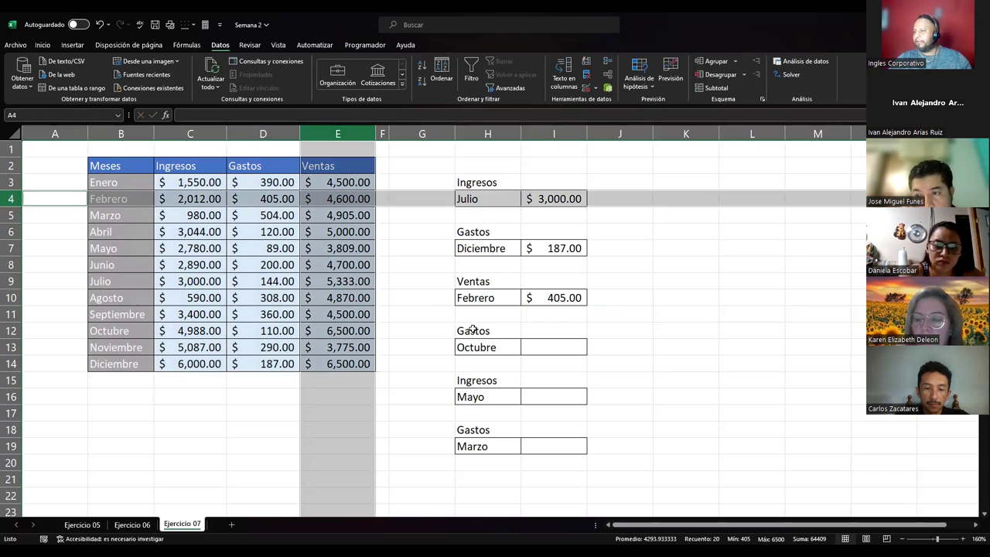
left_click(559, 297)
double_click(559, 297)
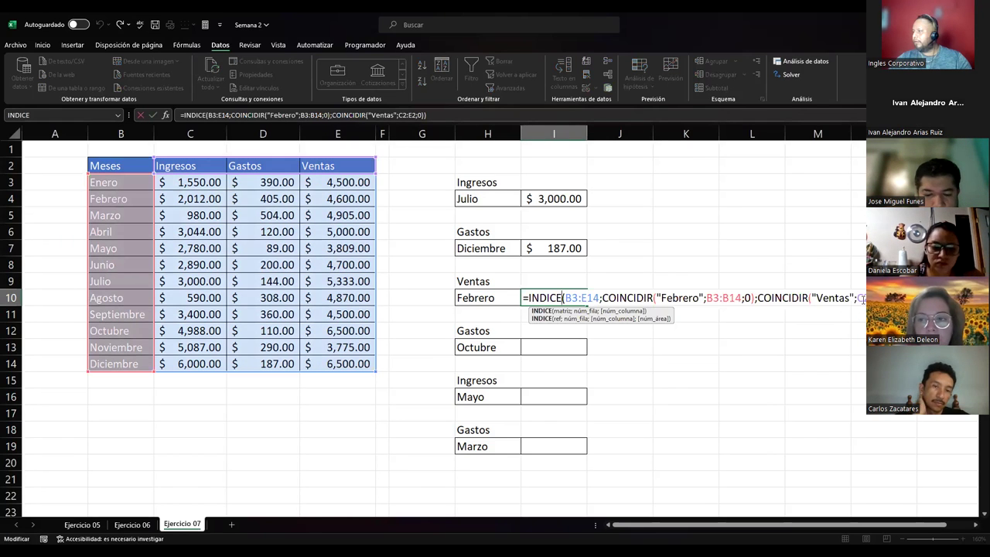
left_click(856, 298)
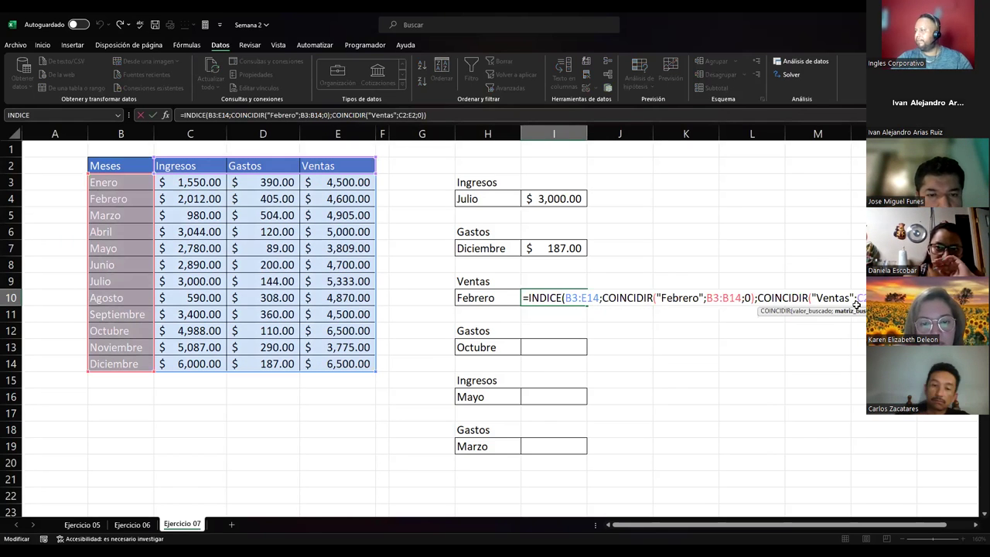
key("Delete")
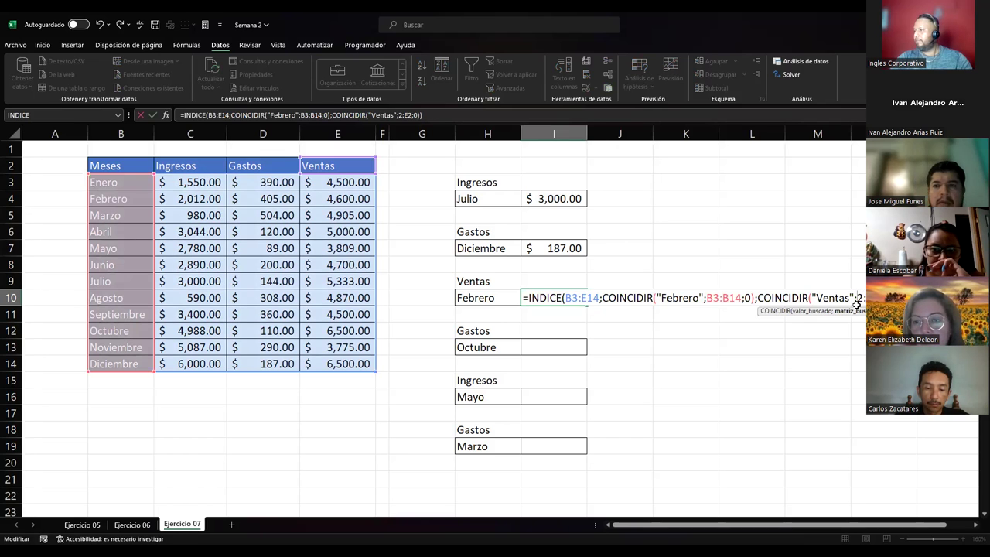
type("B")
key("ctrl+Return")
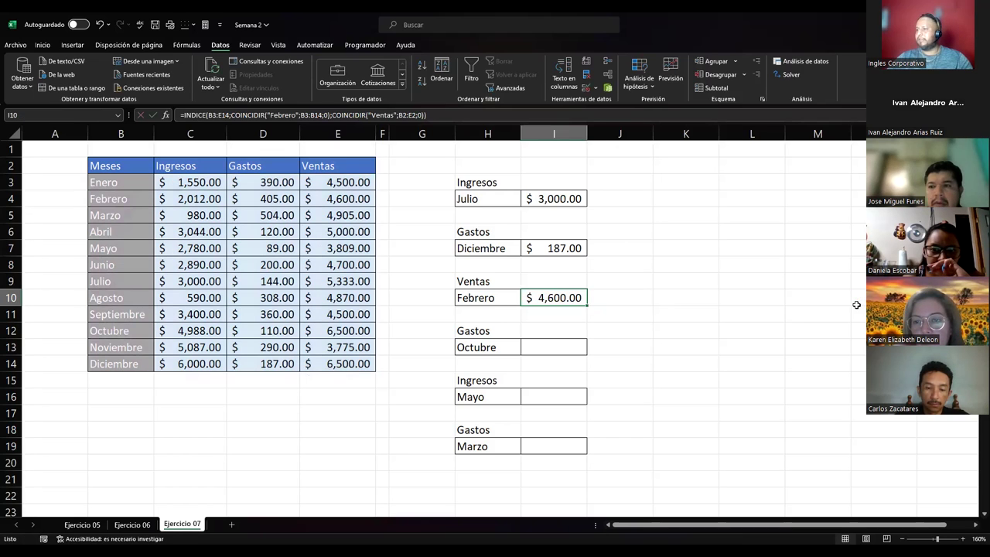
left_click(9, 198)
left_click(314, 137, "ctrl")
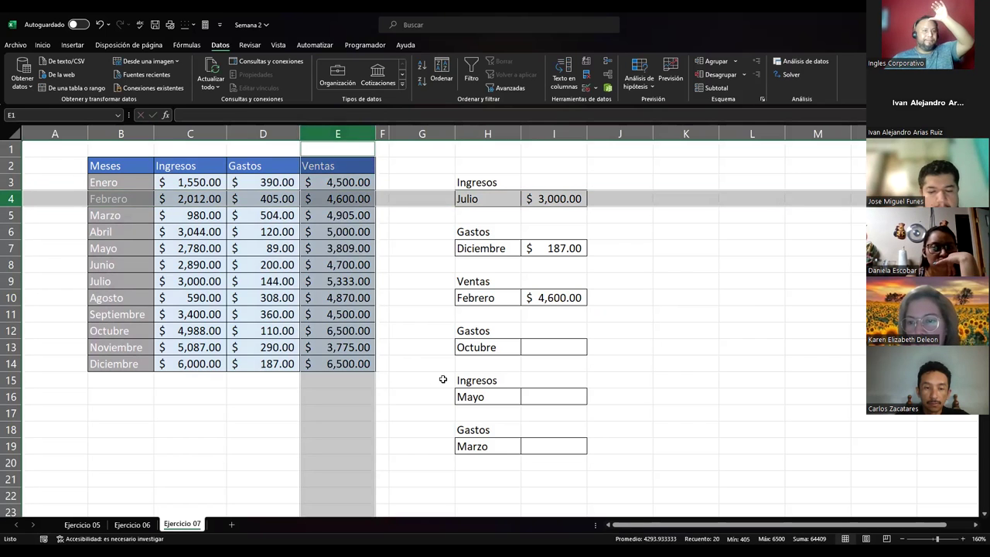
Copy the INDICE formula text from I4 into I13 beside Octubre, keeping its ranges unshifted.
left_click(570, 347)
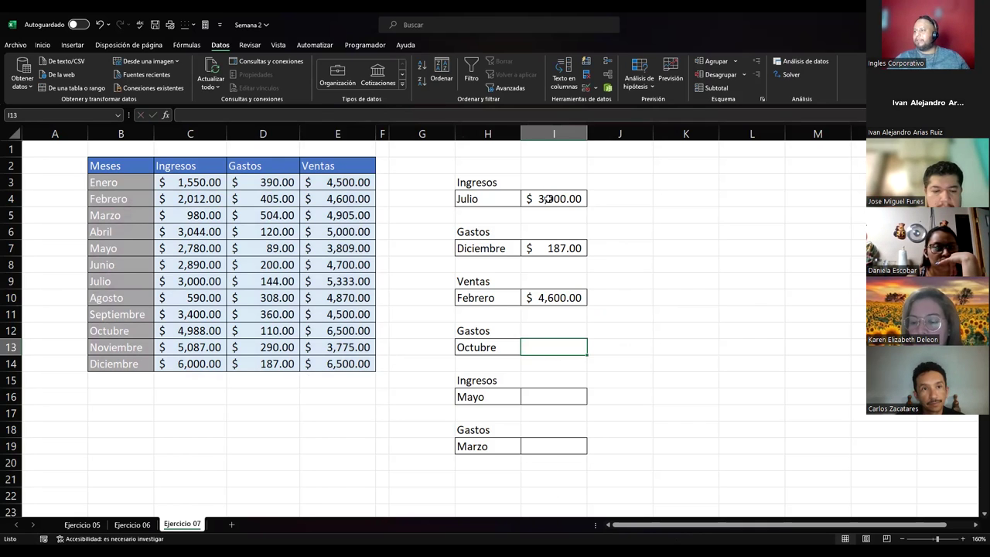
left_click(547, 199)
left_click(340, 115)
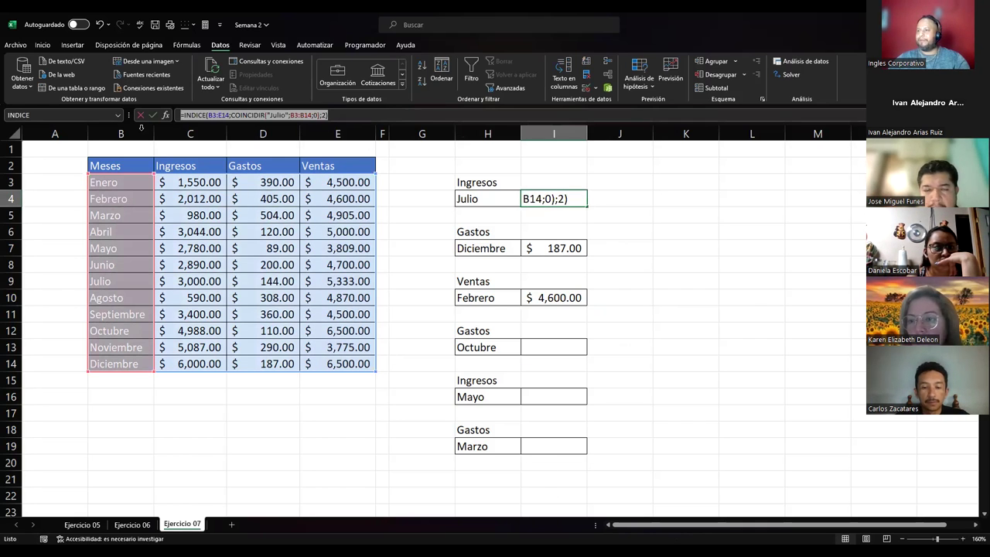
left_click(548, 352)
key("Escape")
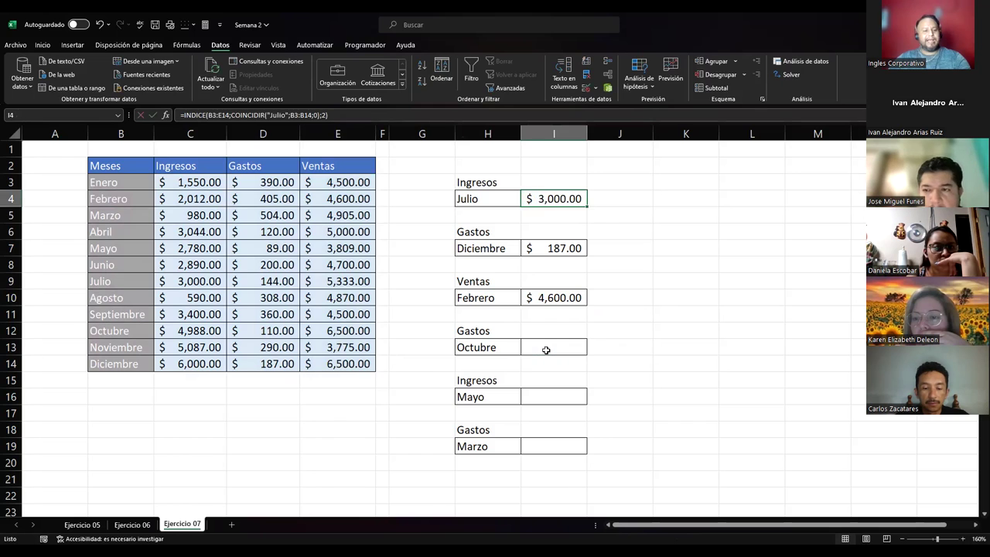
key("F2")
key("Escape")
left_click(546, 351)
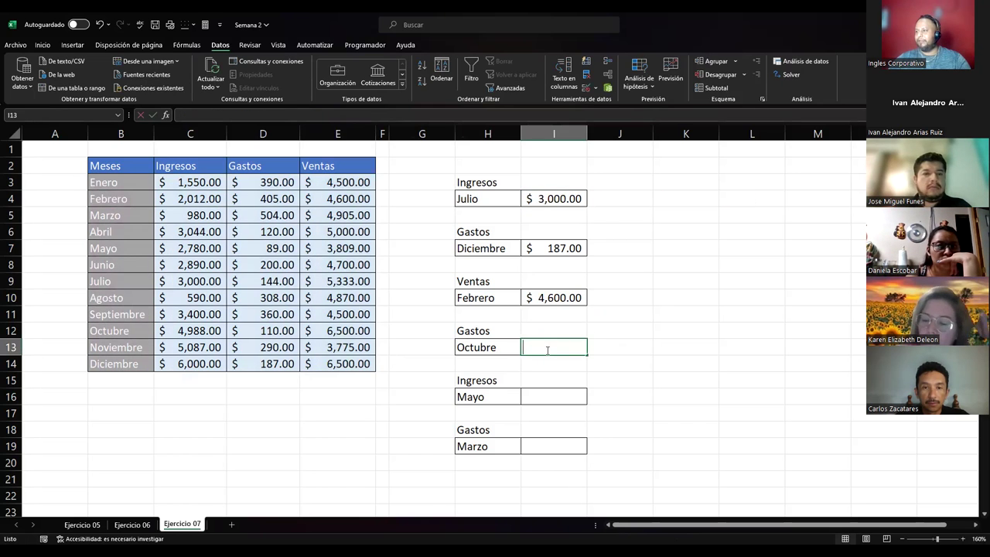
key("ctrl+v")
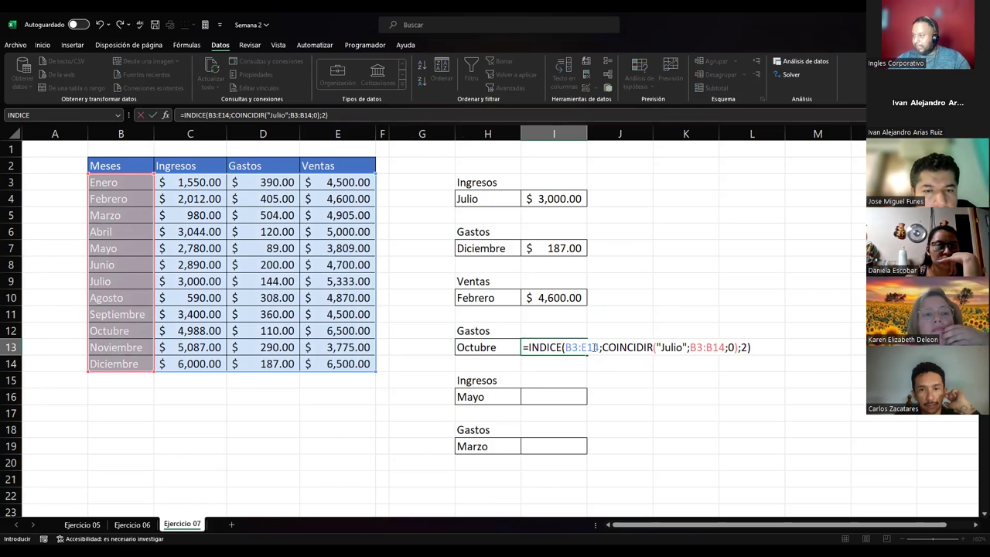
In I13, set the COINCIDIR lookup month to "Octubre" and the column number to 3, and check the result against column D and row 12.
left_click_drag(657, 347, 682, 347)
type("Octubre")
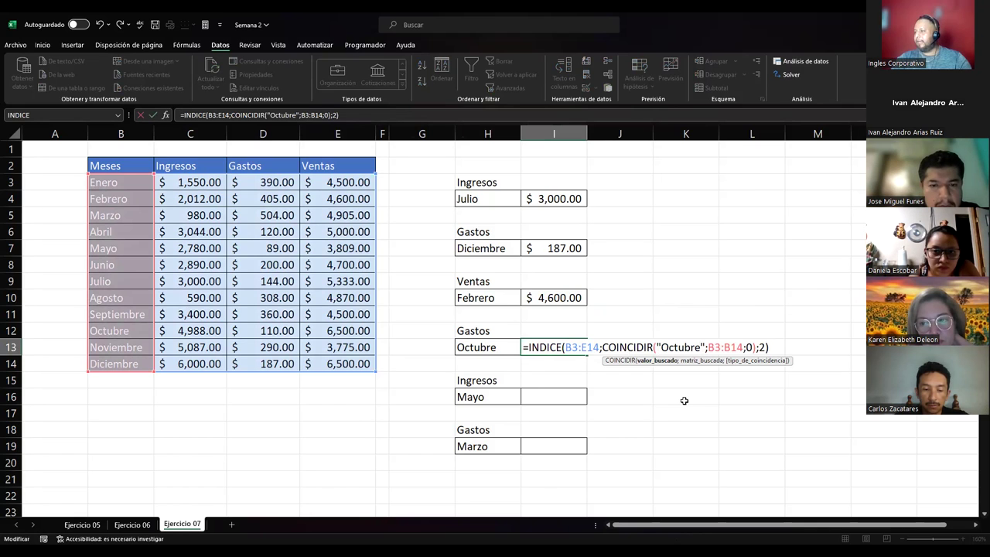
key("Right")
key("Right")
key("Right")
key("Right")
key("Right")
key("Right")
key("Right")
key("Right")
key("Right")
key("Right")
key("Right")
key("Right")
type("3")
key("Return")
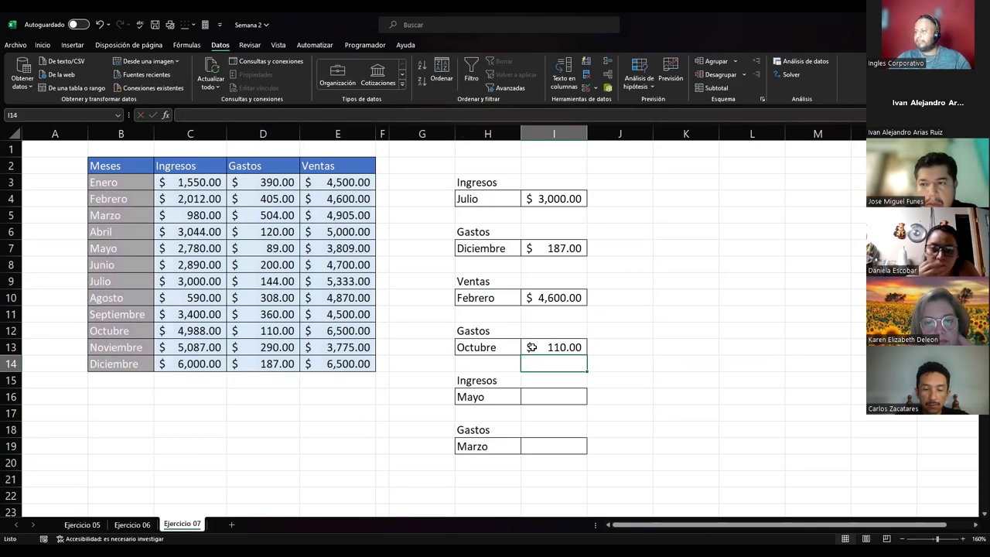
key("Up")
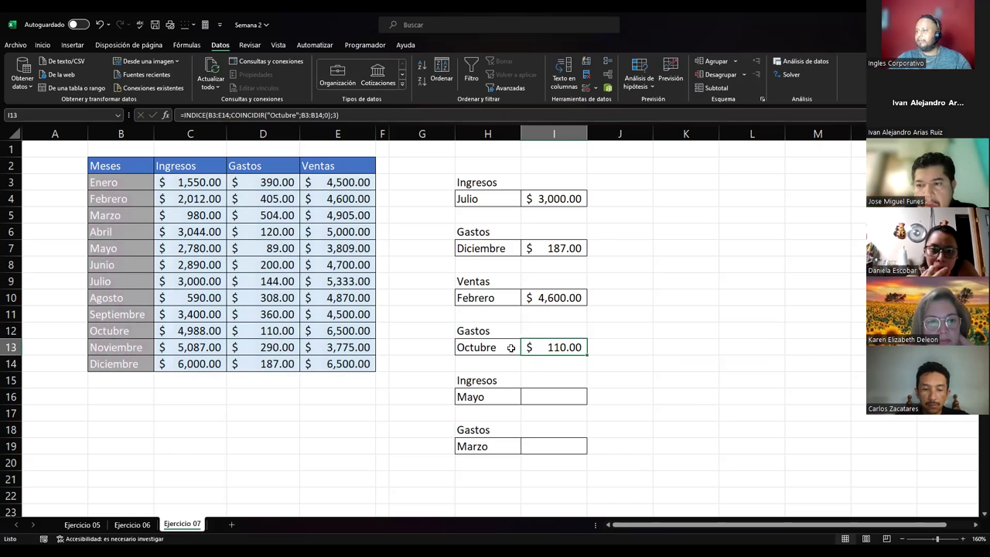
left_click(254, 136)
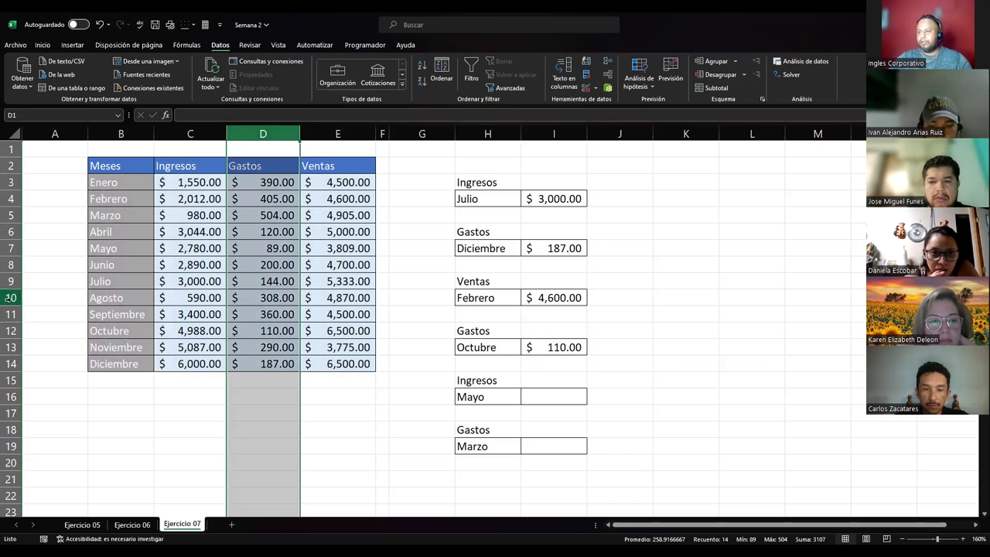
left_click(11, 330, "ctrl")
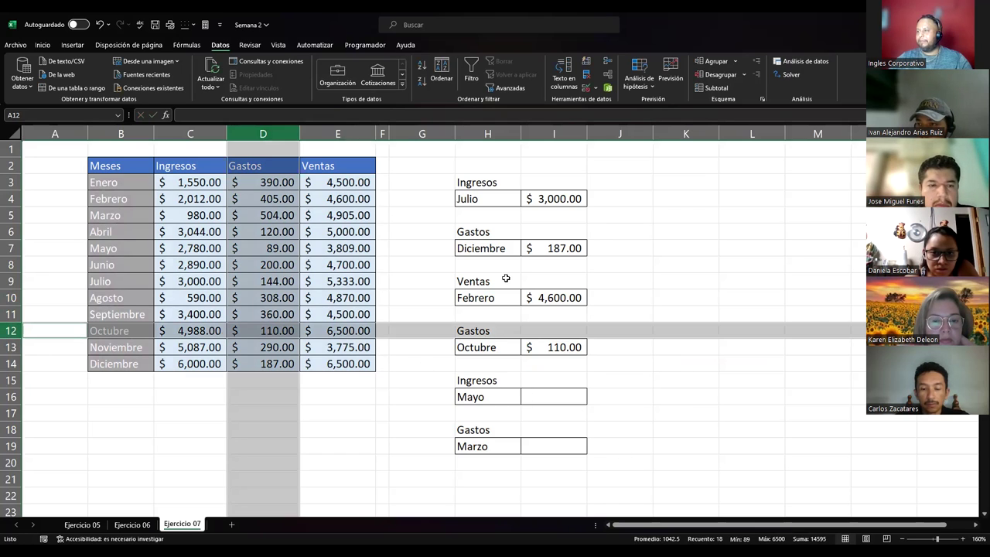
Reuse the I4 formula text in I16 with "Mayo" as the COINCIDIR lookup month, and check the result against row 7 and column C.
left_click(535, 200)
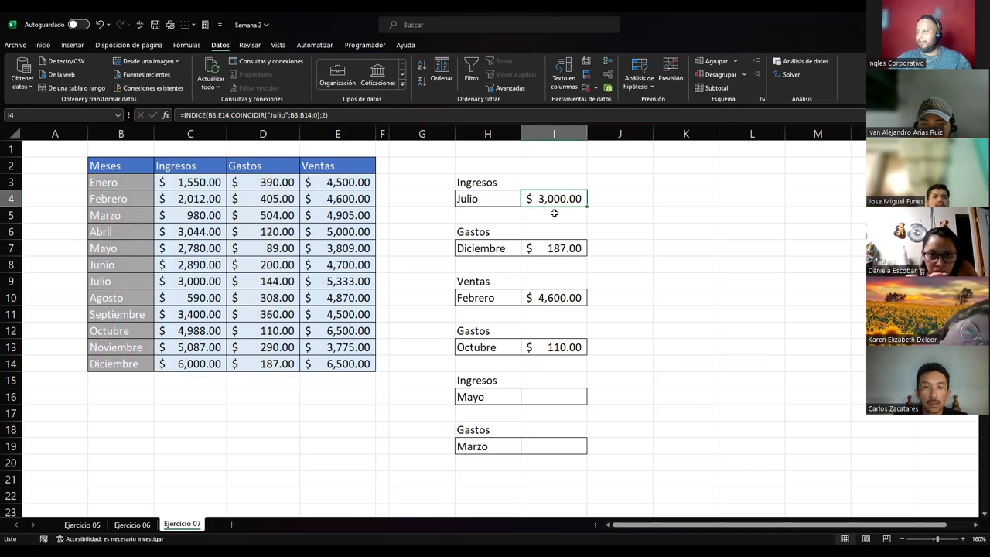
left_click(231, 116)
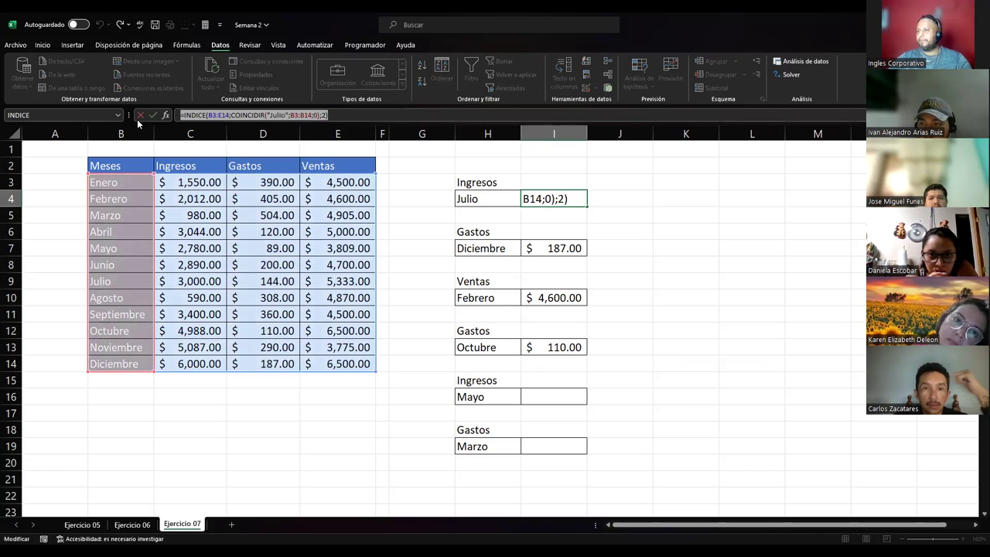
left_click(533, 397)
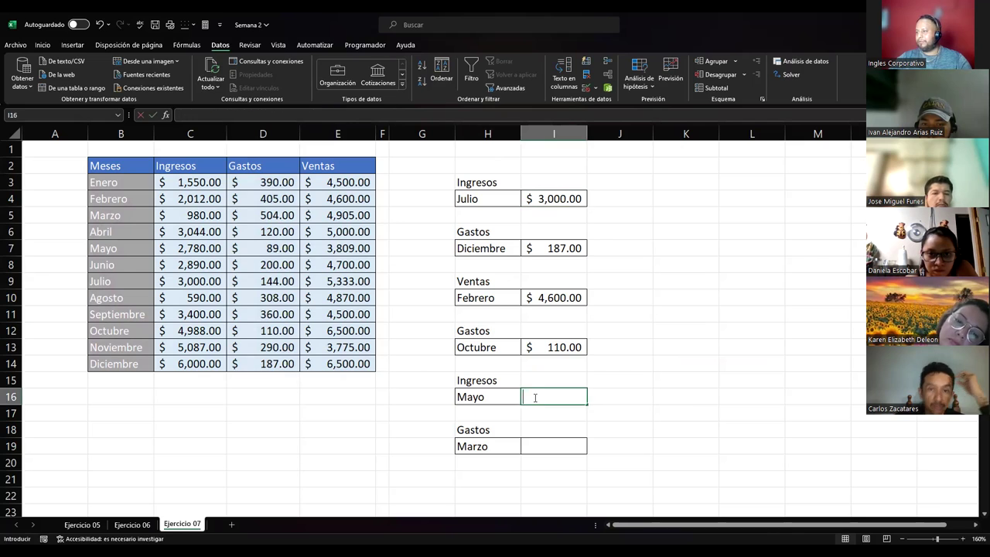
type("=INDICE(B3:E14;COINCIDIR(\"Julio\";B3:B14;0);2)")
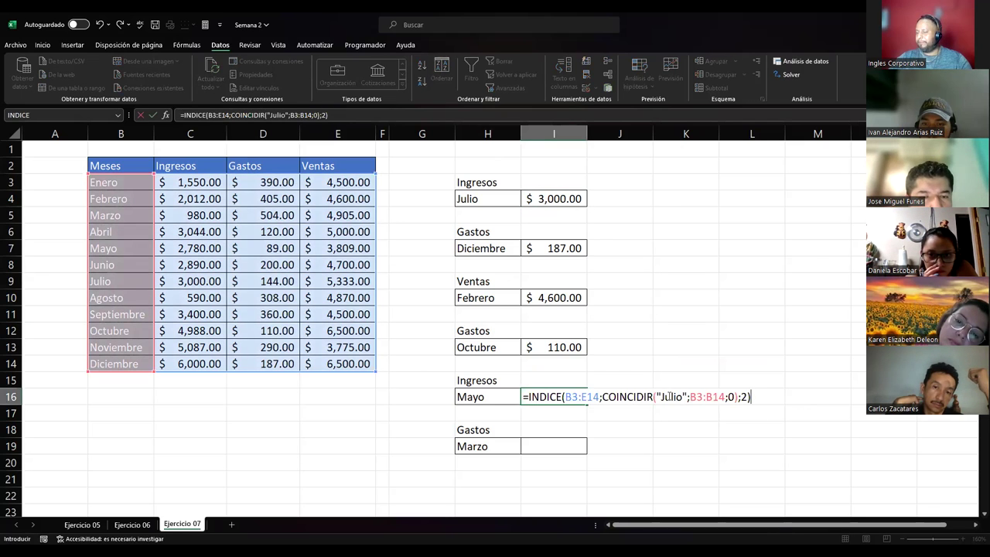
left_click_drag(660, 397, 682, 398)
type("Mayo")
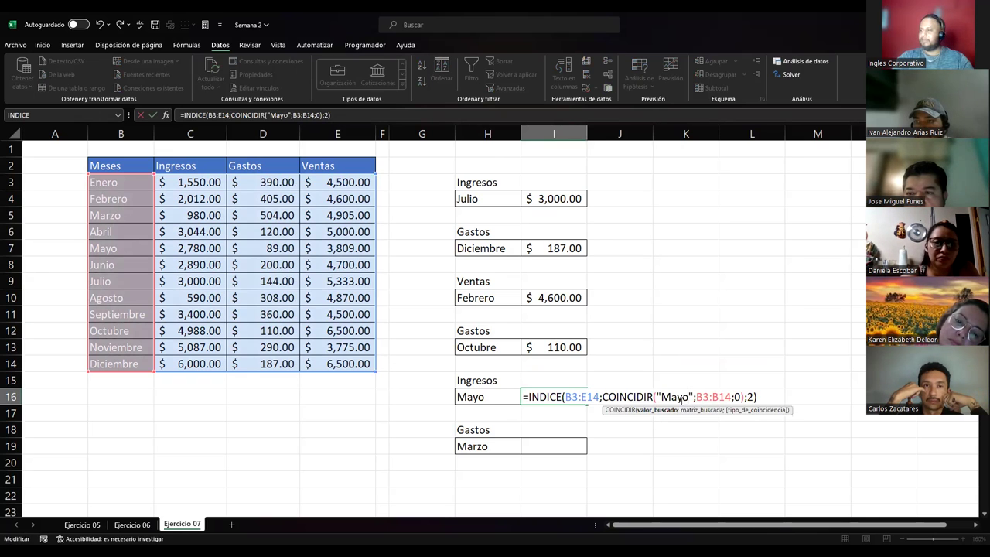
key("ctrl+Return")
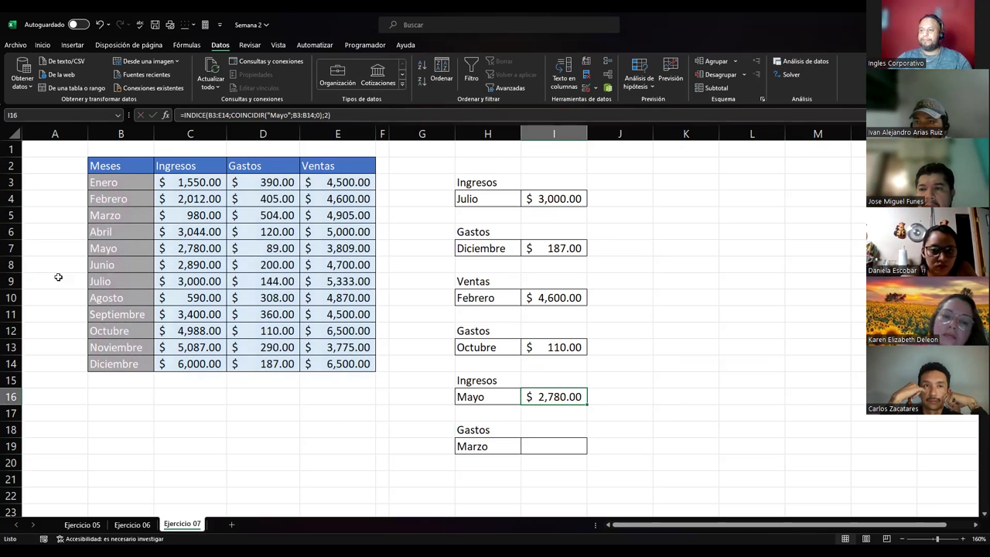
left_click(11, 248)
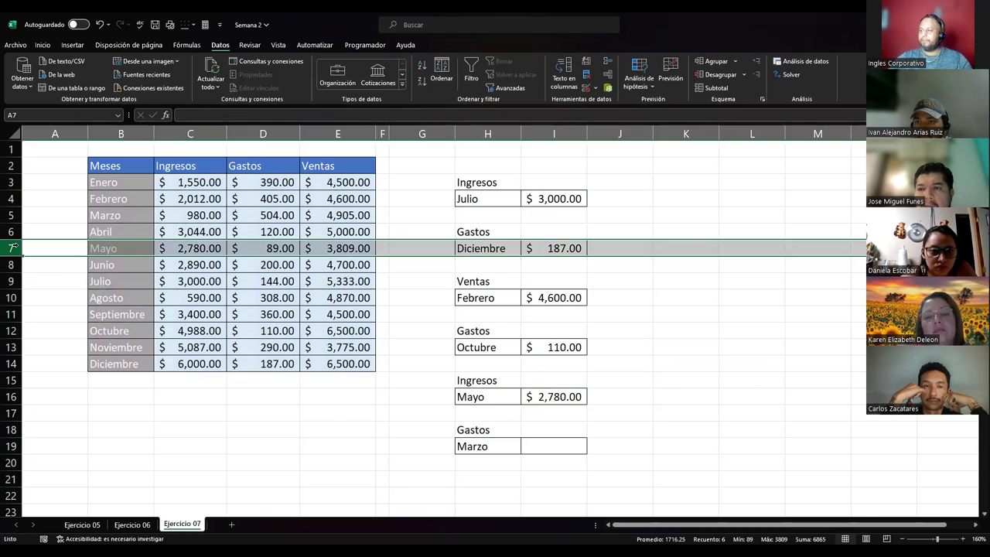
left_click(185, 136, "ctrl")
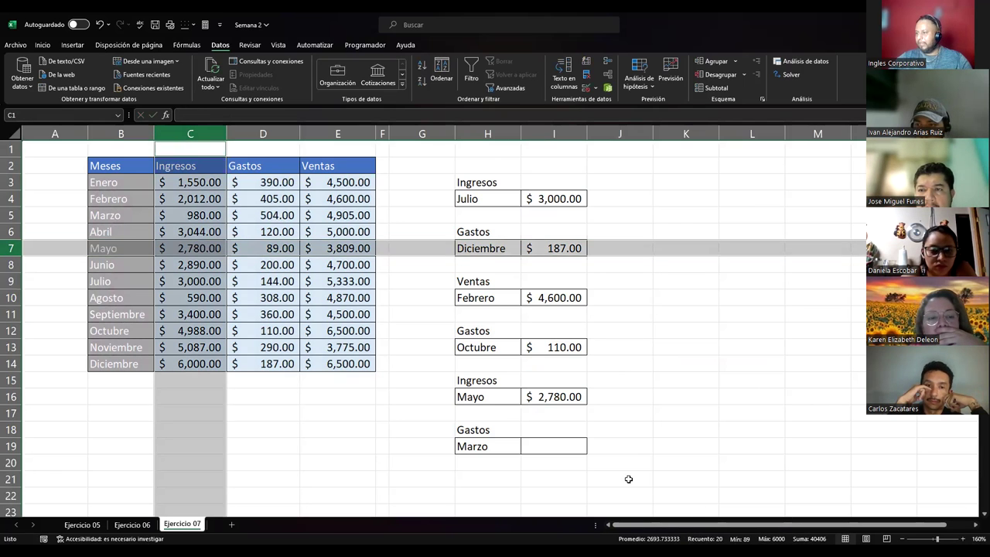
left_click(546, 448)
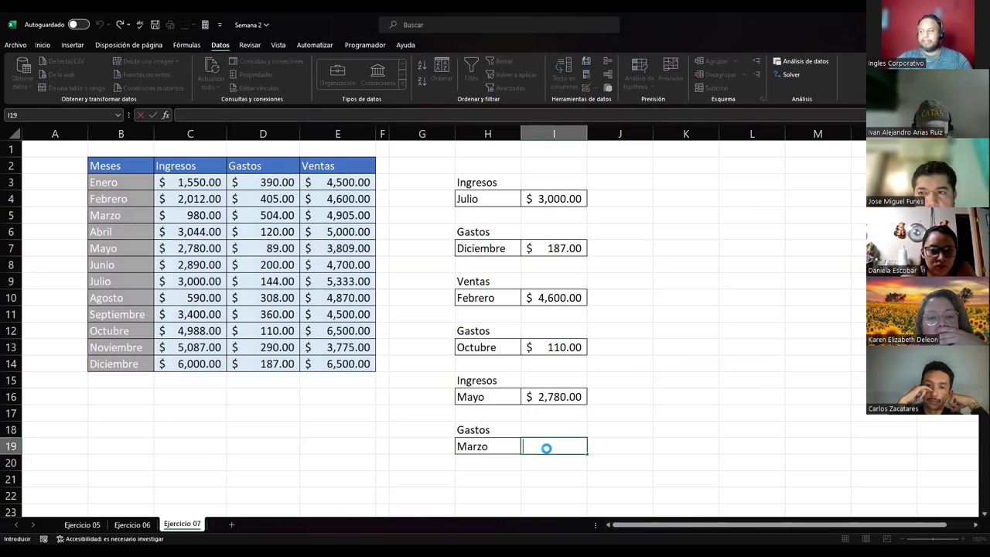
type("=INDICE(B3:E14;COINCIDIR(\"Julio\";B3:B14;0);2)")
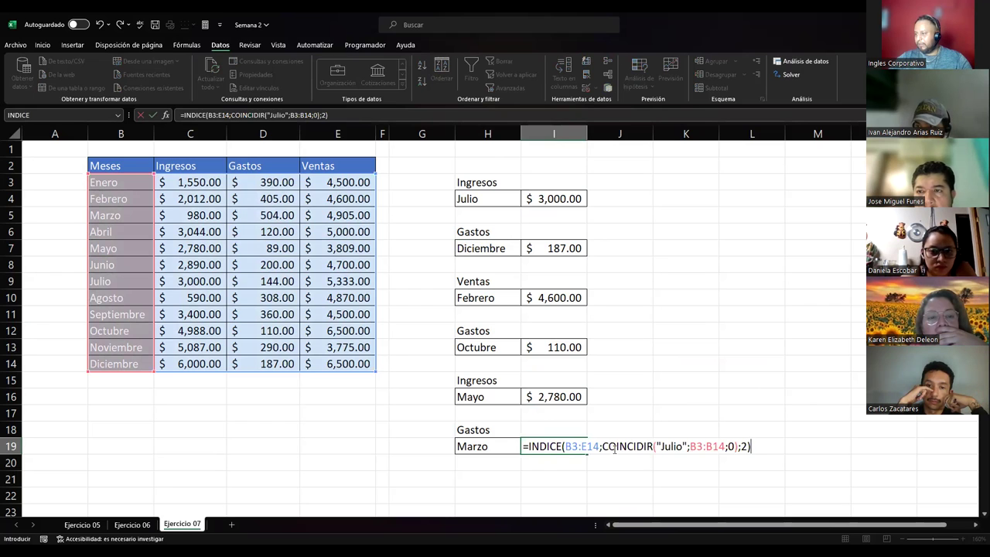
key("Escape")
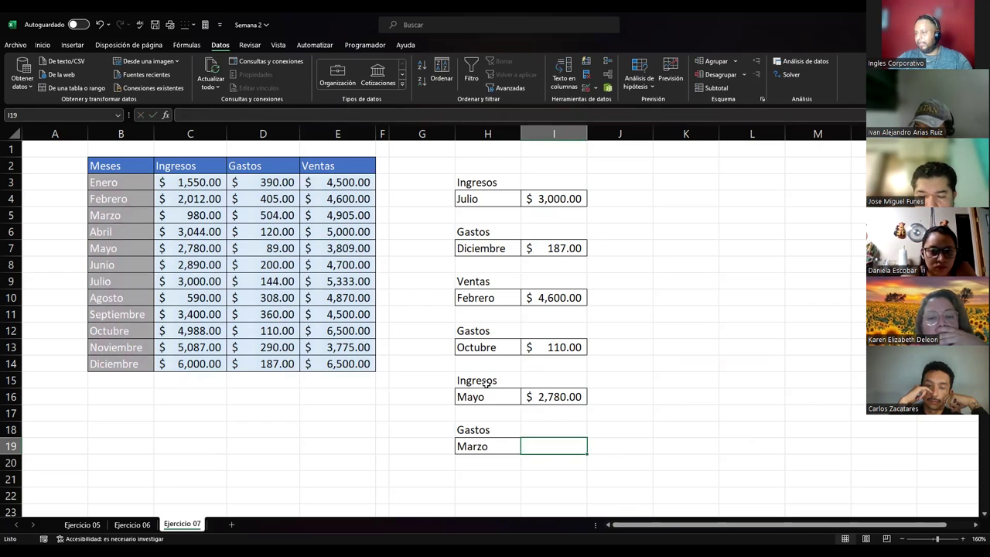
Copy the INDICE formula text with the "Gastos" COINCIDIR from I7 into I19 beside Marzo.
left_click(549, 249)
double_click(549, 249)
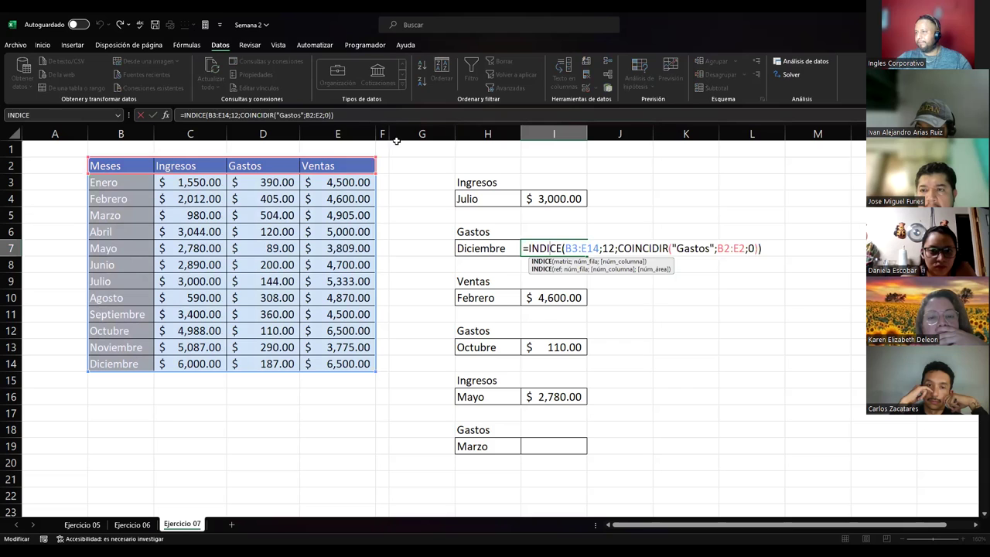
left_click_drag(350, 117, 128, 115)
key("ctrl+c")
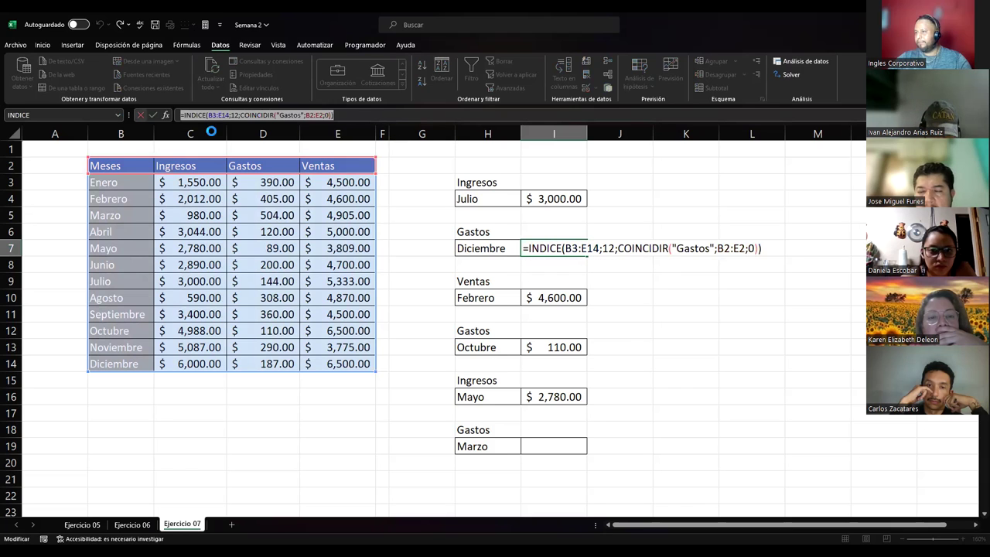
double_click(541, 443)
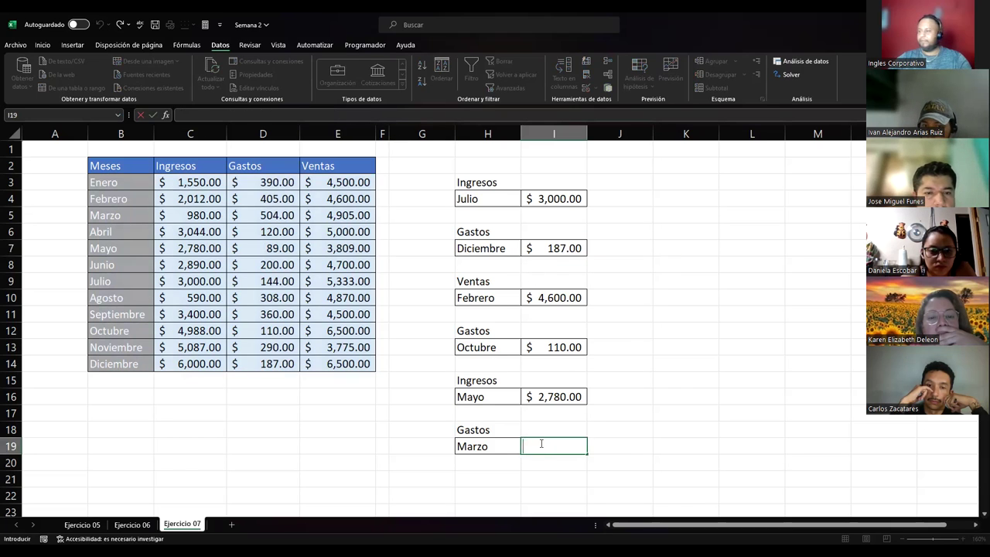
key("ctrl+v")
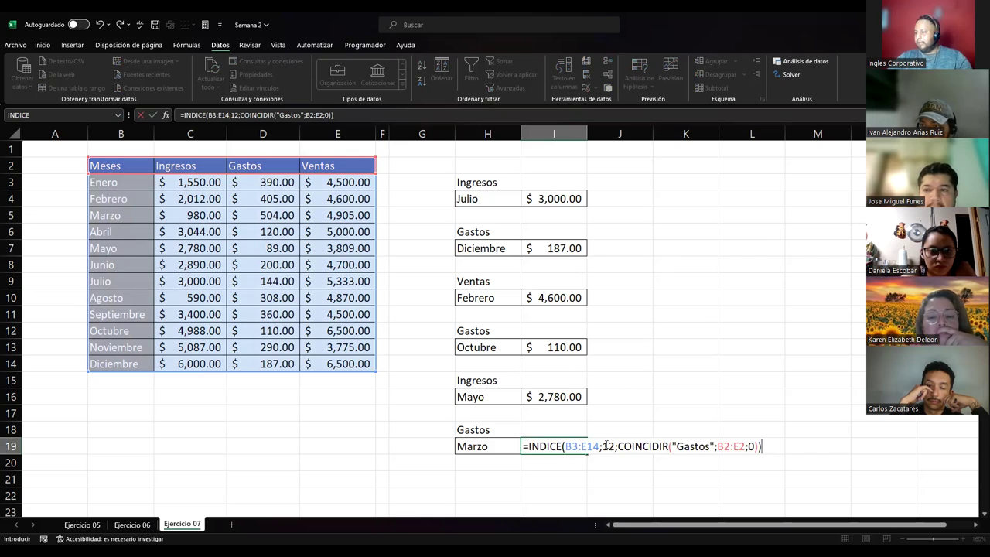
Set the row number of the INDICE formula in I19 to 3 and check the result against row 5 and column D.
double_click(607, 447)
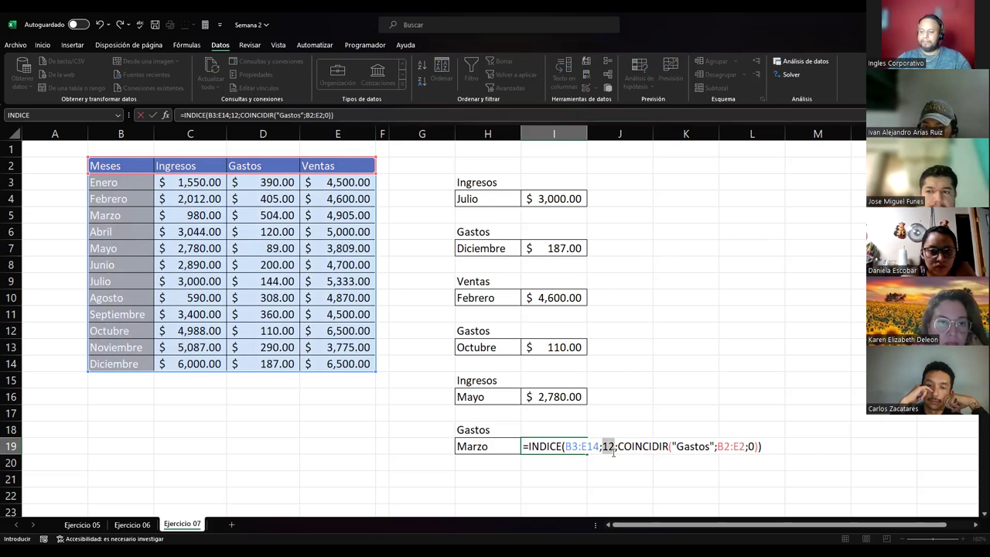
type("03")
key("Return")
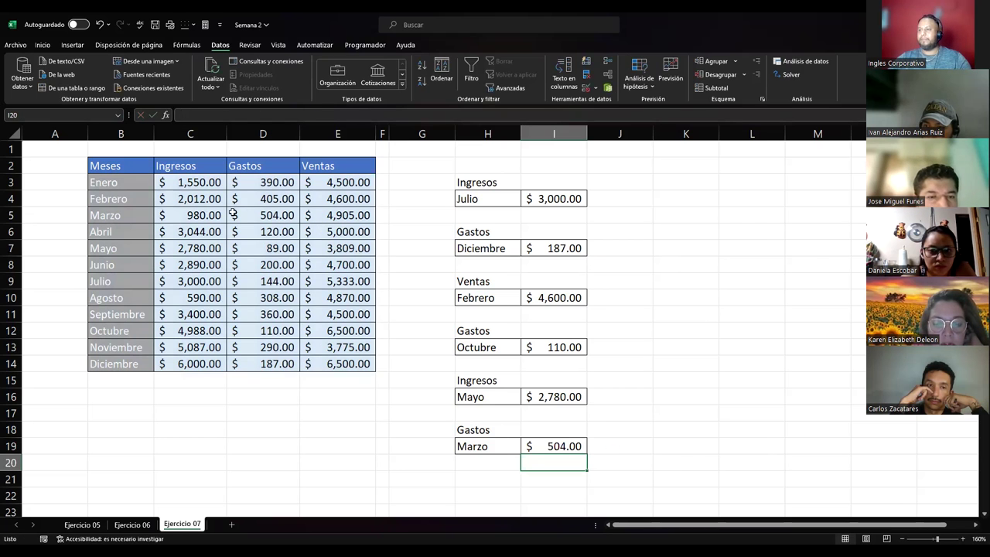
left_click(14, 216)
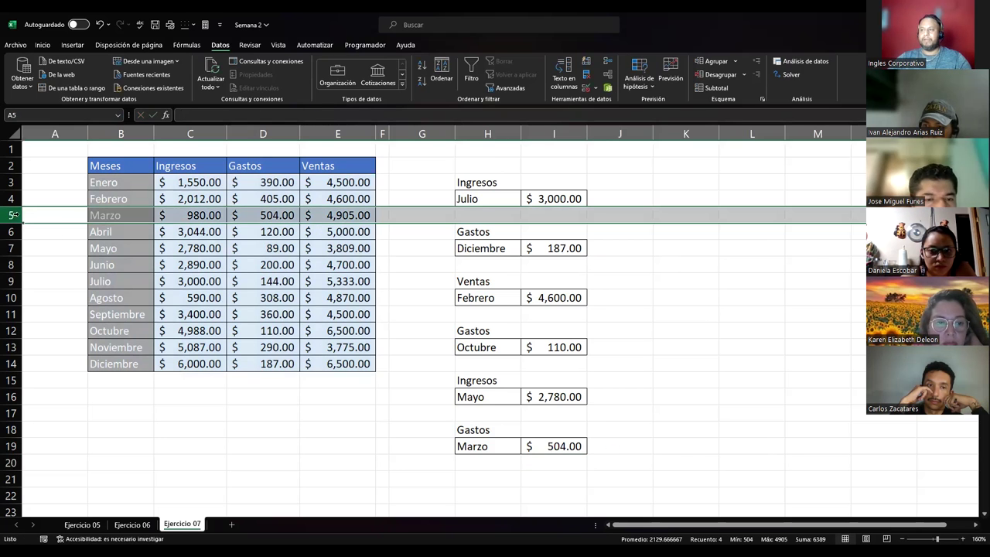
left_click(267, 133, "ctrl")
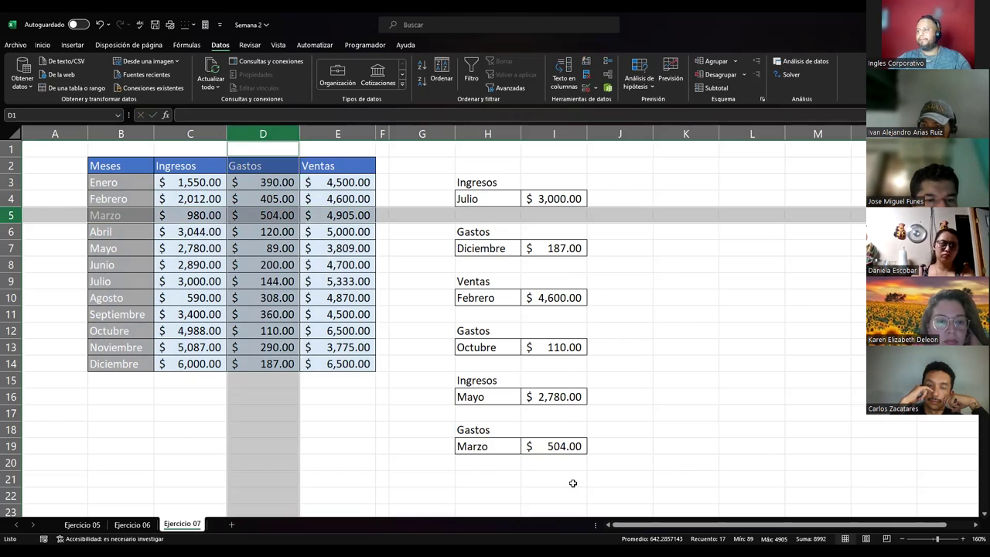
left_click(534, 449)
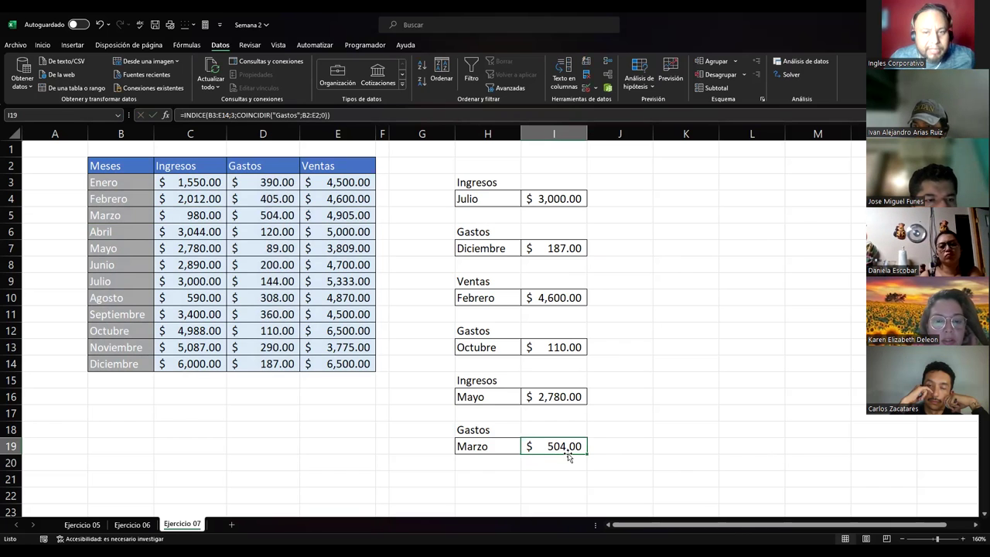
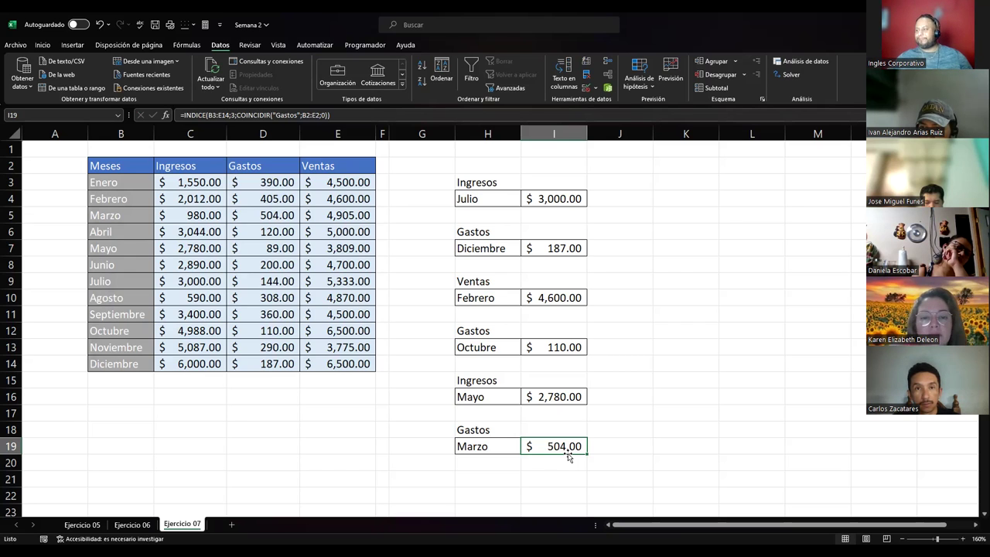
Copy the month, type and Monto selection block C35:E38 to C17, below the monthly table.
scroll(340, 417, "down", 5)
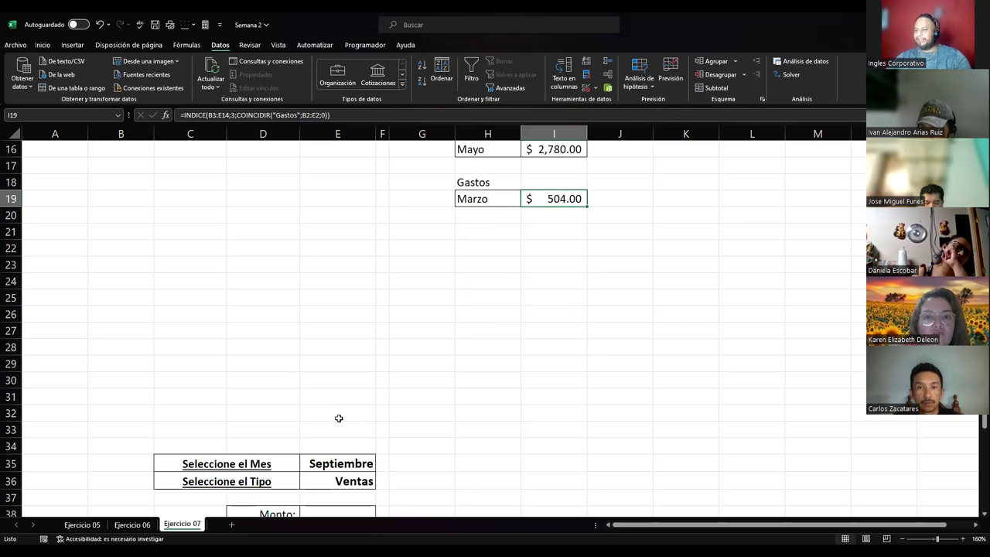
left_click_drag(256, 456, 327, 441)
key("ctrl+c")
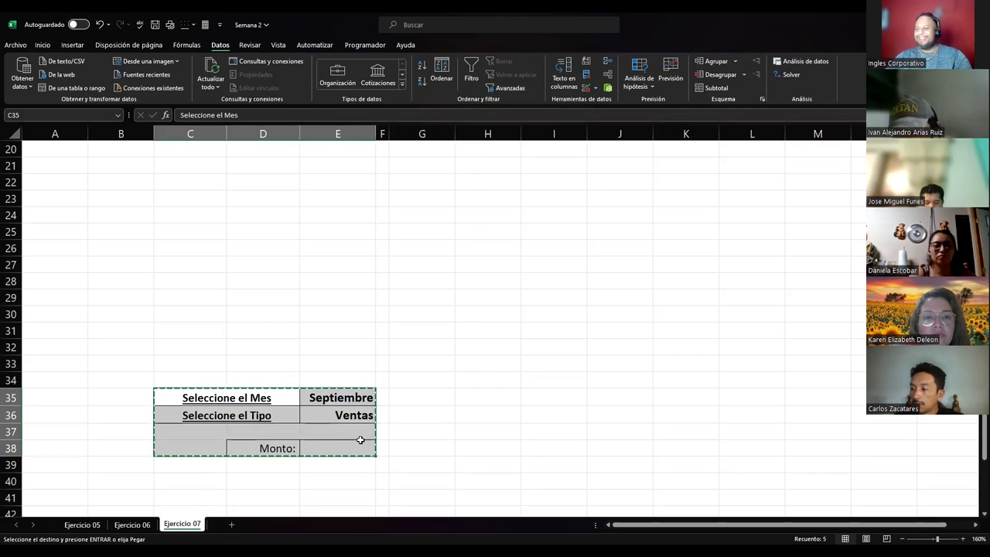
scroll(268, 399, "up", 5)
left_click(212, 348)
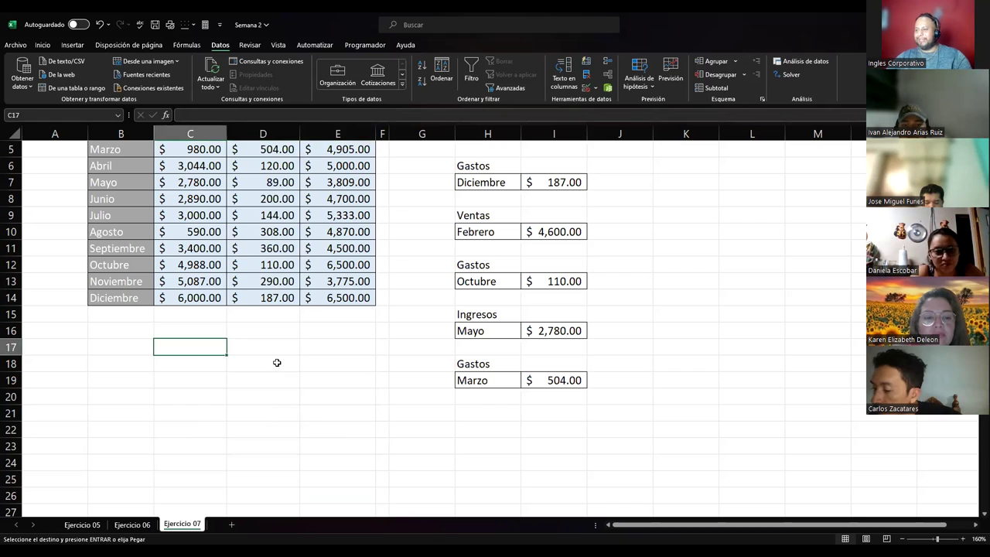
key("ctrl+v")
left_click(295, 386)
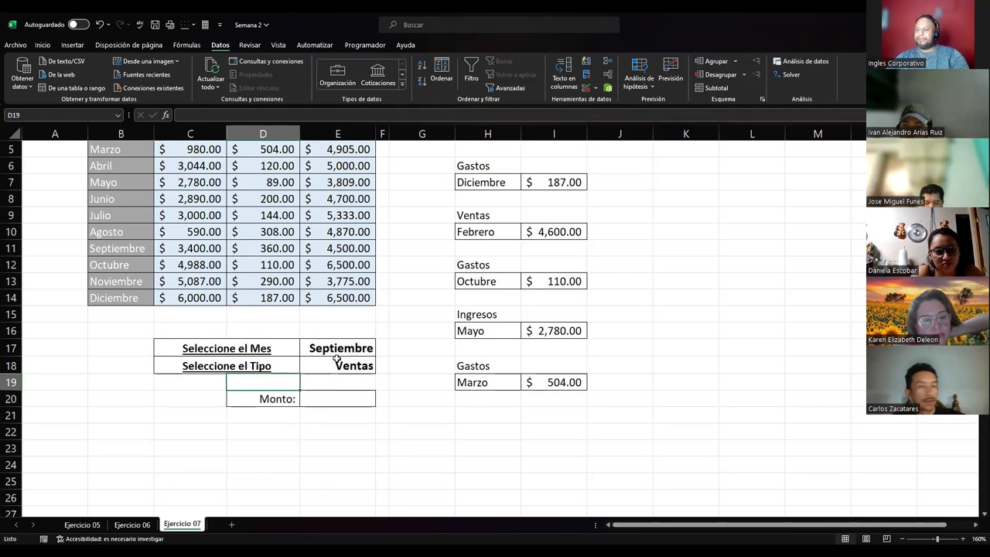
Clear the month and type values in E17:E18 of the selection block.
left_click_drag(337, 349, 336, 364)
key("Delete")
left_click(217, 350)
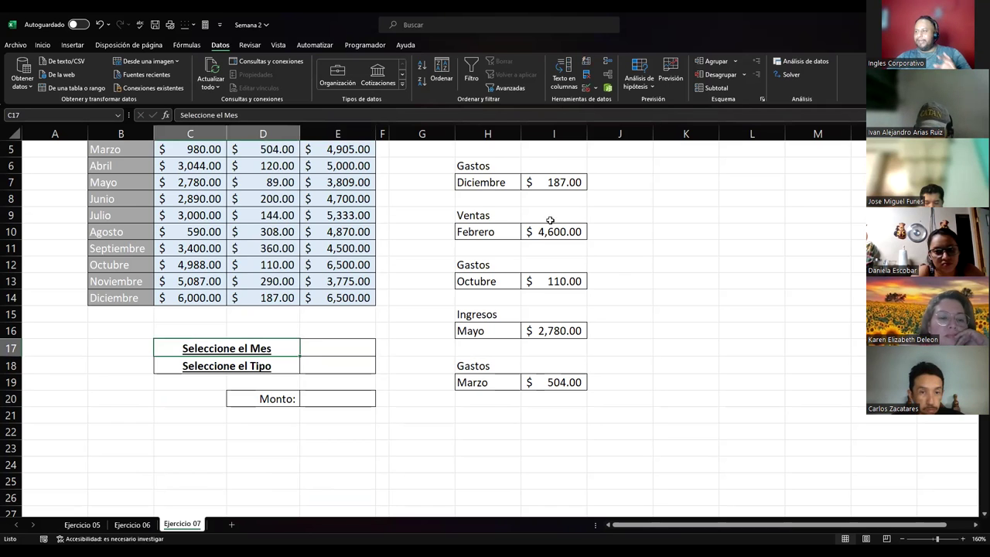
Move the lookup blocks in H3:I20 up one row so they start at H2.
scroll(550, 220, "up", 2)
left_click_drag(482, 183, 548, 456)
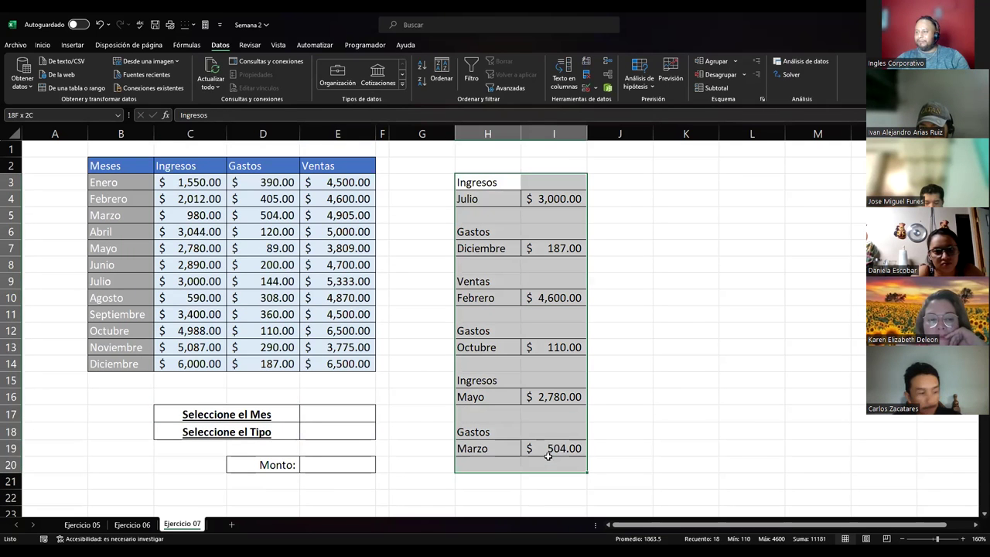
left_click_drag(508, 175, 506, 162)
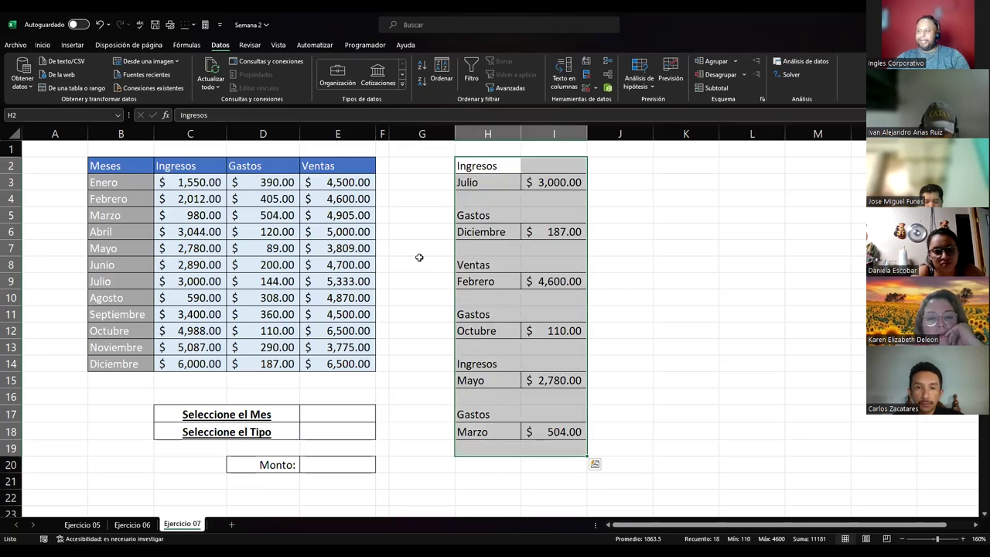
left_click(418, 258)
Examine the month, type and Monto cells against the table headers C2:E2 and the amounts in C3:E14.
left_click_drag(198, 415, 310, 439)
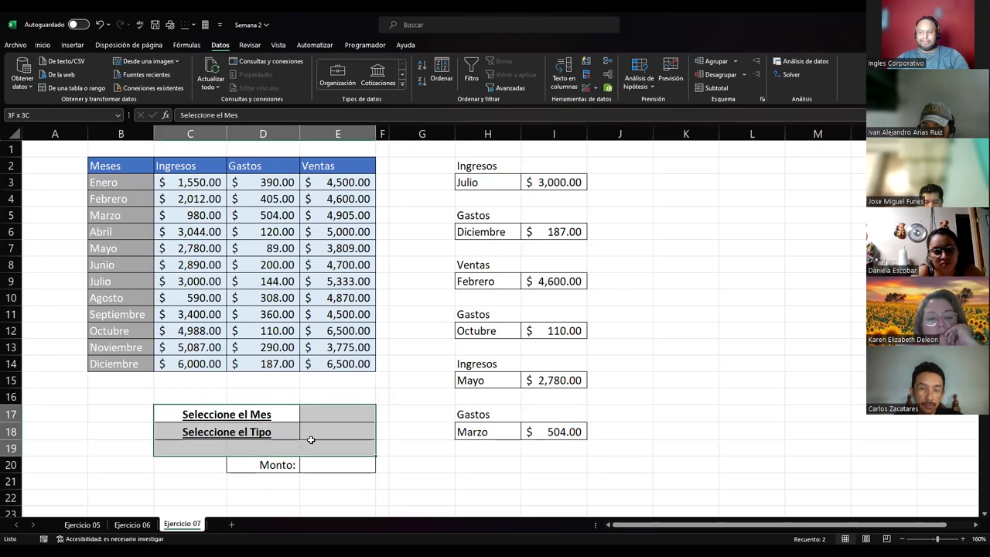
left_click(303, 480)
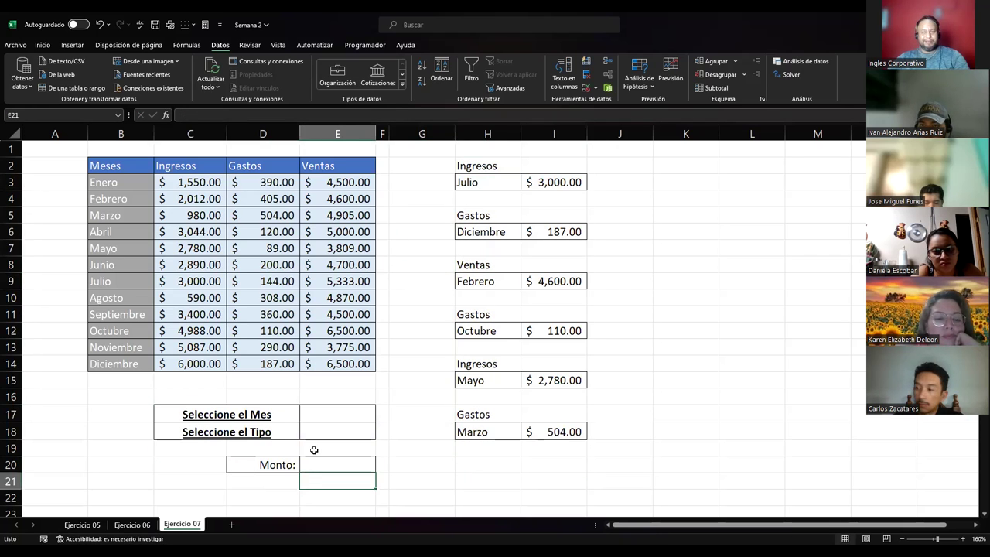
left_click(334, 419)
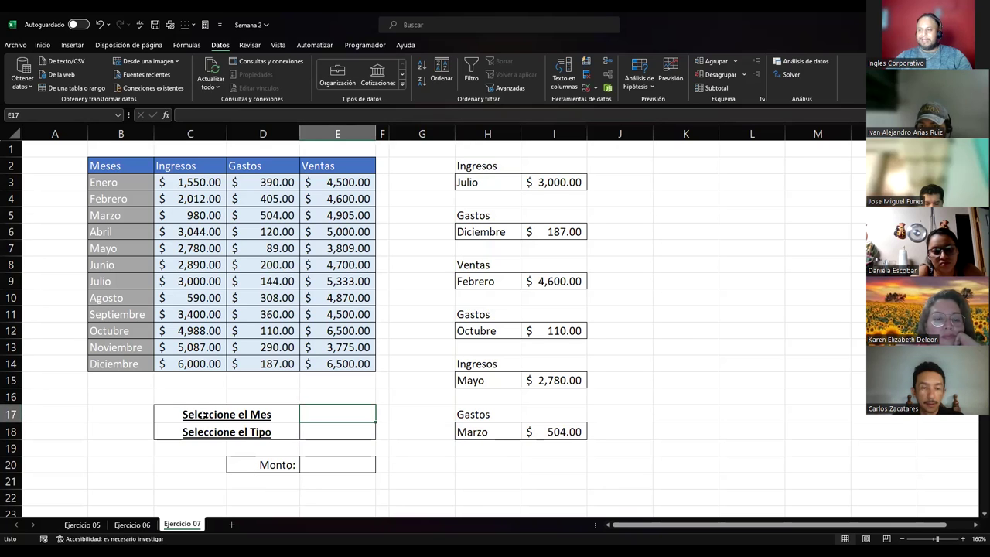
left_click(195, 414)
left_click(256, 434)
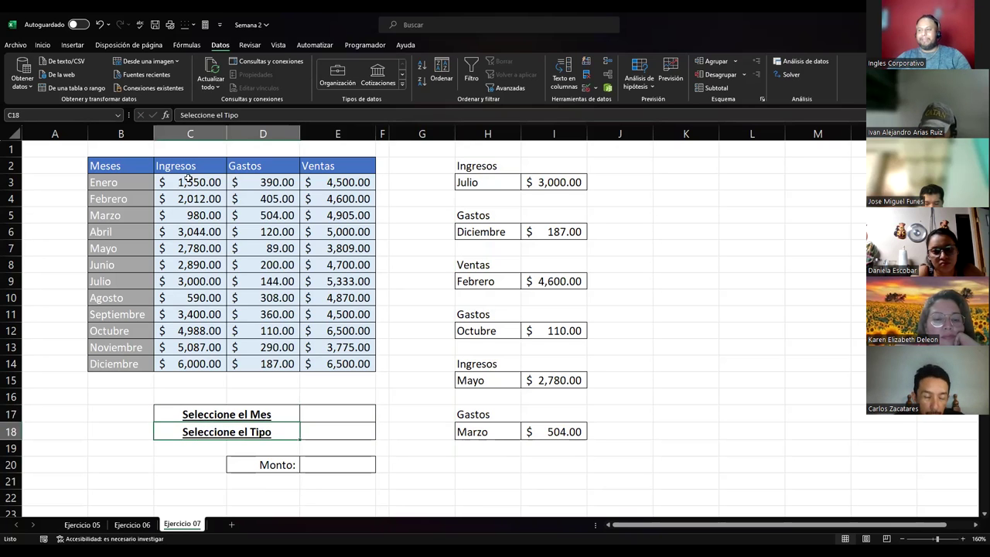
left_click_drag(178, 165, 358, 166)
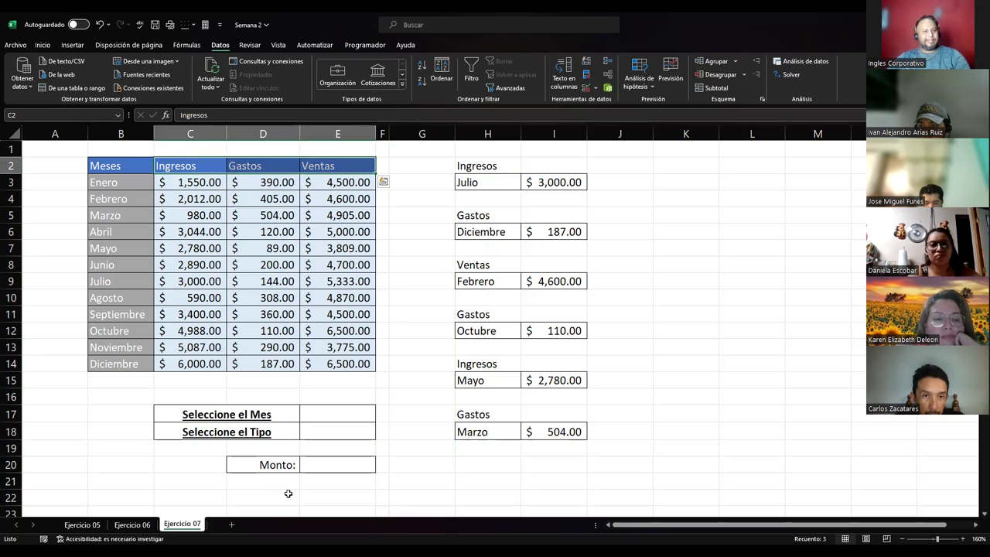
left_click(331, 462)
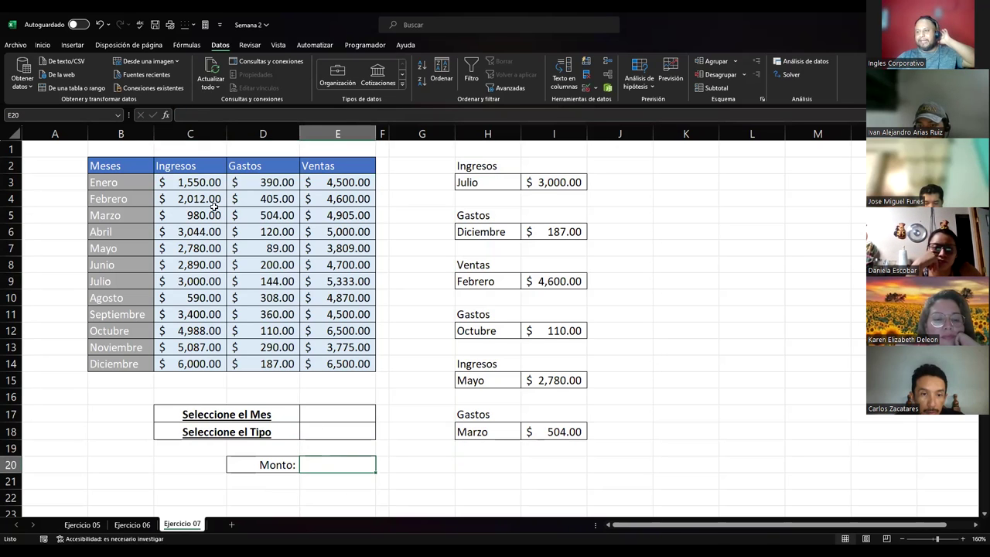
left_click_drag(202, 183, 338, 361)
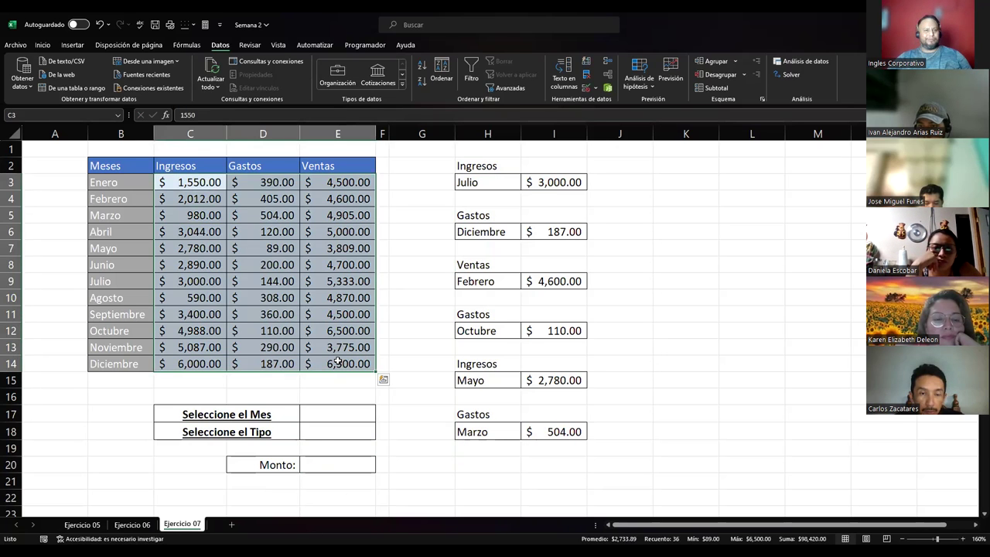
Add Lista data validation to E17 beside Seleccione el Mes, using the months in B3:B14 as the source.
left_click(306, 413)
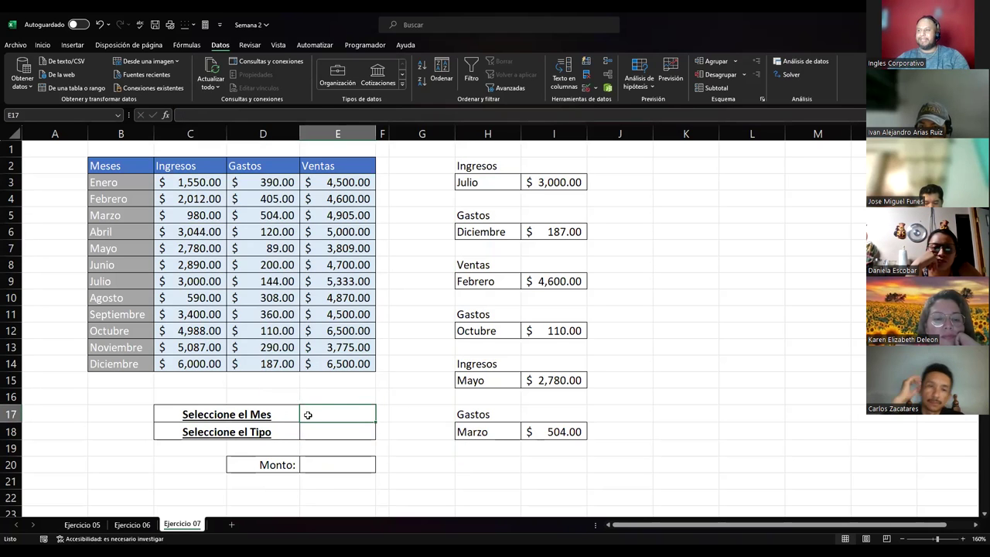
left_click(581, 87)
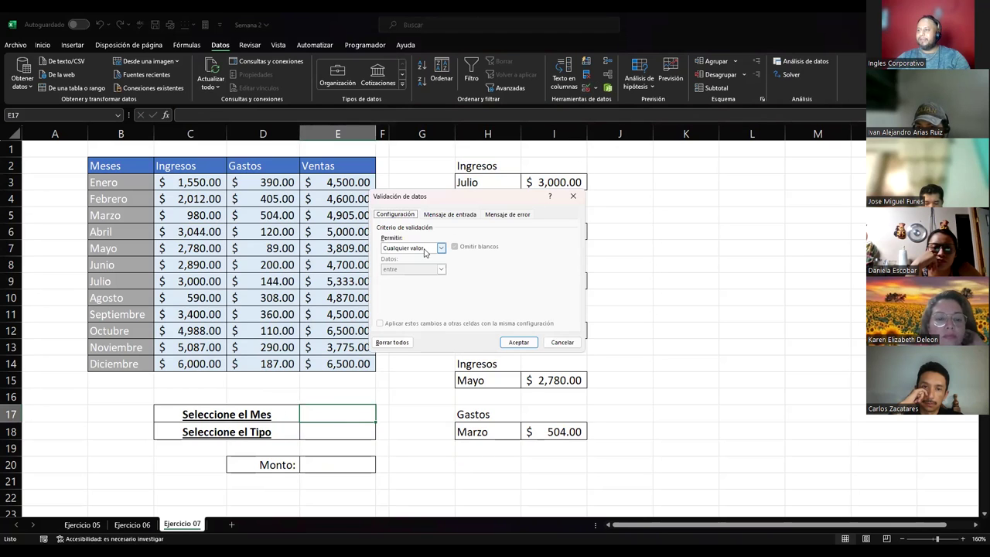
left_click(440, 248)
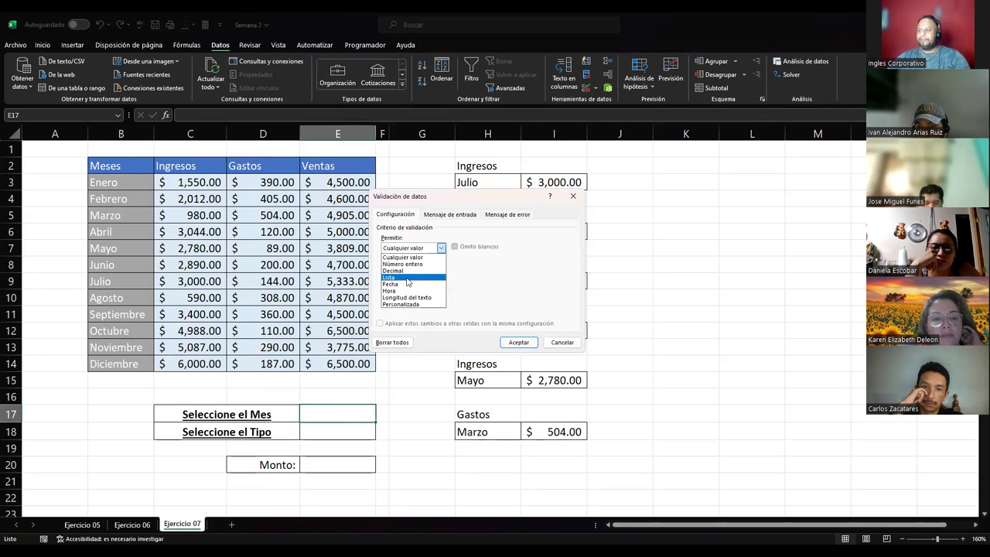
left_click(408, 279)
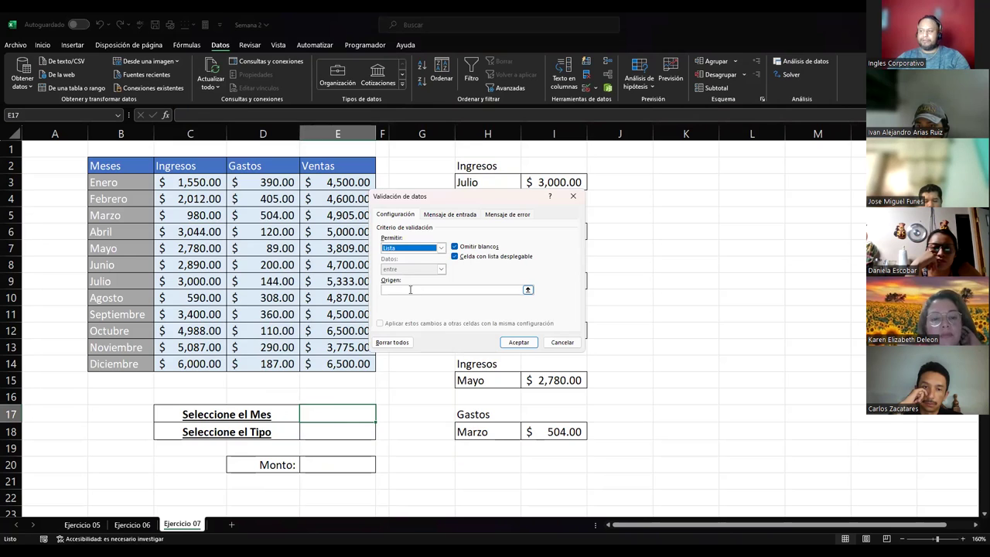
left_click(410, 289)
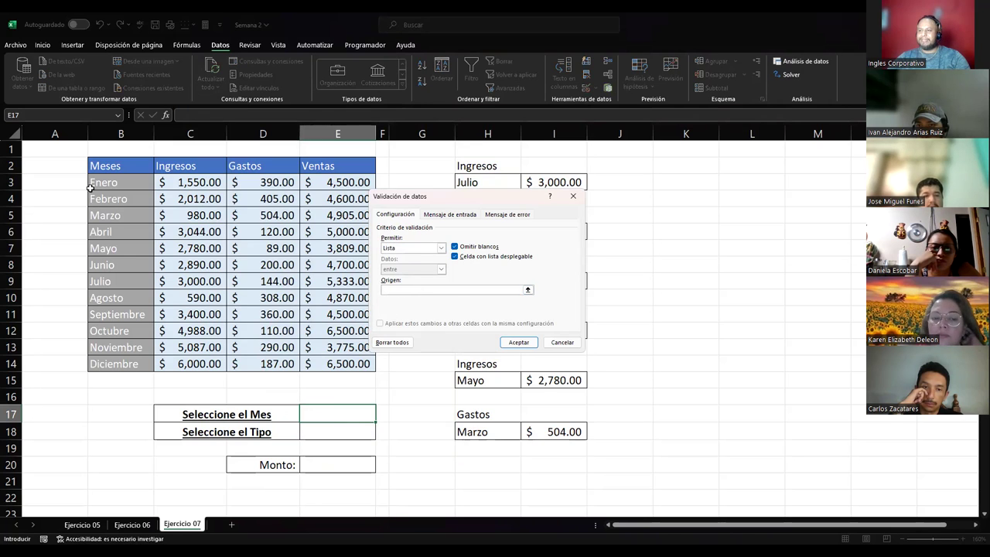
left_click_drag(105, 356, 104, 182)
left_click(519, 343)
Add Lista data validation to E18 beside Seleccione el Tipo, with the headers =$C$2:$E$2 as the source.
left_click(309, 433)
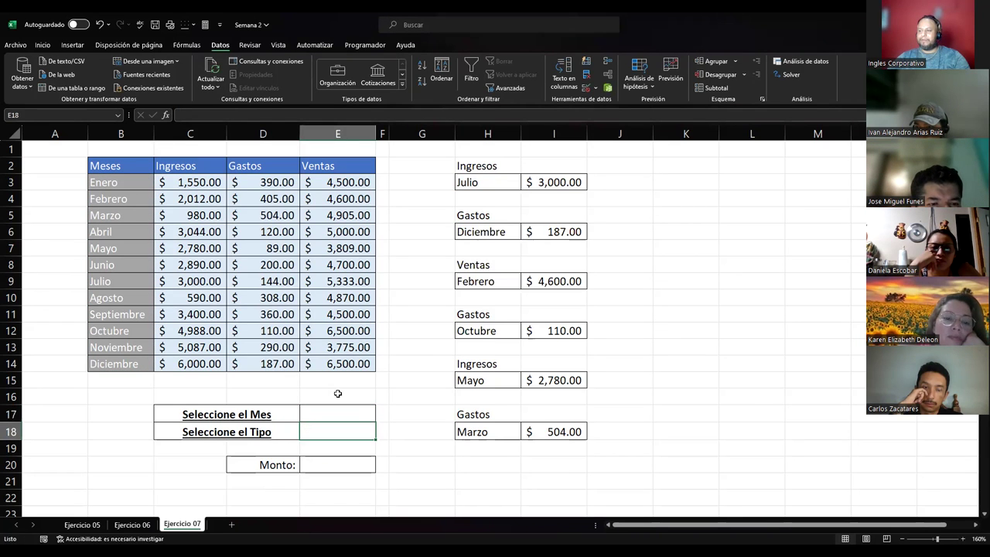
left_click(583, 90)
left_click(441, 248)
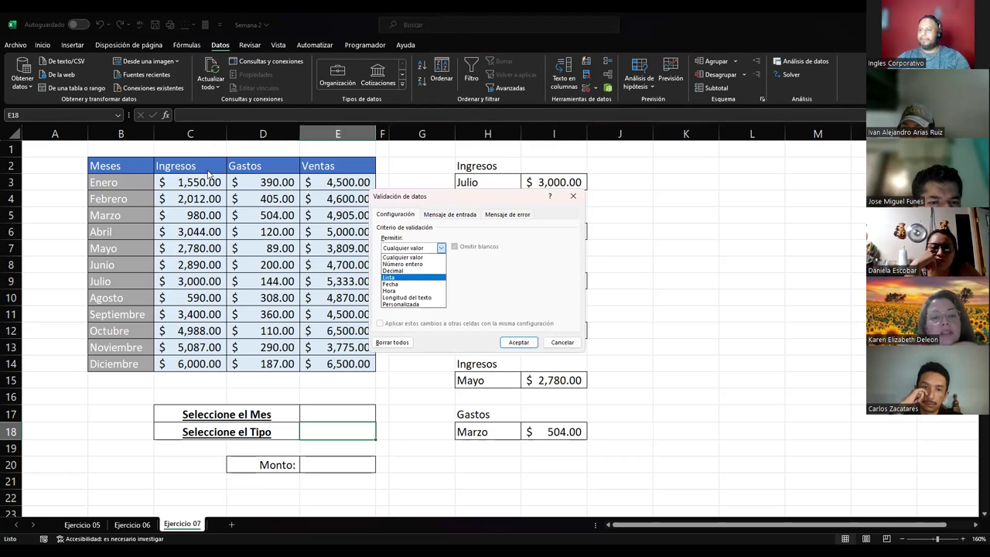
key("Return")
left_click(393, 290)
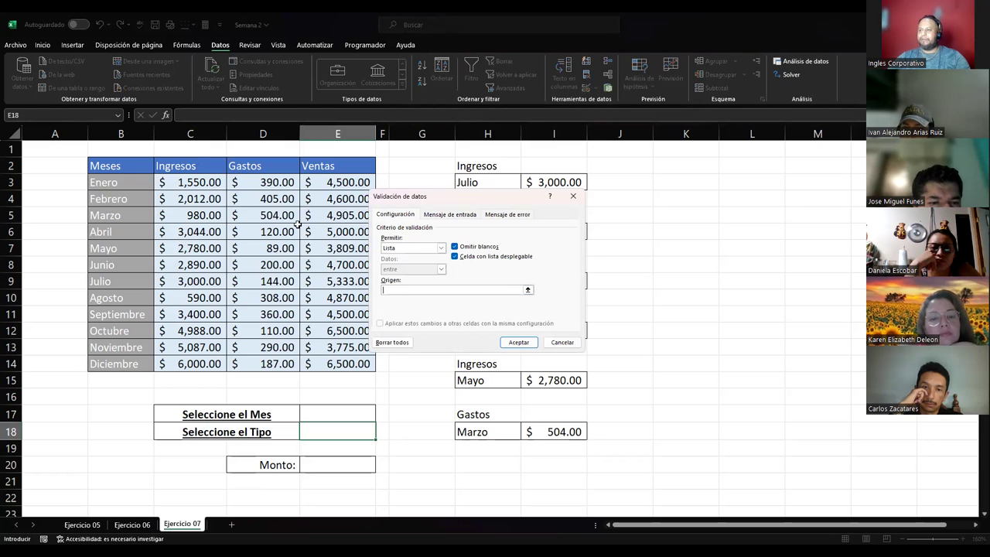
left_click(184, 168)
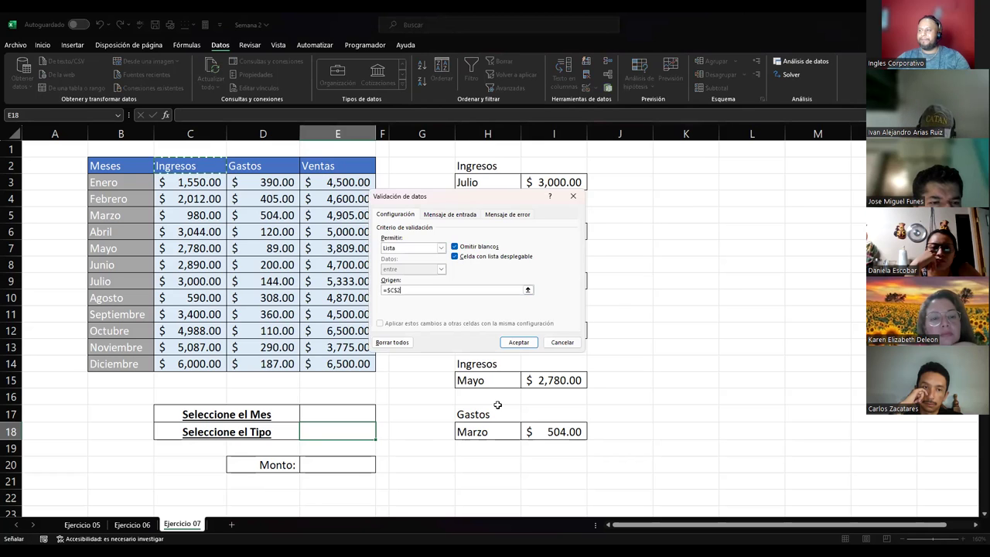
left_click(520, 342)
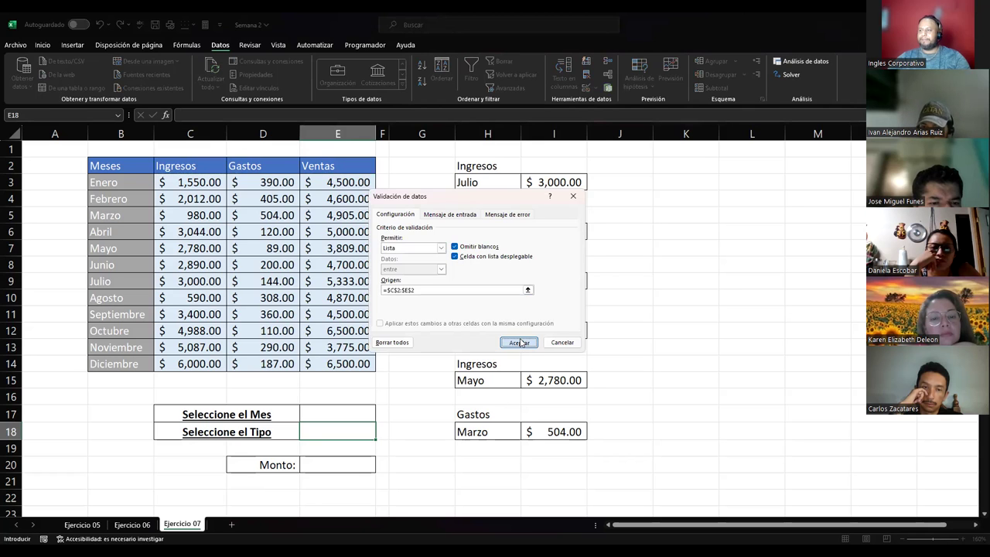
Copy the INDICE formula text with both COINCIDIR functions from I9 into the Monto cell E20.
left_click(342, 464)
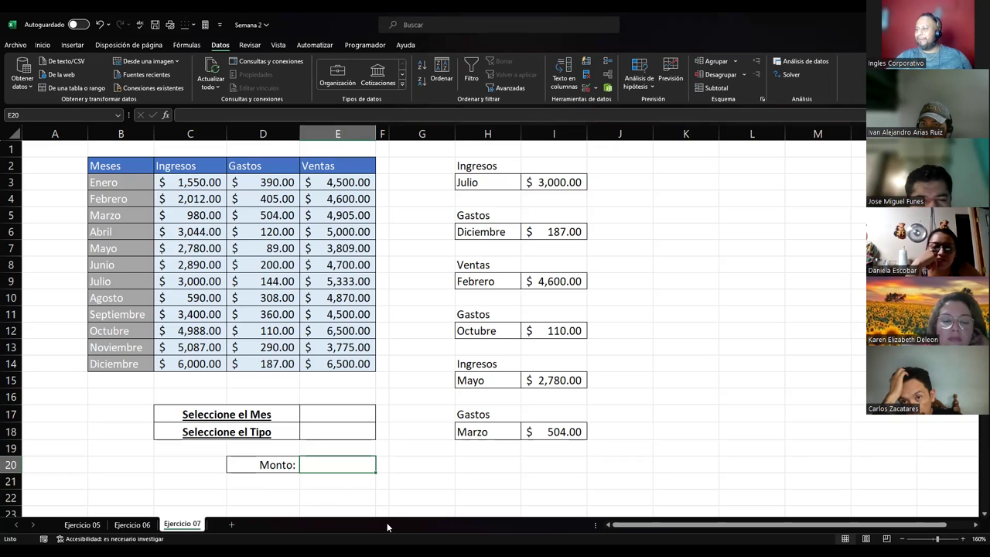
left_click(566, 277)
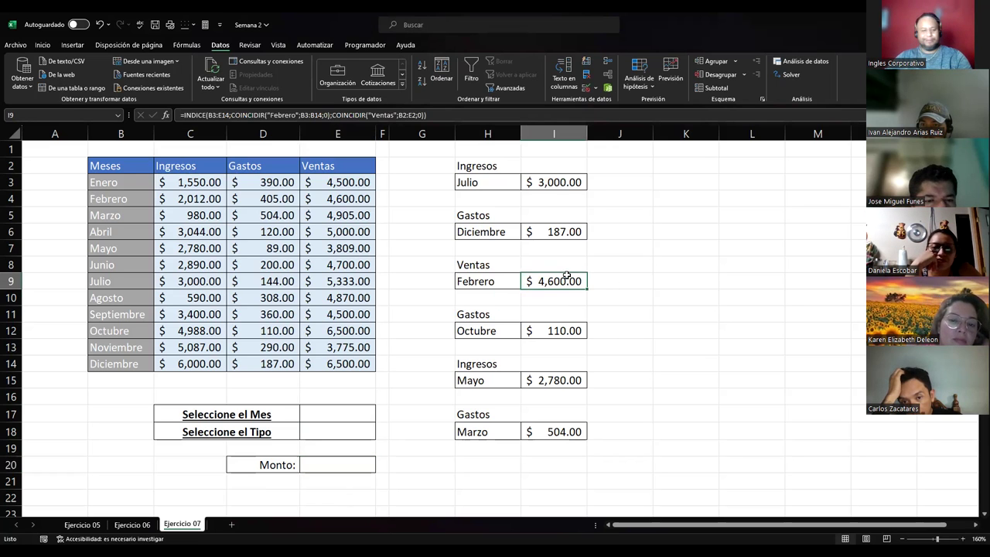
double_click(567, 277)
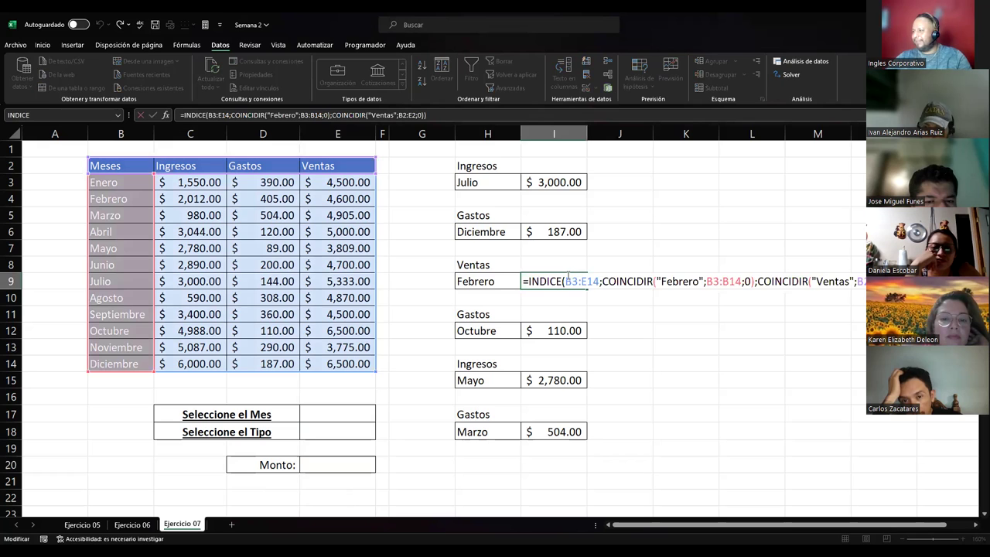
triple_click(568, 276)
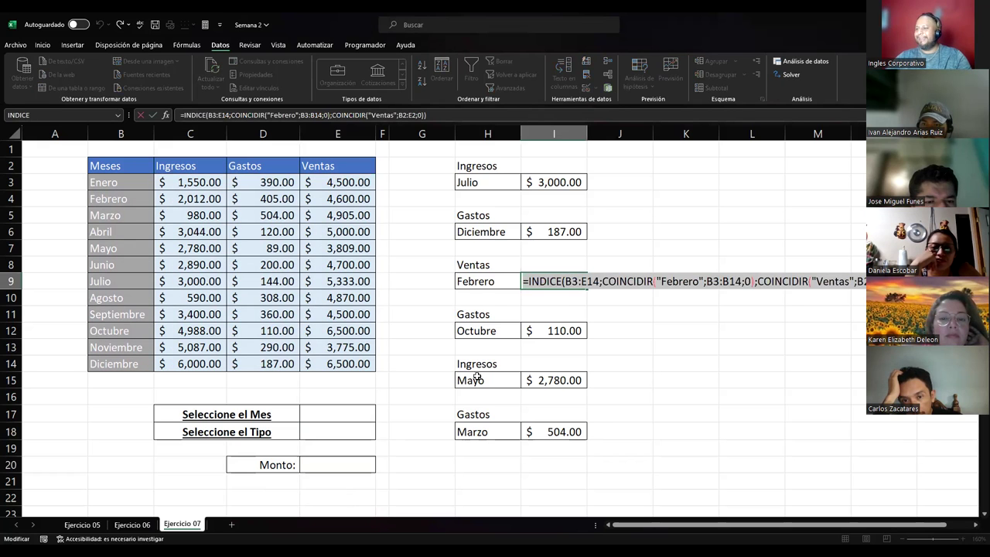
key("ctrl+c")
left_click(332, 459)
double_click(331, 461)
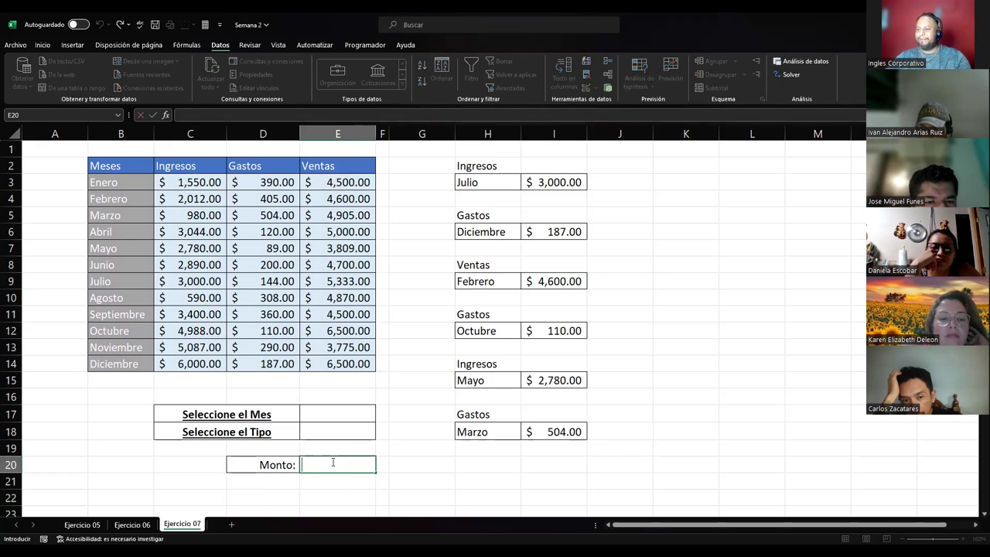
key("ctrl+v")
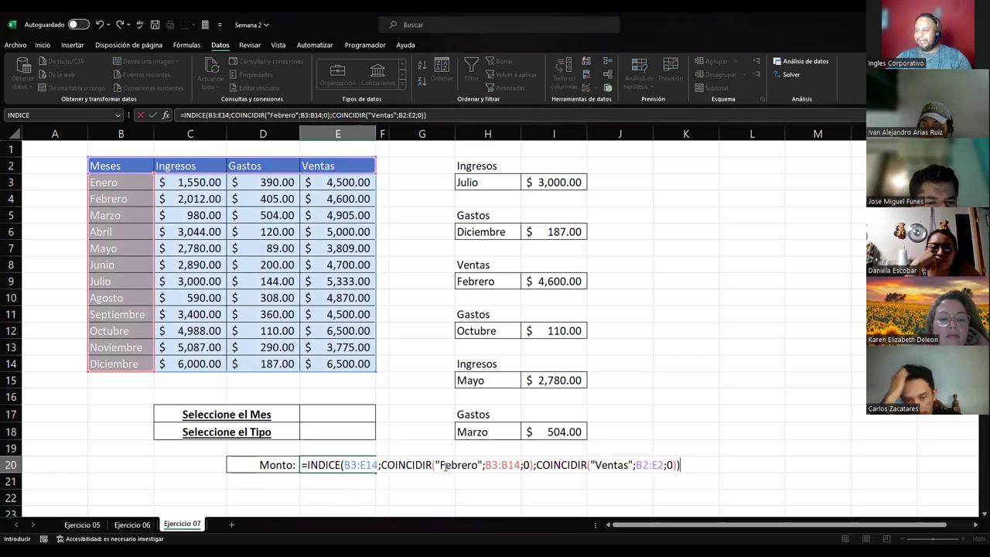
Replace "Febrero" with E17 and "Ventas" with E18 as the COINCIDIR lookup values in the E20 formula.
left_click_drag(436, 464, 481, 464)
left_click(314, 414)
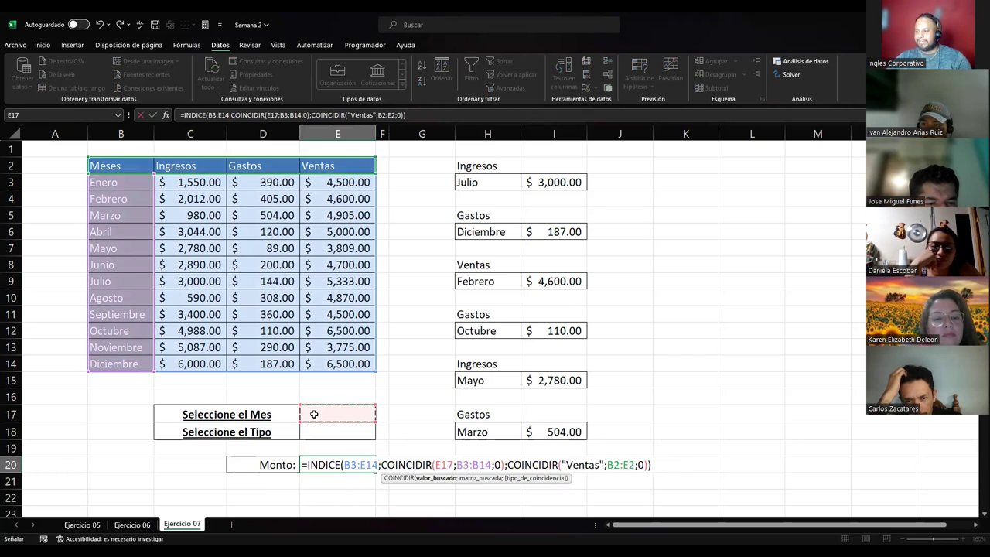
left_click_drag(563, 465, 606, 464)
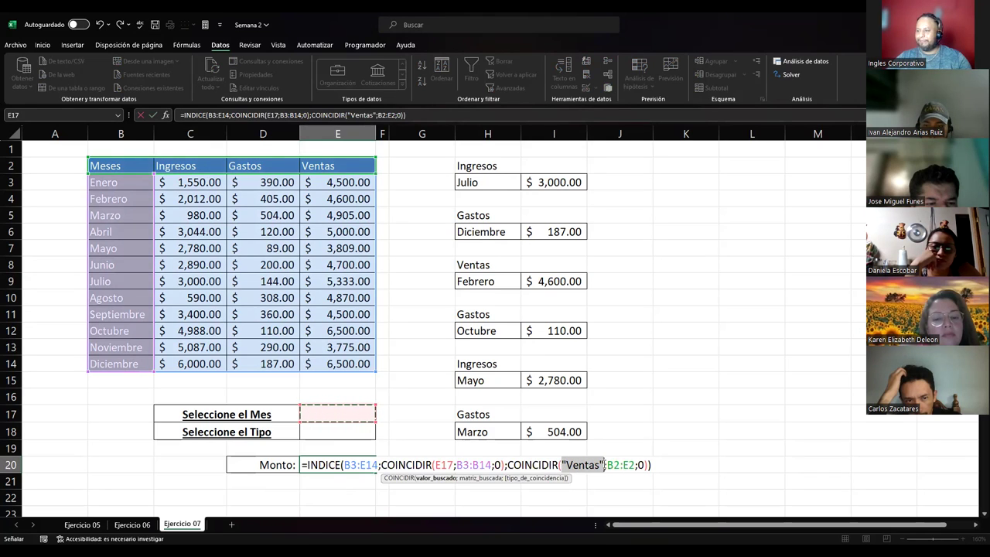
left_click(321, 428)
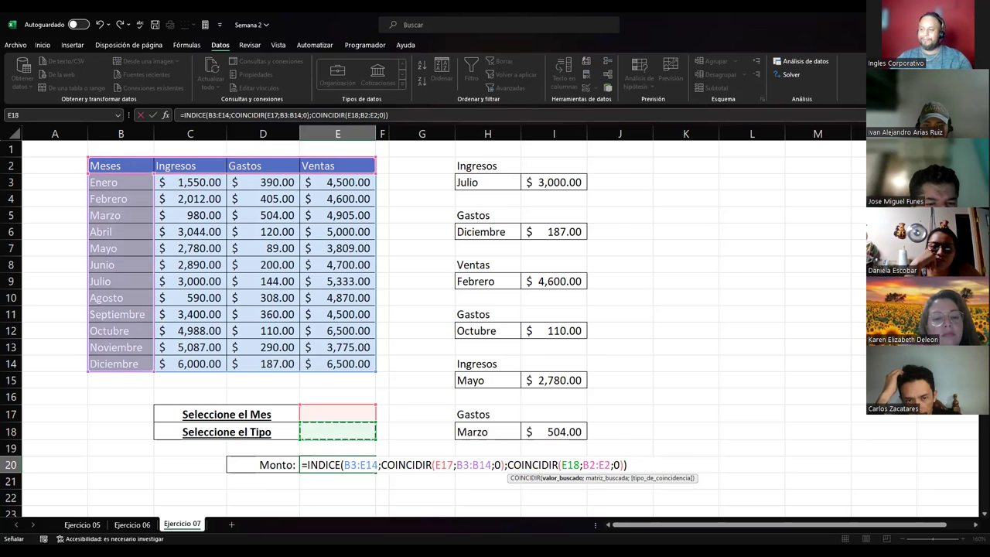
key("Return")
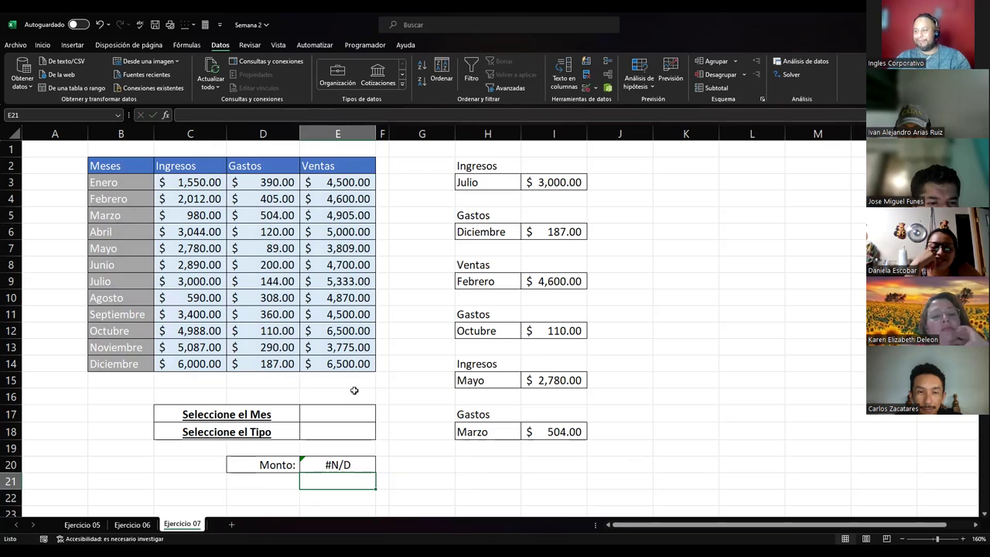
Wrap the Monto formula in E20 in SI.ERROR with "--" as the error value, and centre the cell.
left_click(347, 419)
left_click(329, 465)
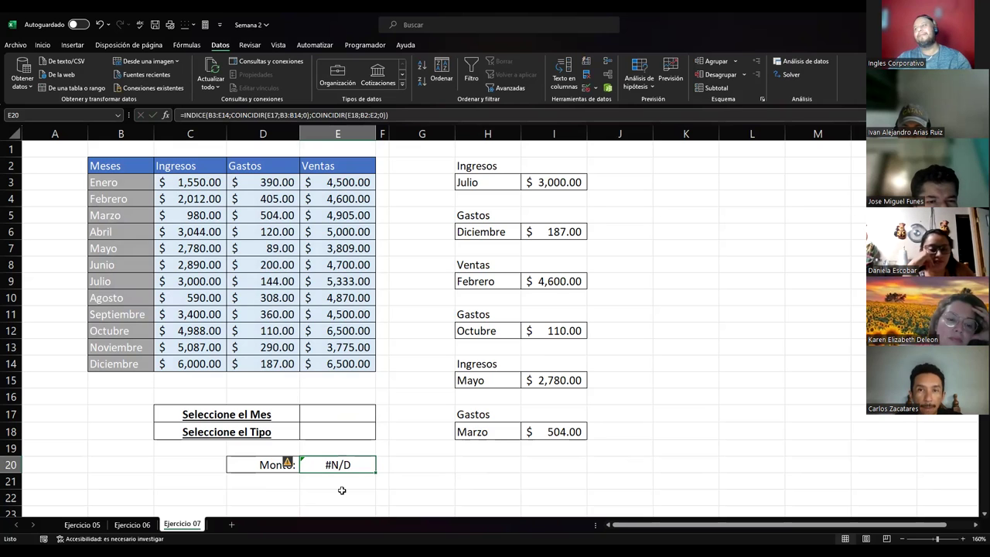
double_click(355, 463)
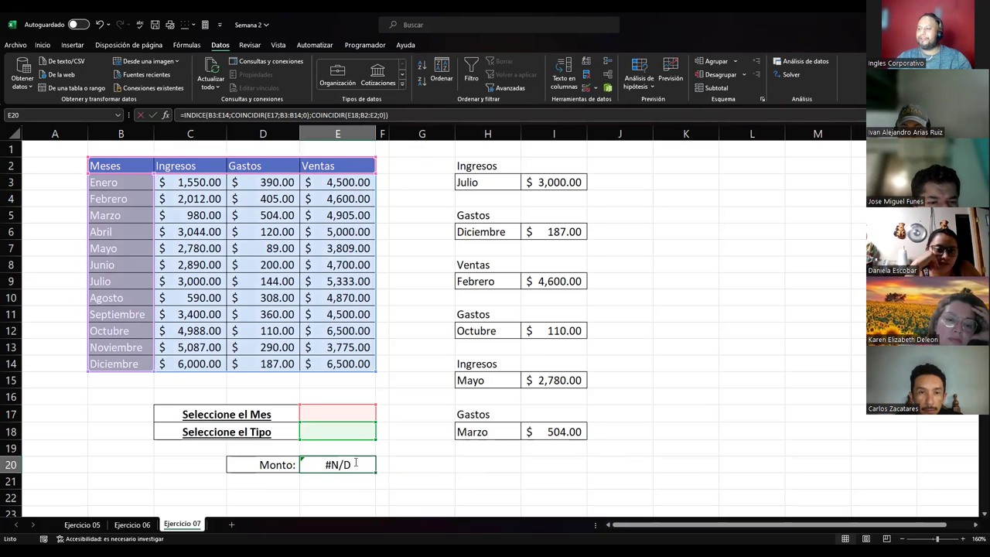
double_click(308, 464)
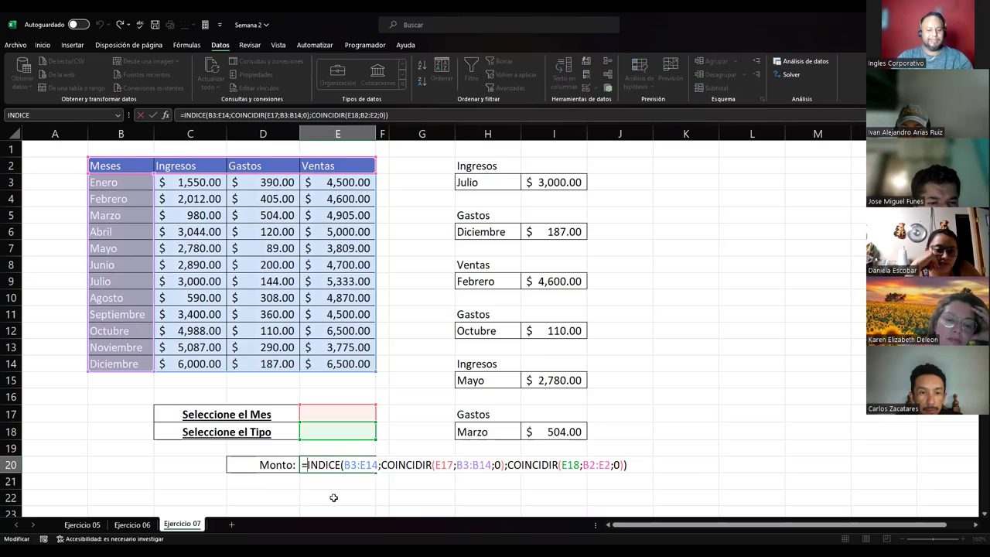
type("si.erro")
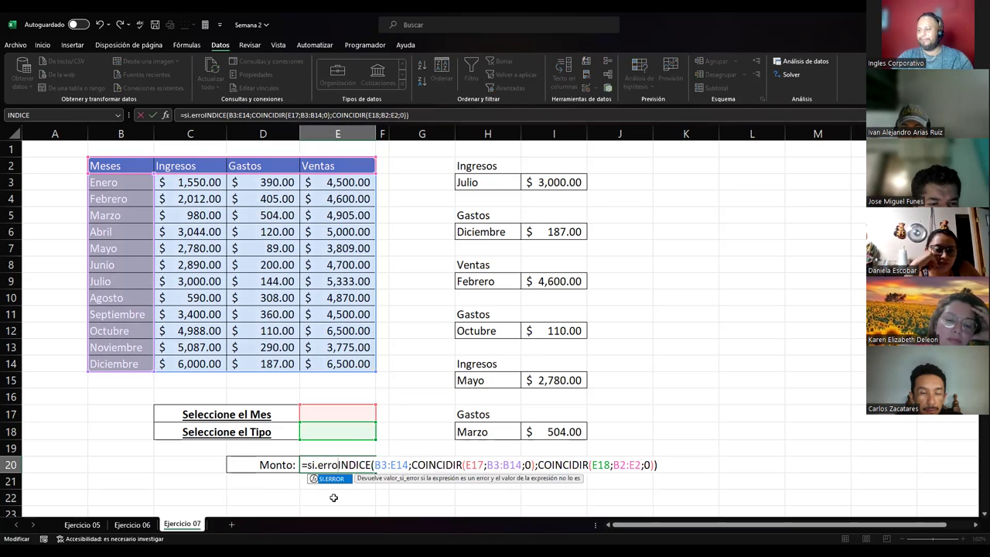
key("Tab")
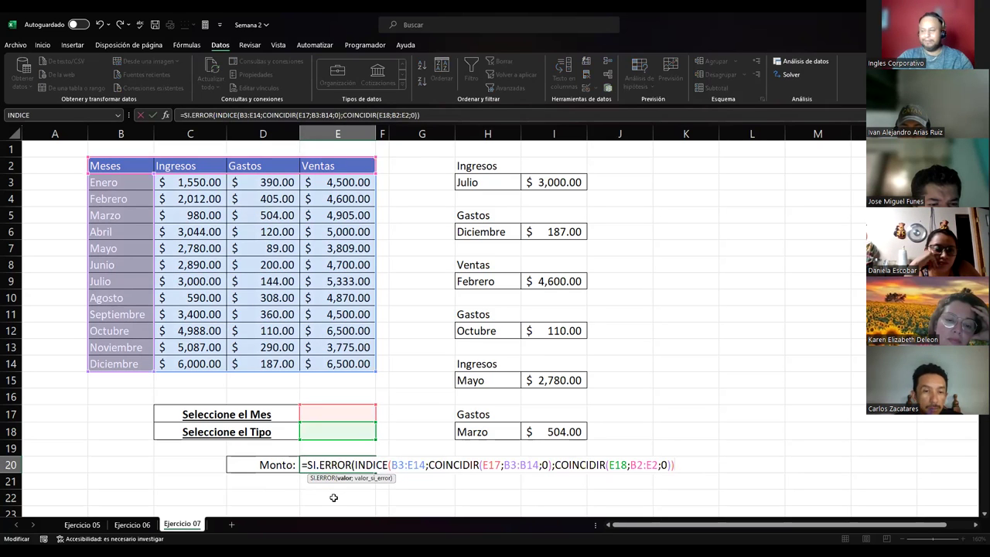
type(";\"--")
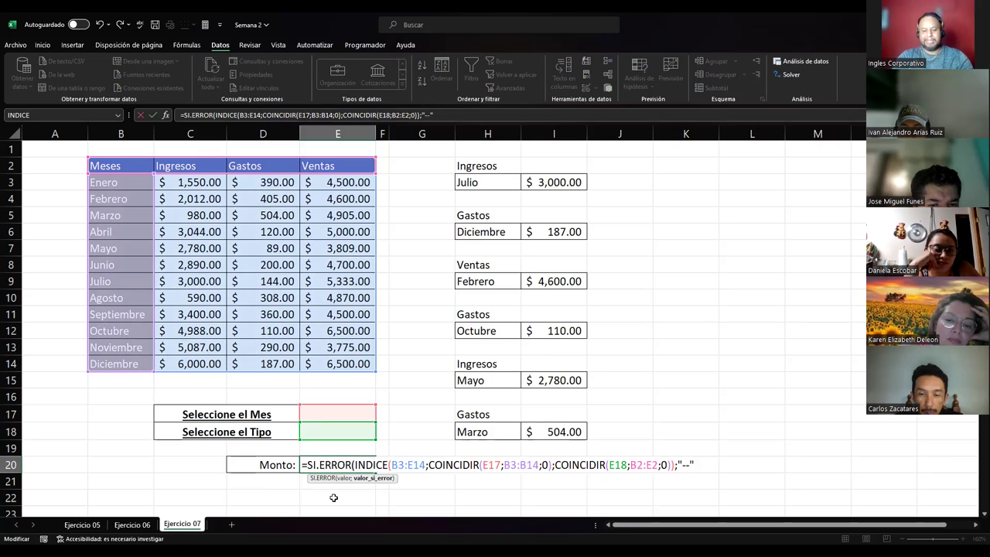
type("\")")
key("ctrl+Return")
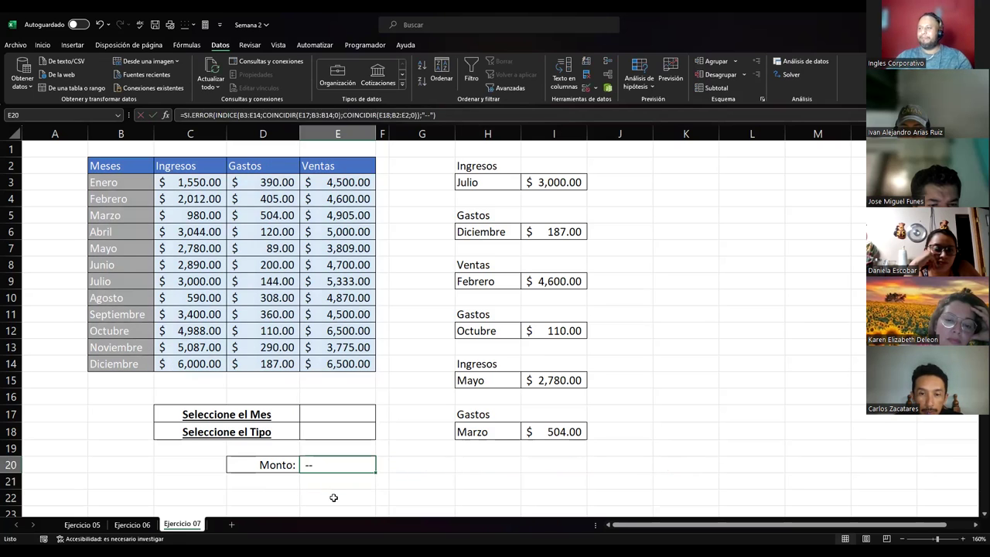
left_click(42, 45)
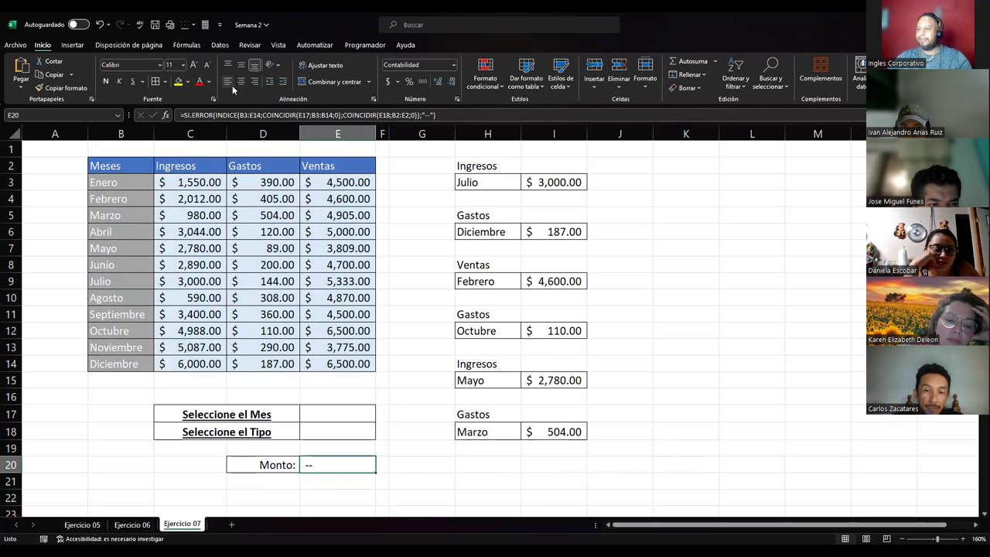
left_click(241, 81)
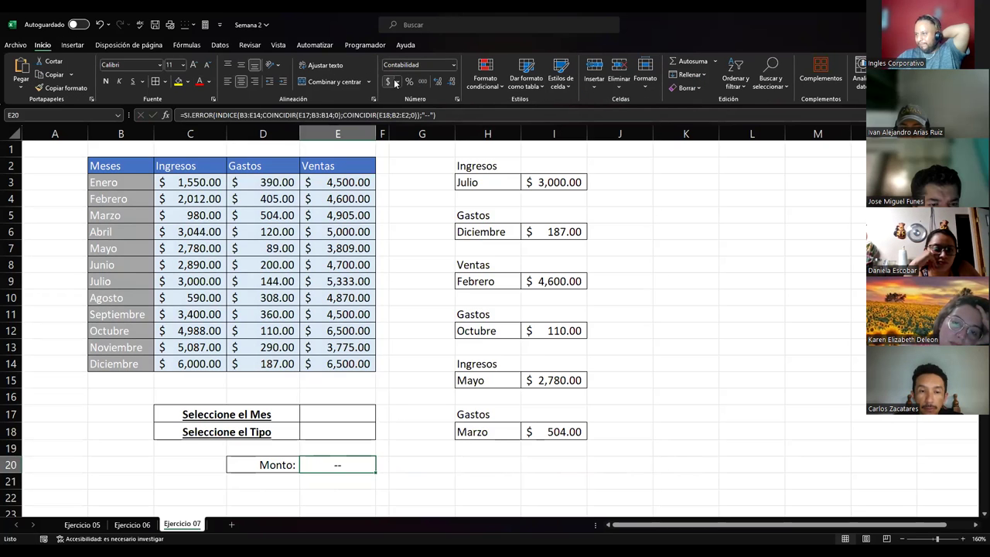
Test the selectors with Junio in E17 and Ventas in E18, checking the Monto against row 8 and column E.
left_click(327, 418)
left_click(380, 416)
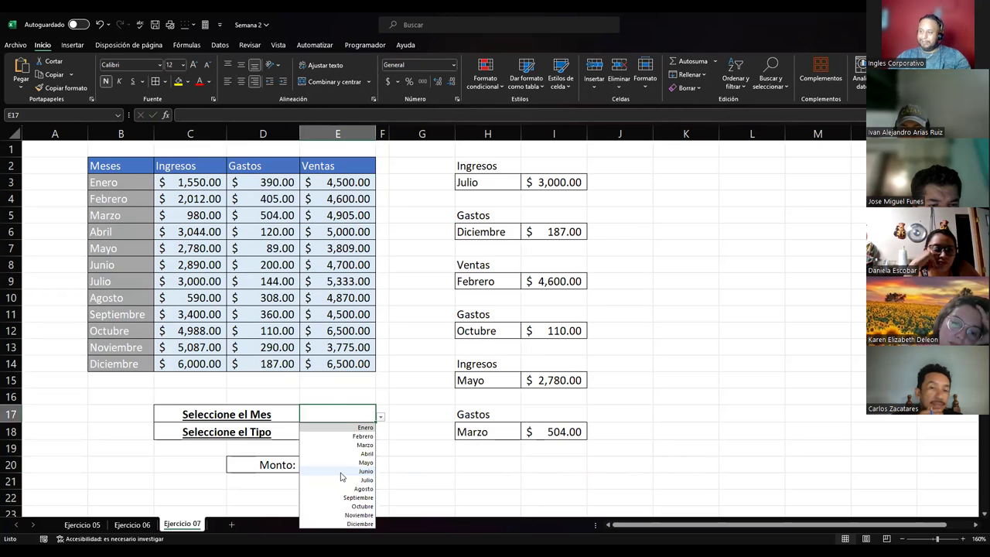
left_click(341, 471)
left_click(359, 434)
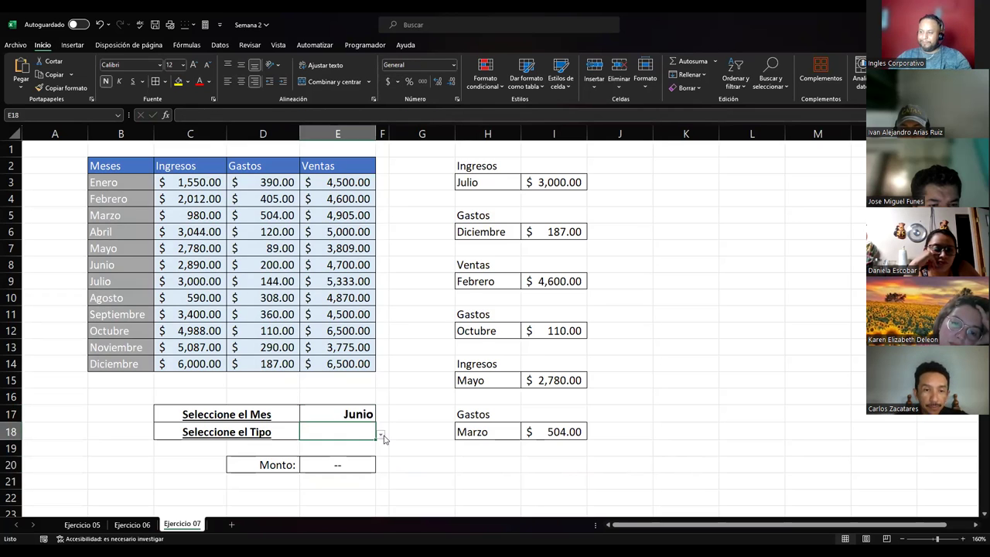
left_click(381, 436)
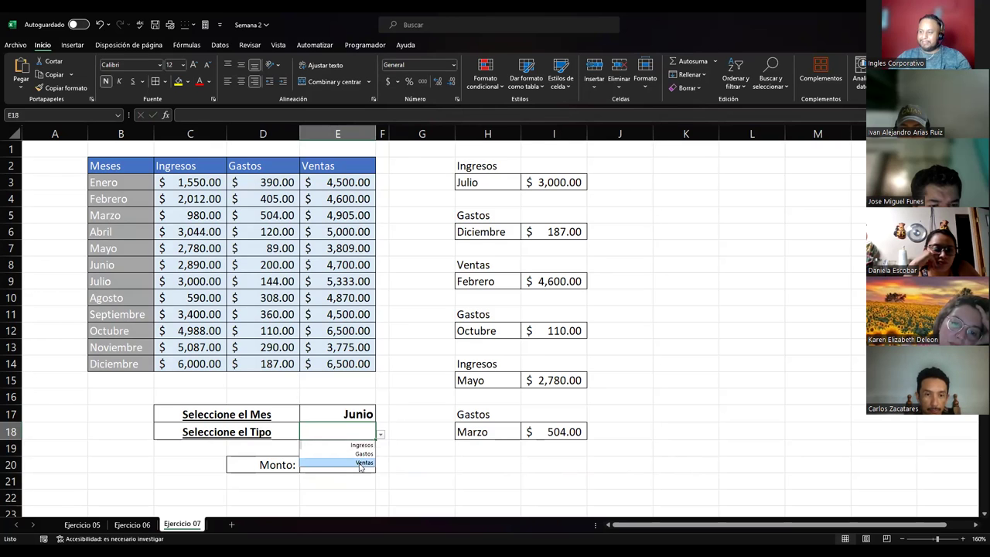
left_click(361, 464)
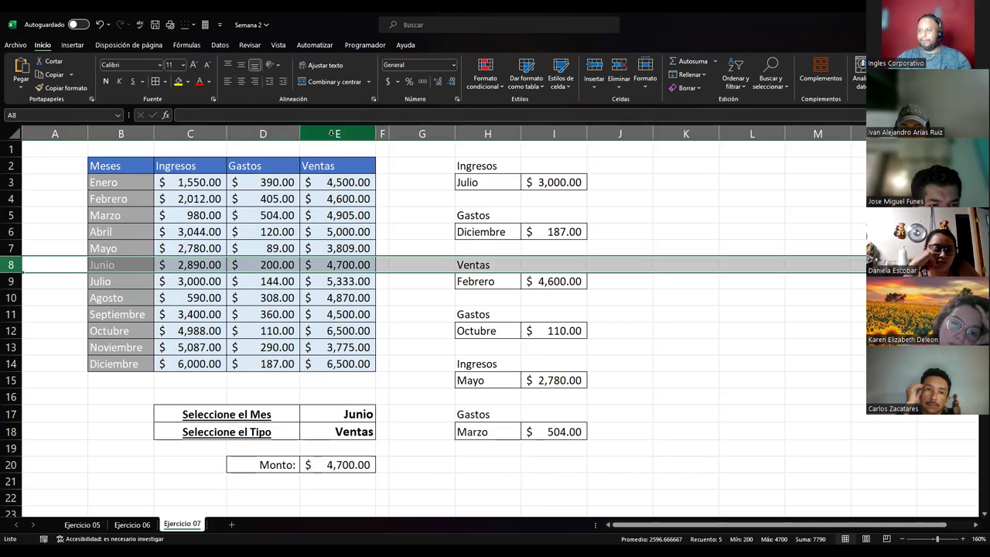
left_click(337, 134)
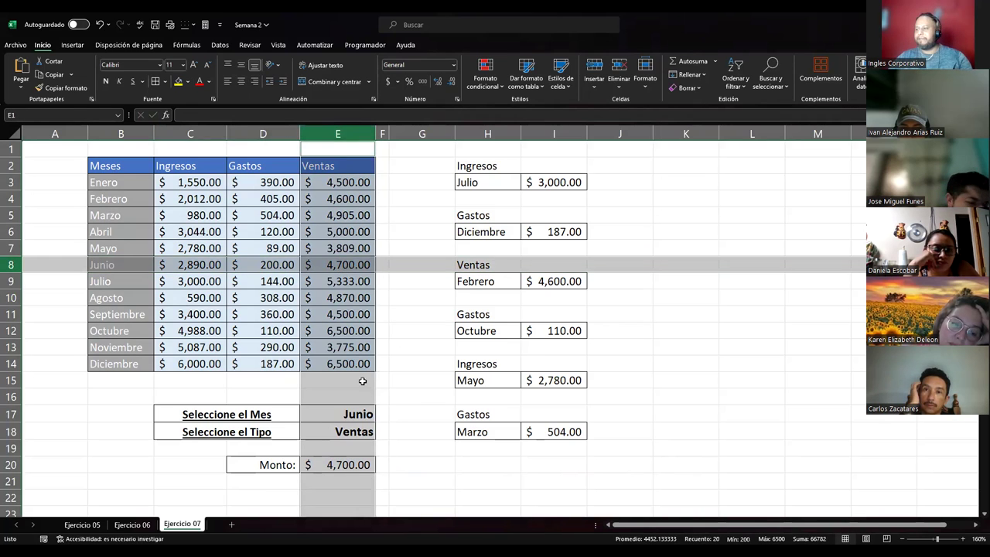
Test the selectors with Febrero in E17 and Ingresos in E18, checking the Monto against cell C4.
left_click(354, 415)
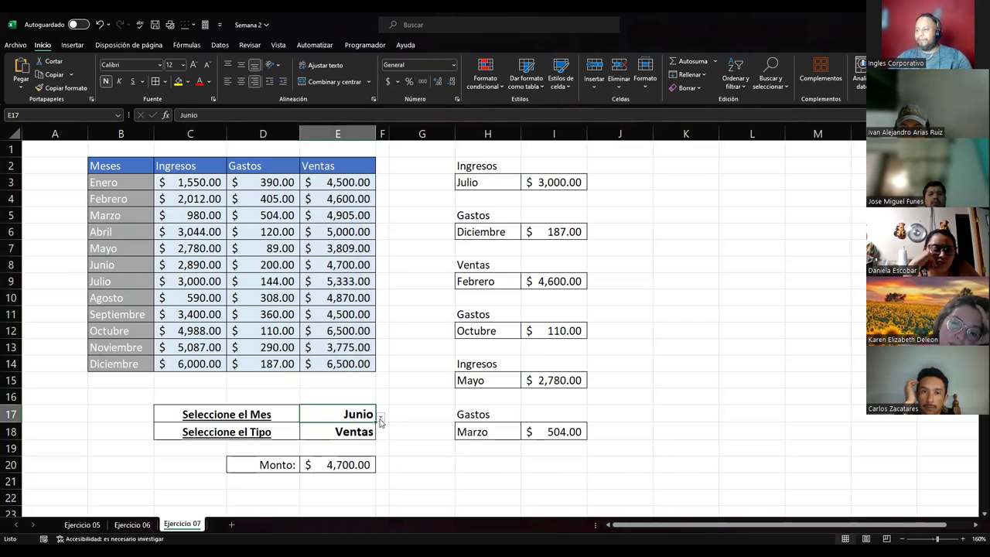
left_click(380, 416)
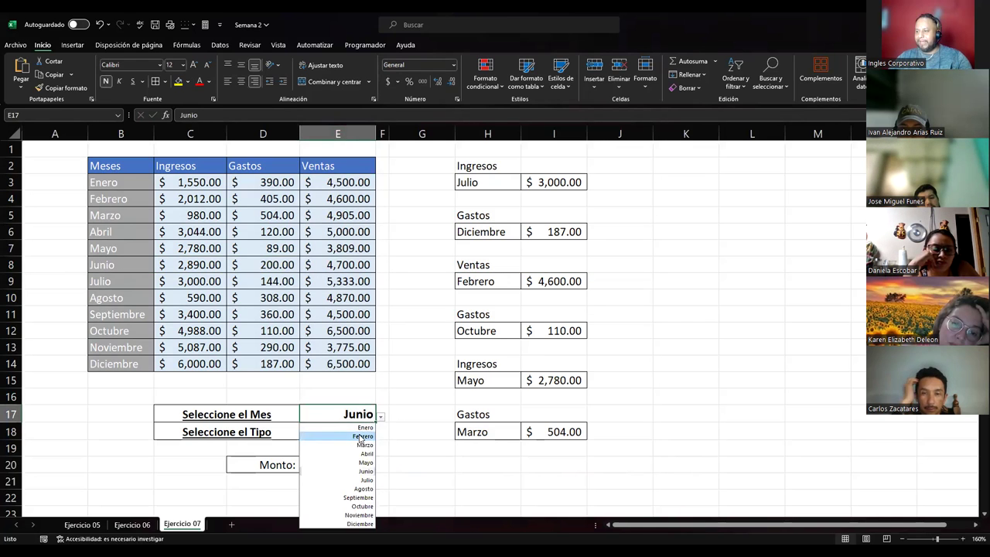
left_click(363, 436)
left_click(374, 437)
left_click(379, 436)
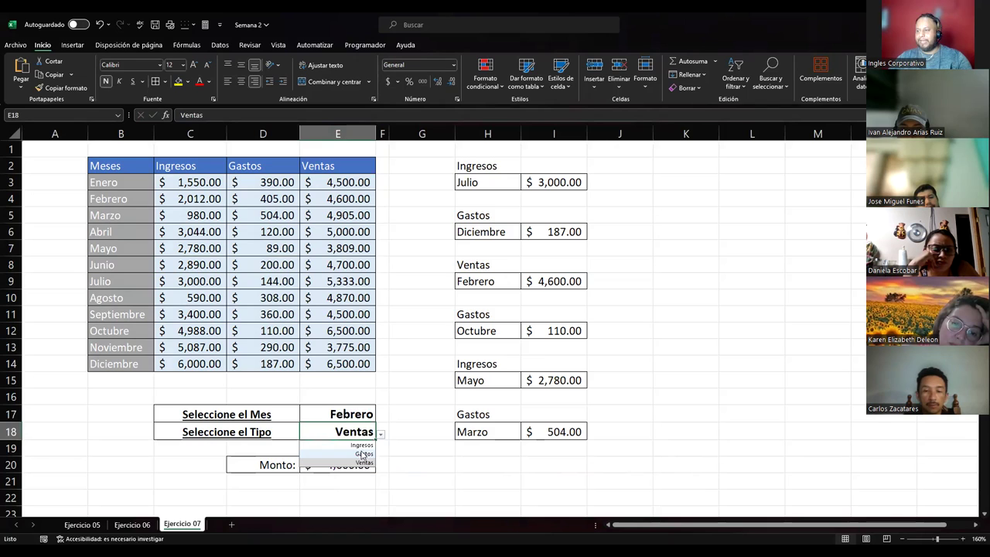
left_click(361, 445)
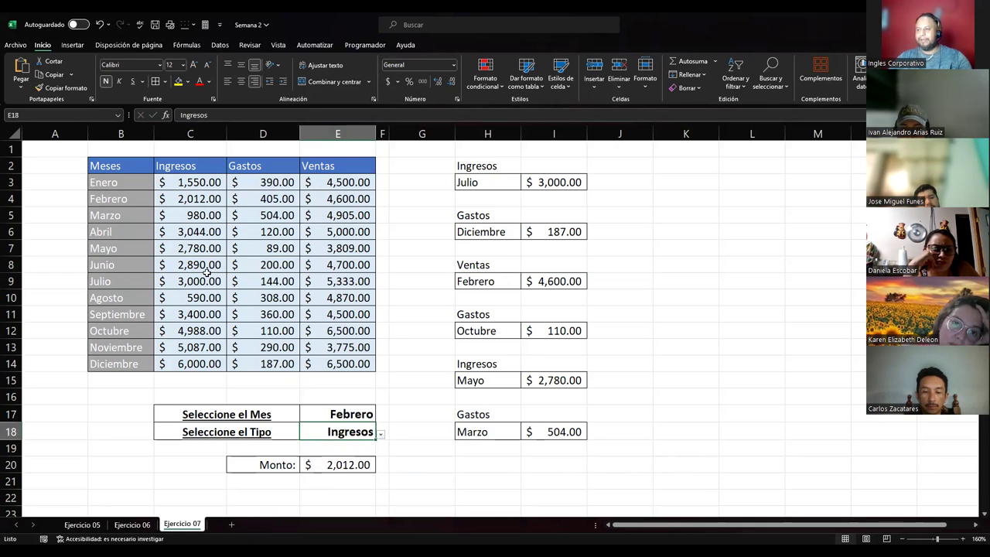
left_click(177, 201)
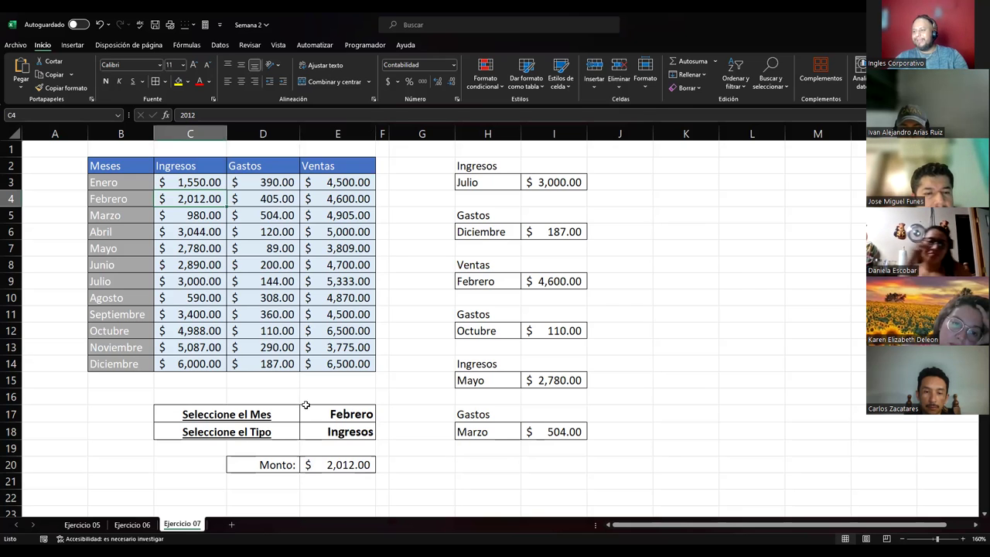
Clear the month and type selections in E17:E18 and review the Monto formula in E20.
left_click_drag(338, 412, 341, 432)
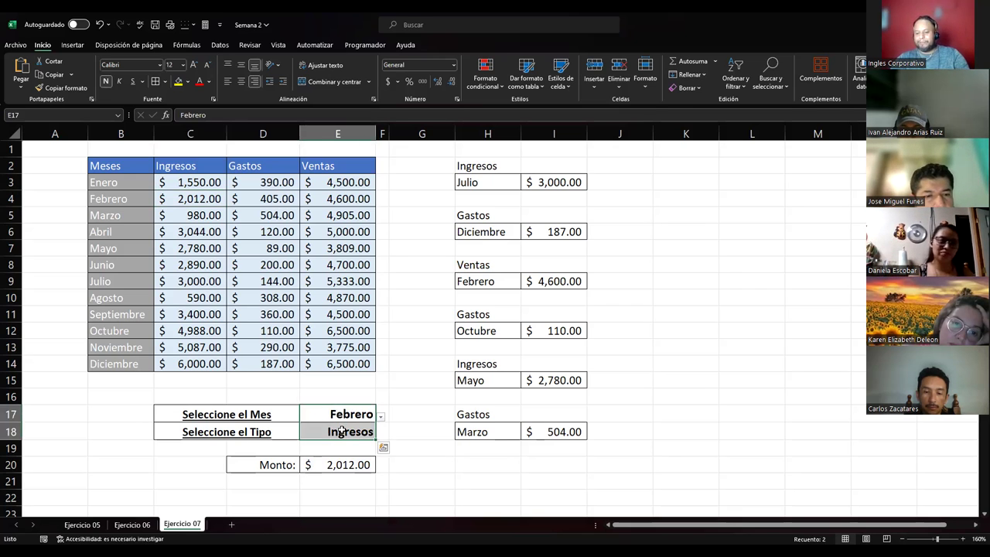
key("Delete")
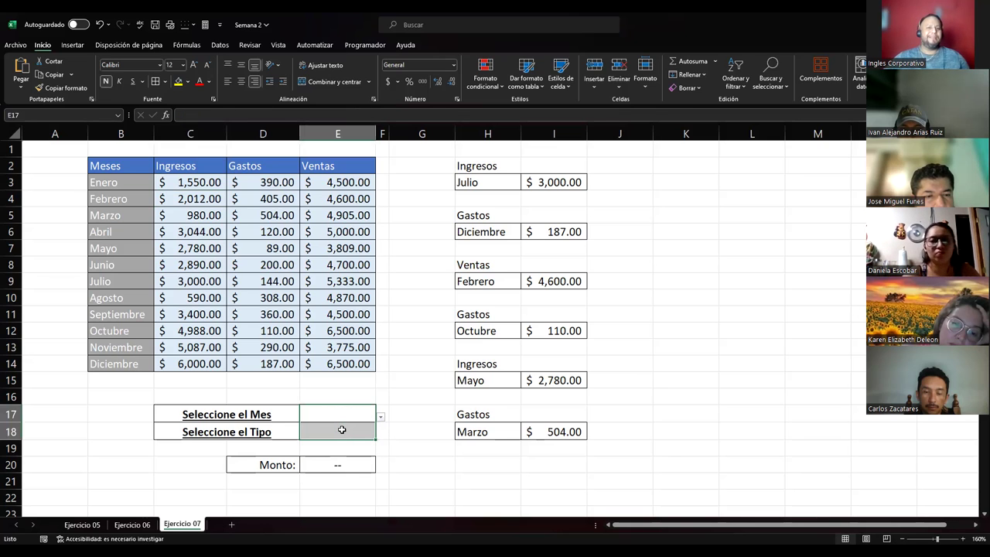
left_click(355, 466)
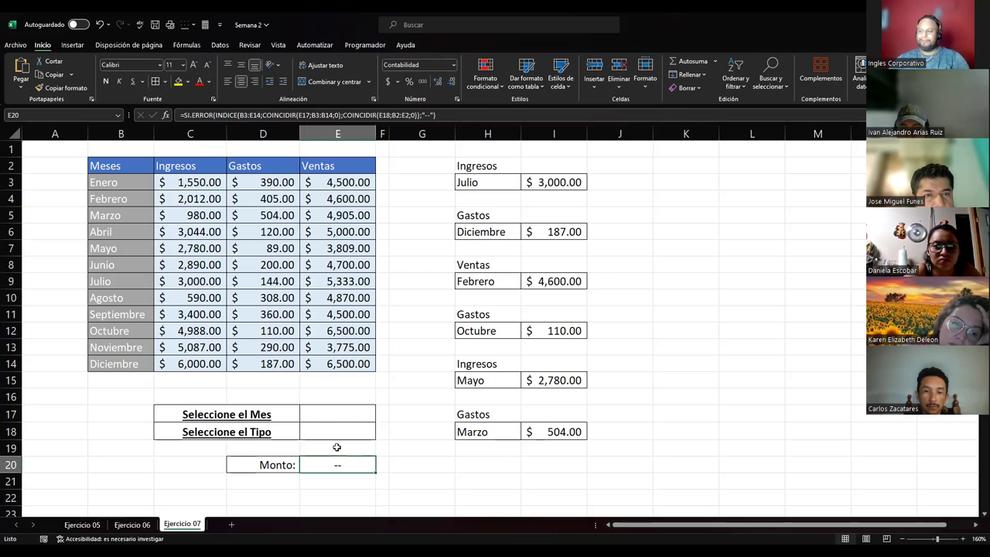
left_click(332, 418)
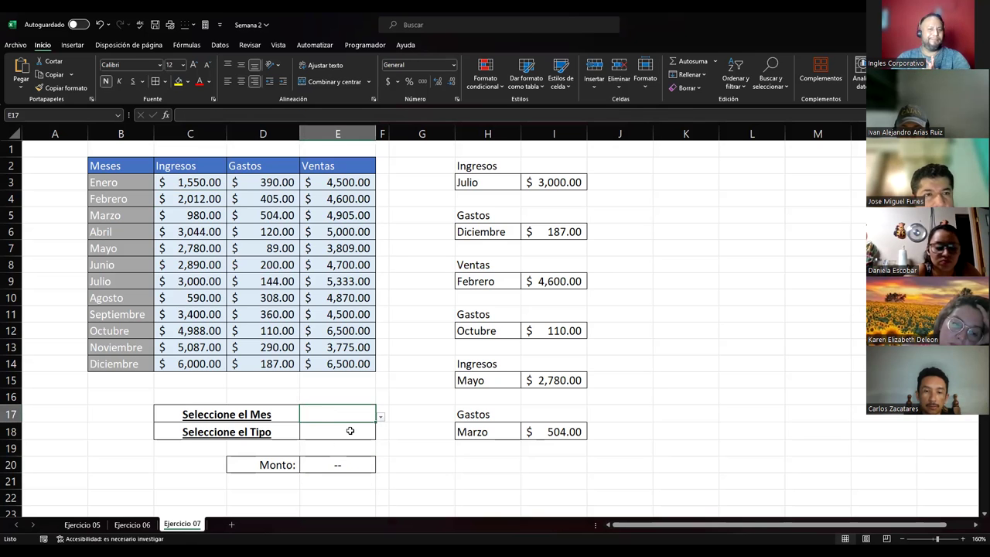
left_click_drag(201, 416, 339, 466)
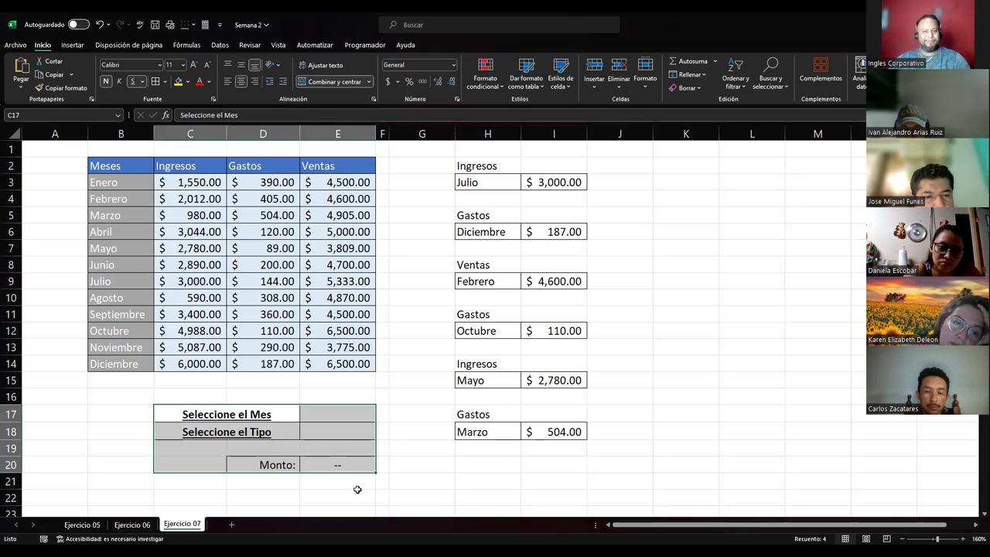
left_click(315, 465)
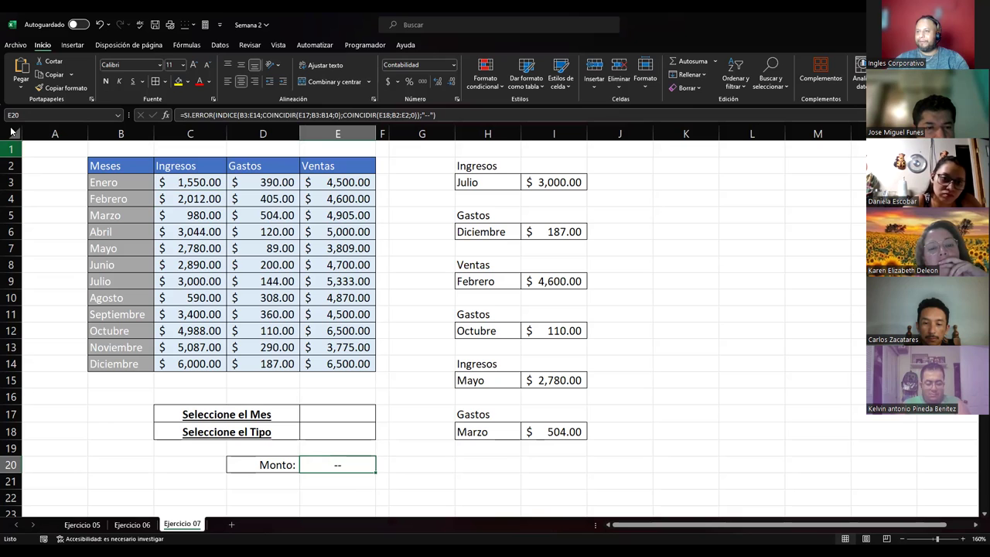
Switch to the presentation slideshow and advance to the next slide.
key("alt+Tab")
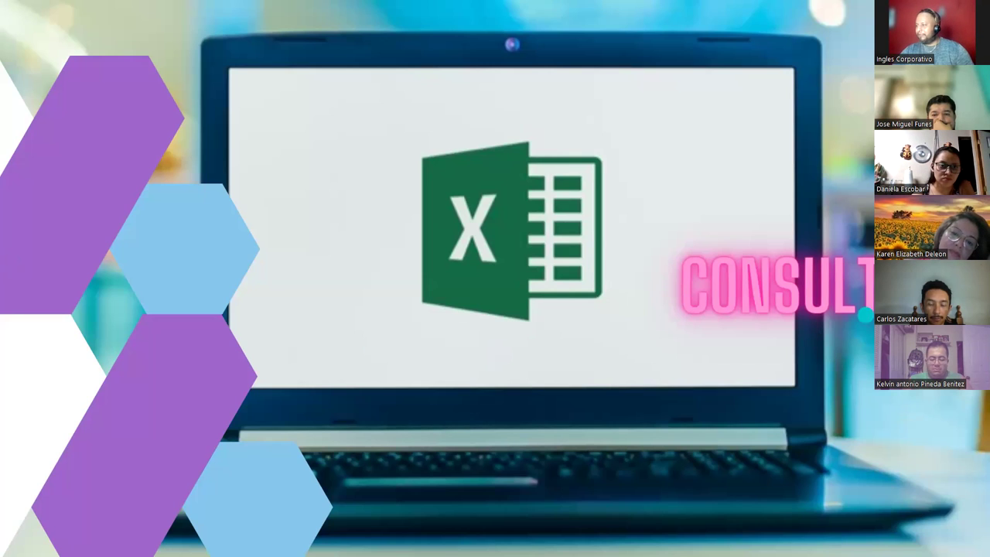
key("Right")
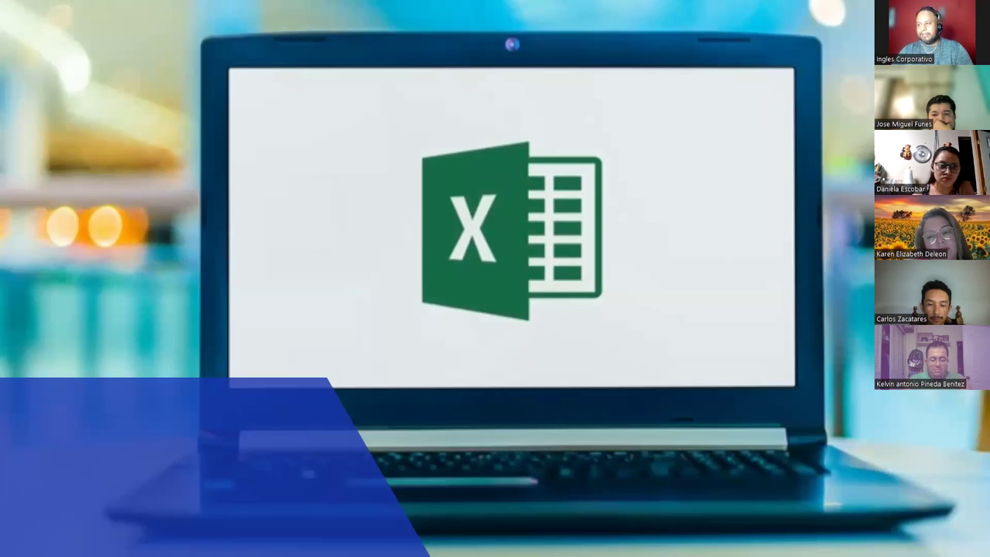